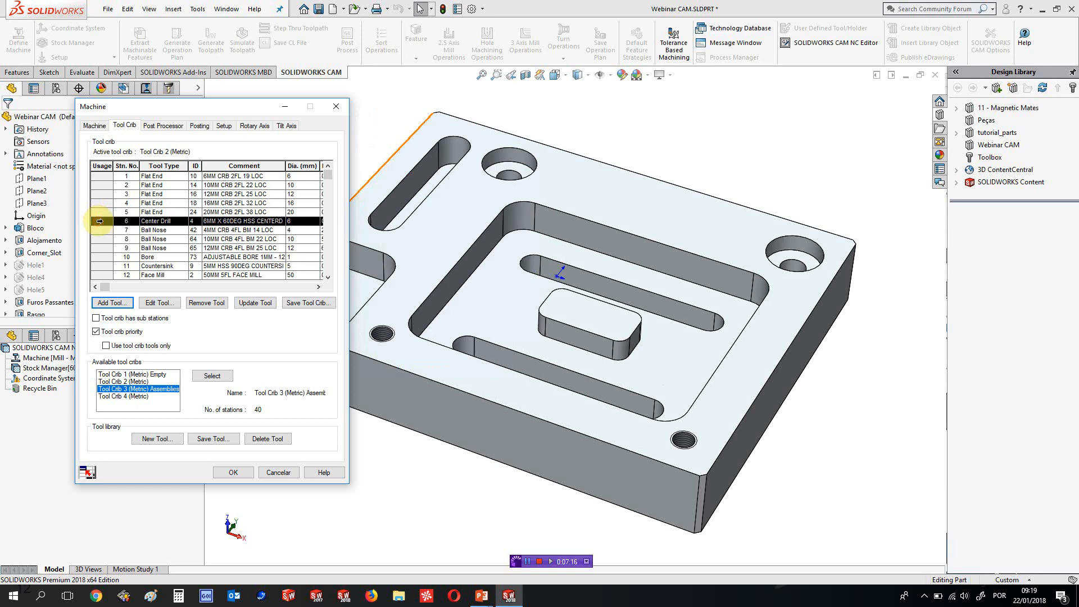
Preview the ball nose tool at station 7 and the countersink at station 11, and accept the machine definition
left_click(100, 230)
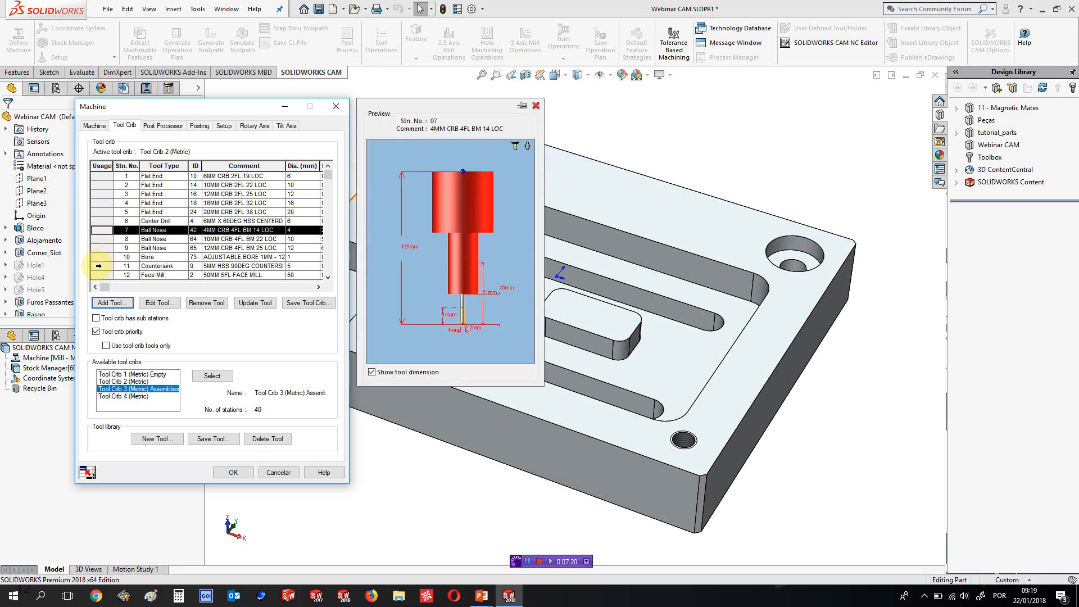
left_click(99, 266)
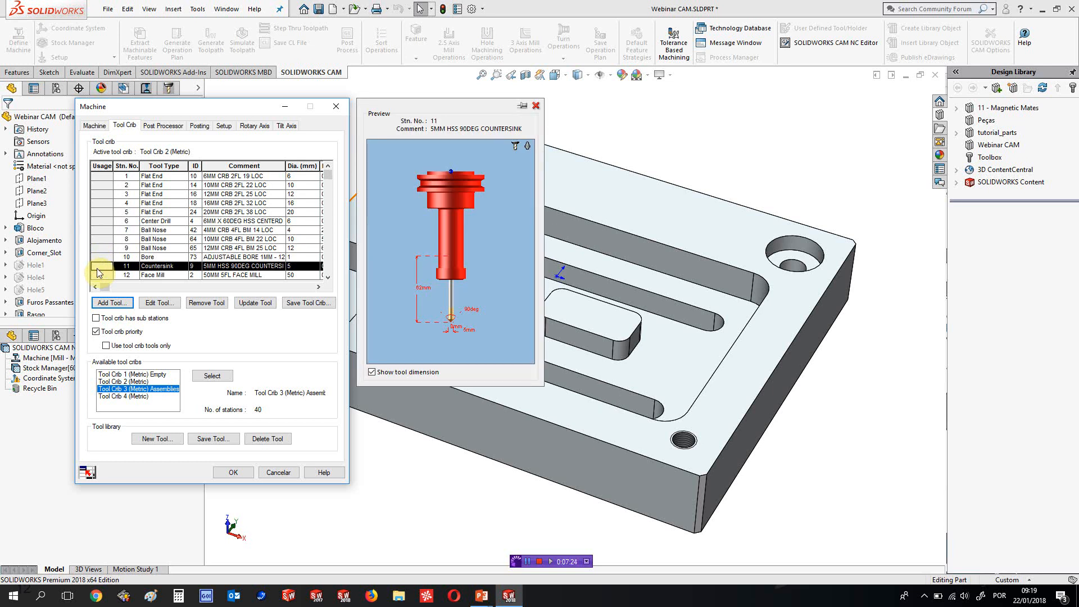
left_click(187, 108)
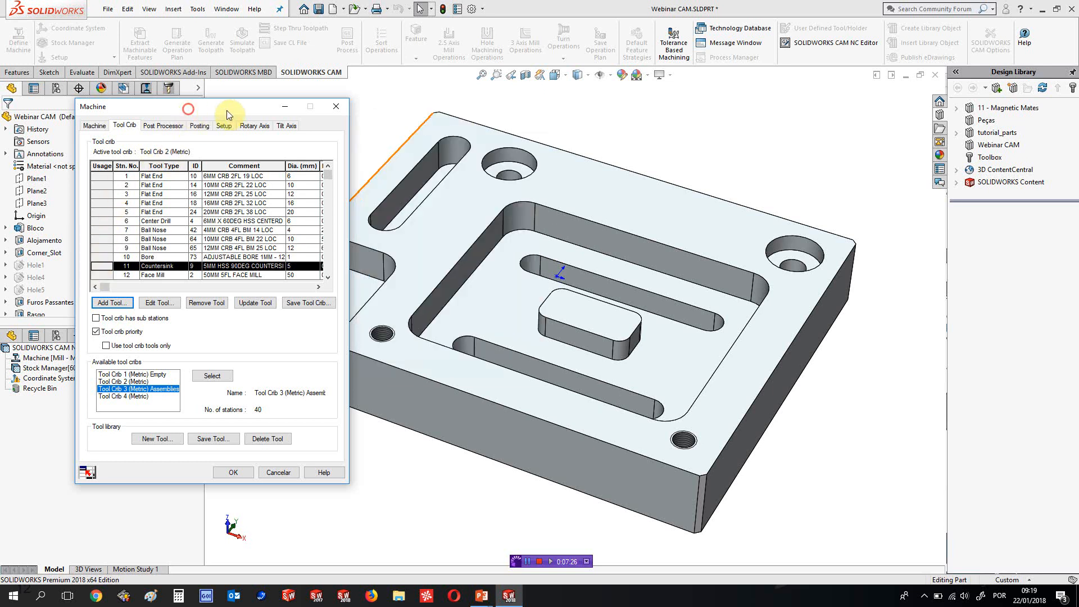
left_click_drag(227, 115, 333, 98)
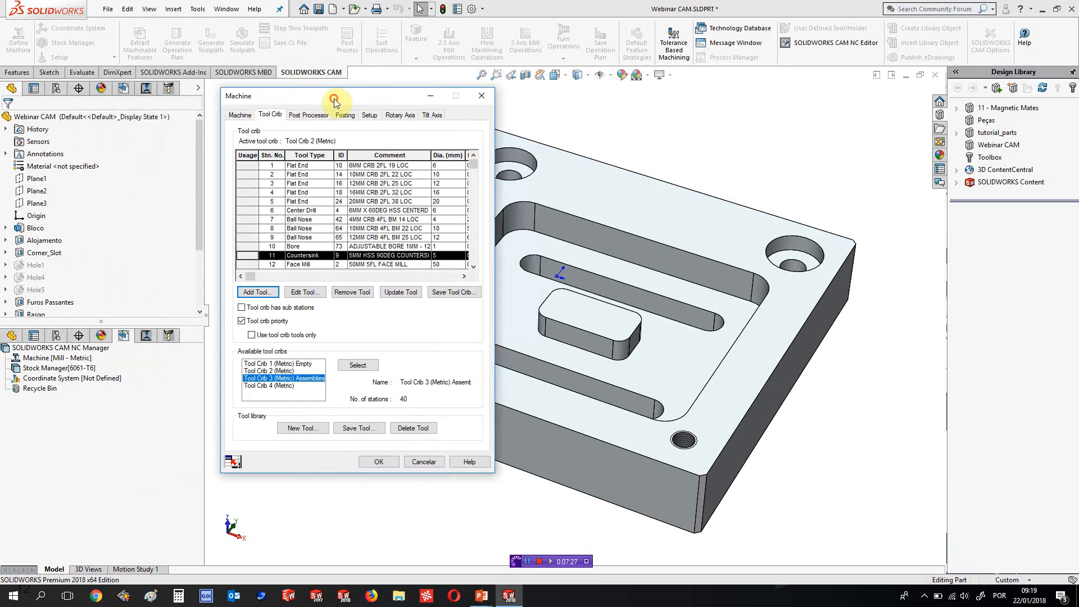
left_click(377, 463)
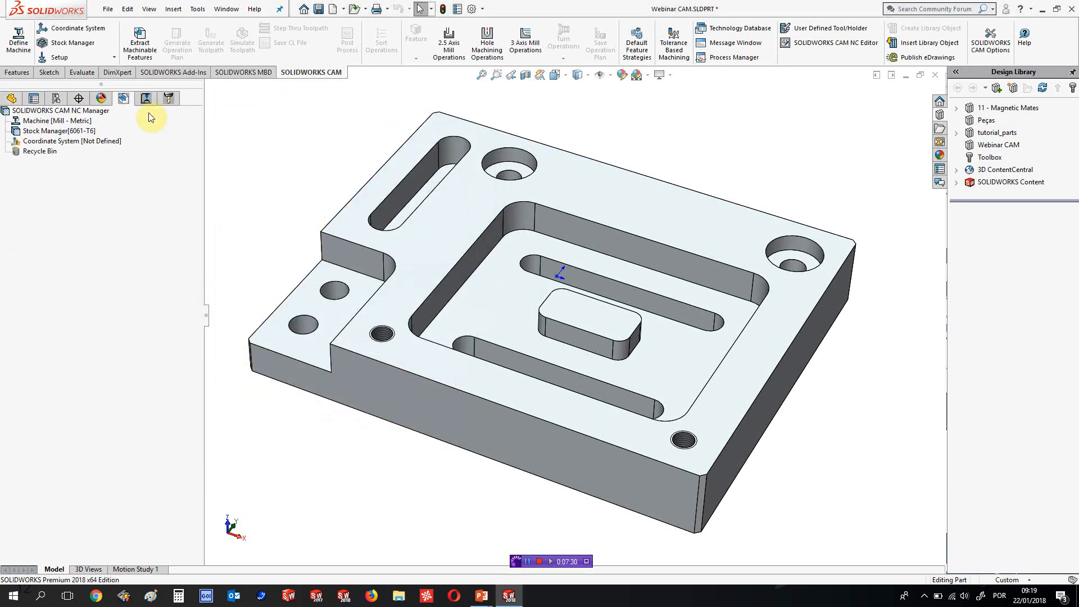
Review the tools listed under the machine's tool crib and return to the CAM feature tree
left_click(168, 99)
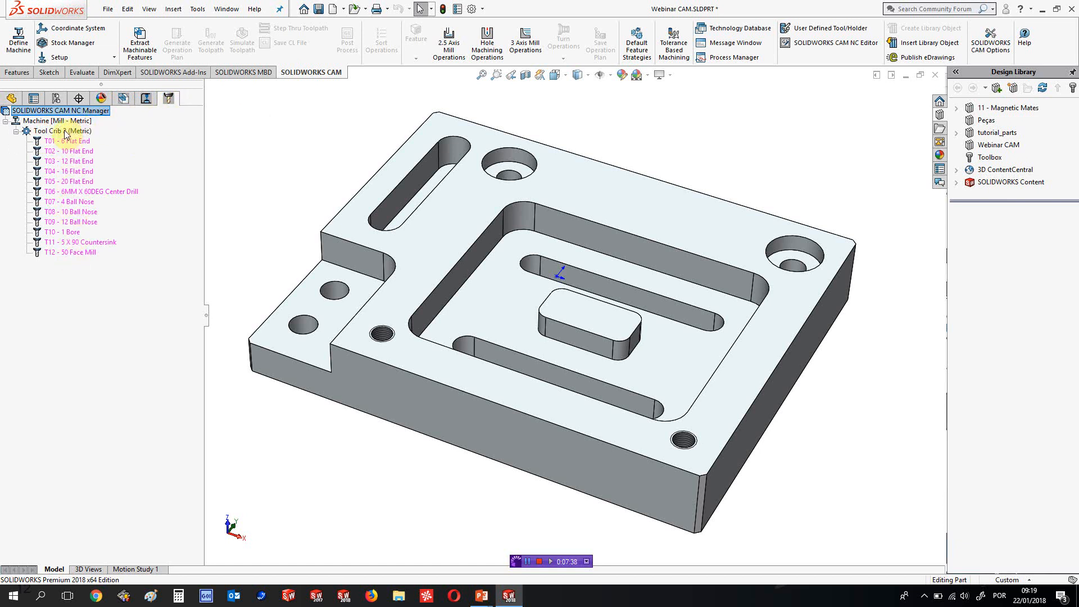
left_click(123, 99)
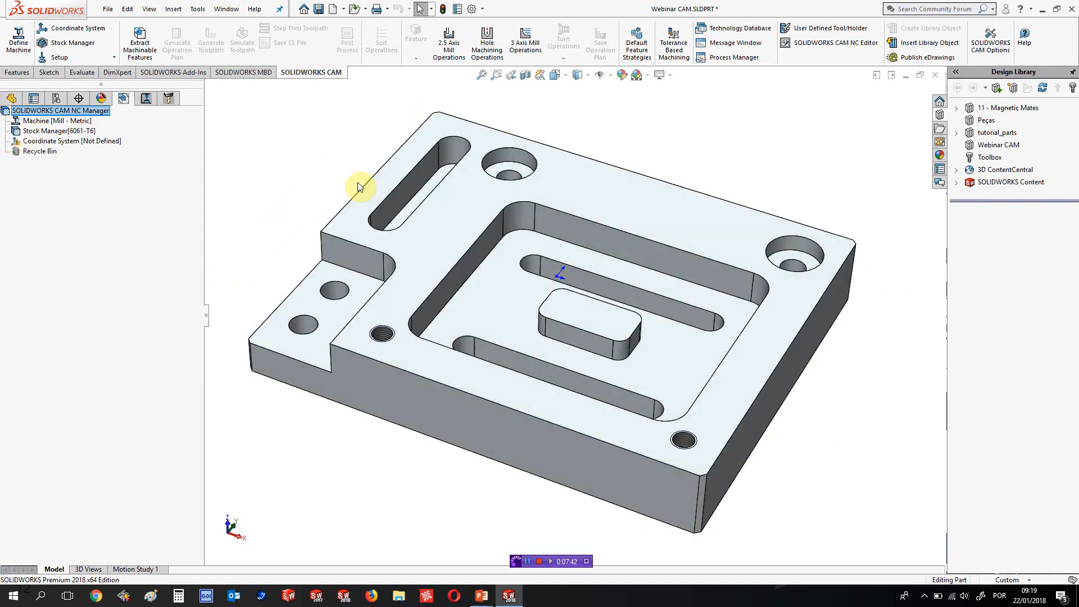
scroll(359, 185, "up", 2)
mouse_move(362, 185)
middle_mouse_down()
mouse_move(344, 170)
mouse_move(353, 173)
middle_mouse_up()
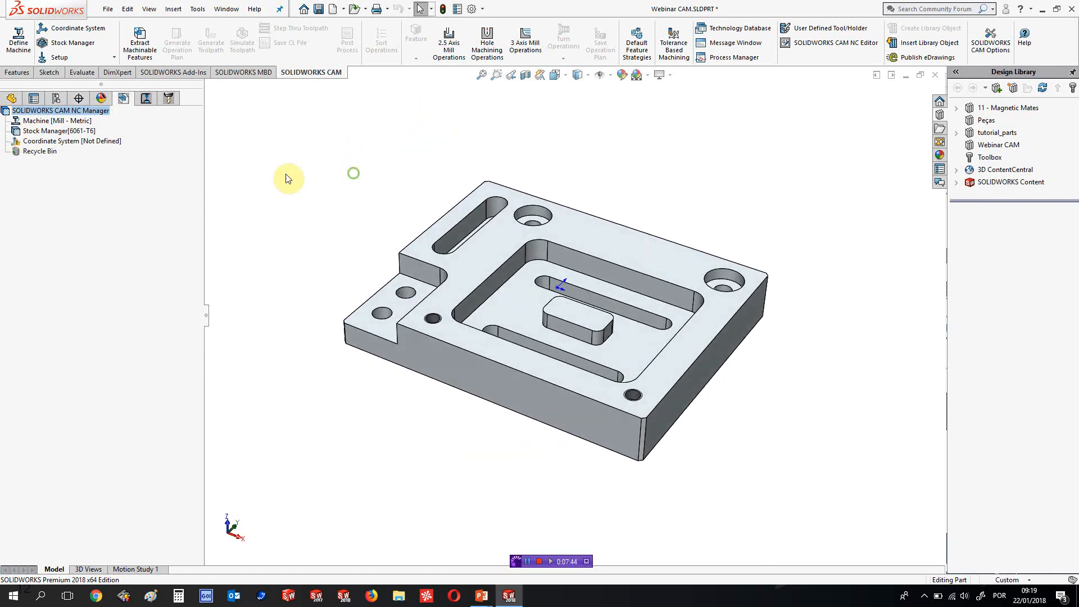
Open the Stock Manager and examine how the Z+ and Z- bounding box offsets extend the stock around the part
mouse_move(40, 135)
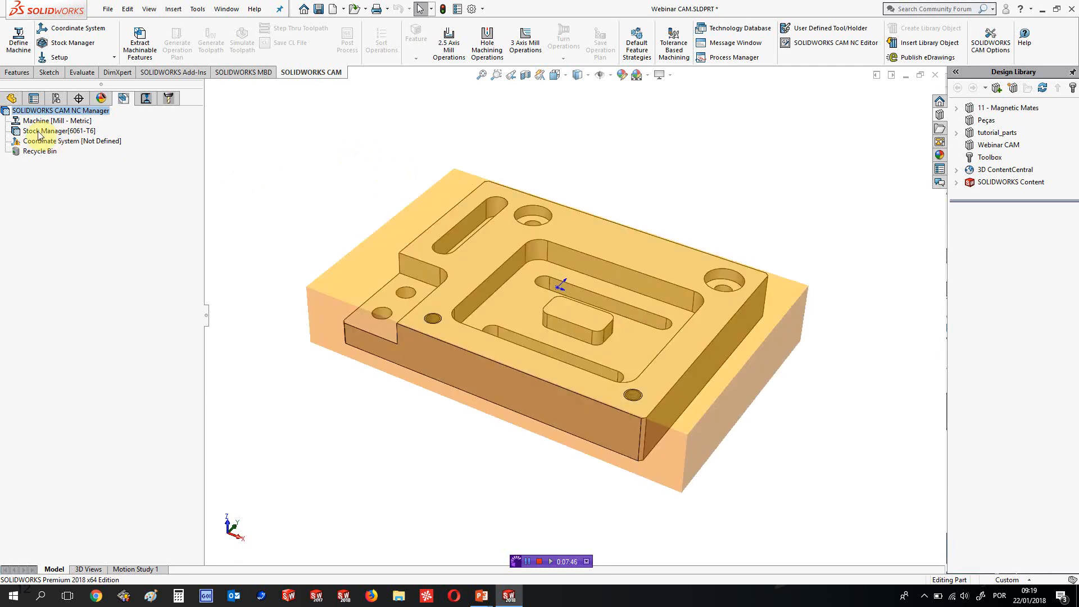
left_click(73, 42)
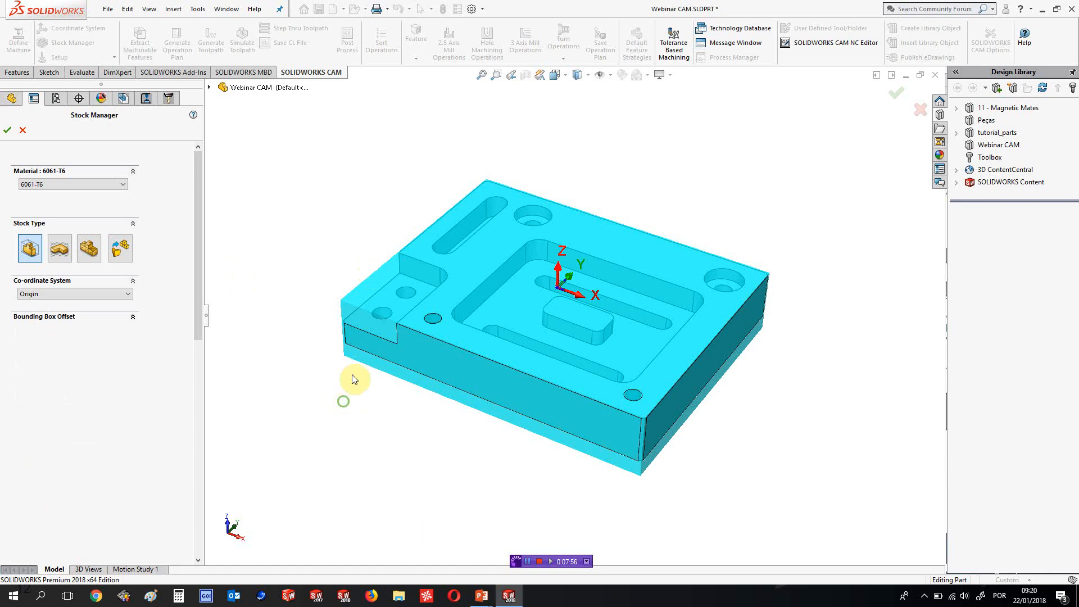
middle_click_drag(352, 373, 333, 387)
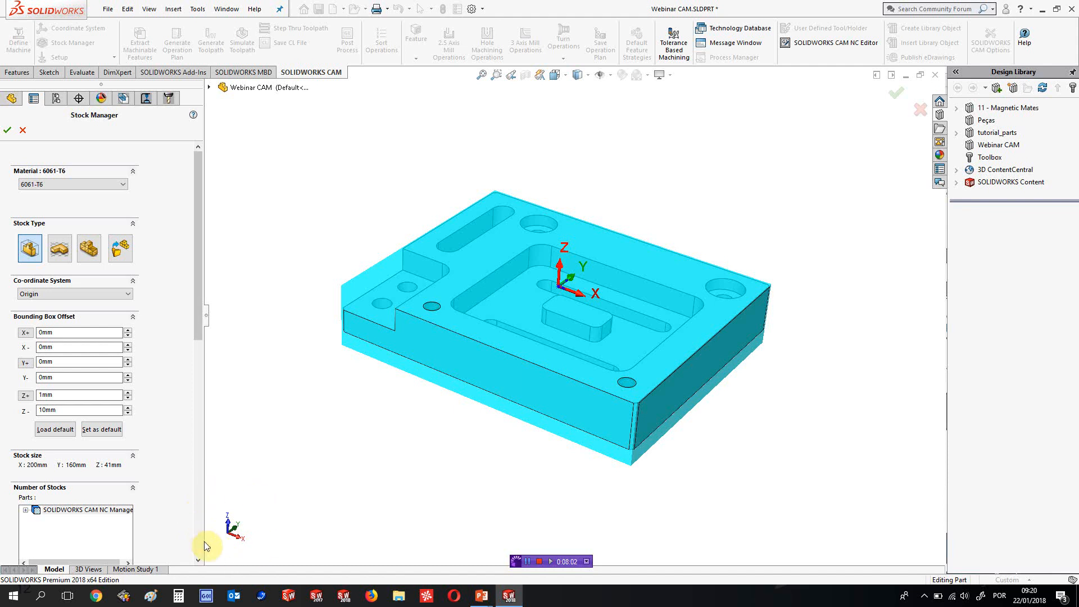
middle_click_drag(321, 430, 315, 419)
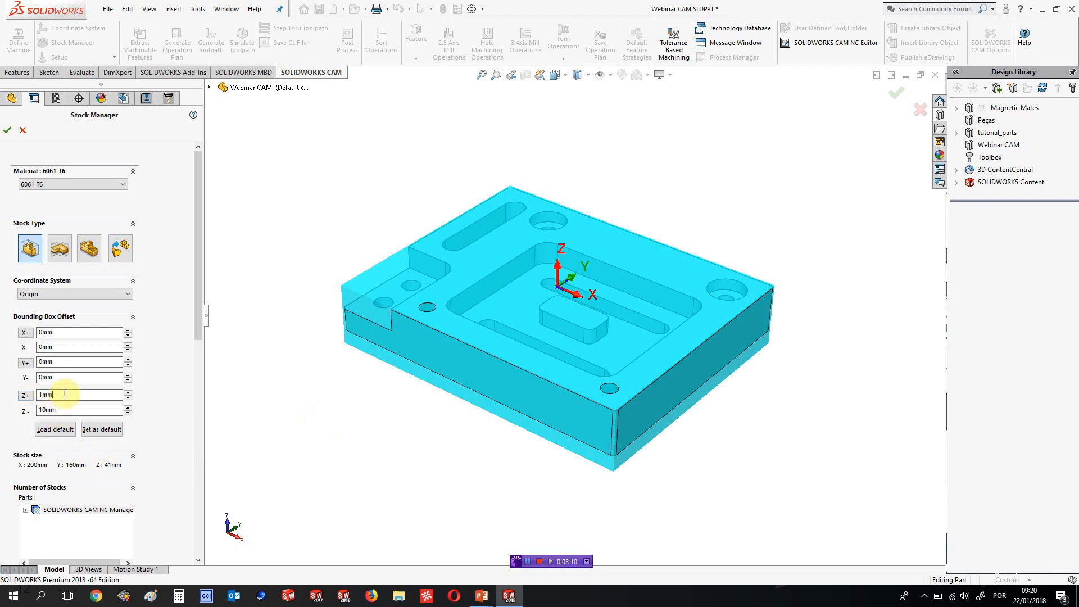
left_click(25, 395)
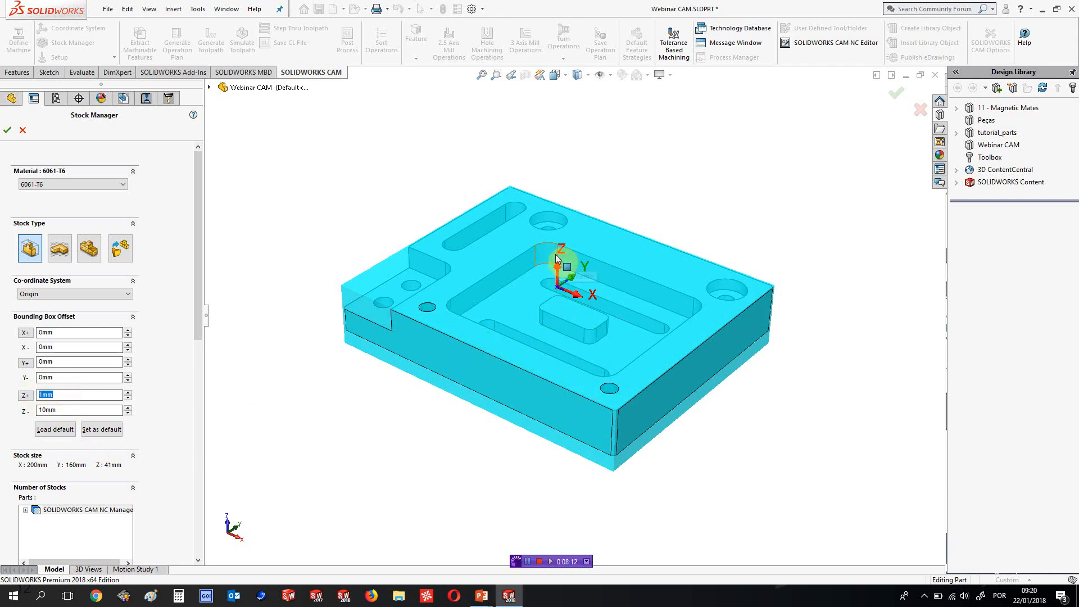
left_click(26, 409)
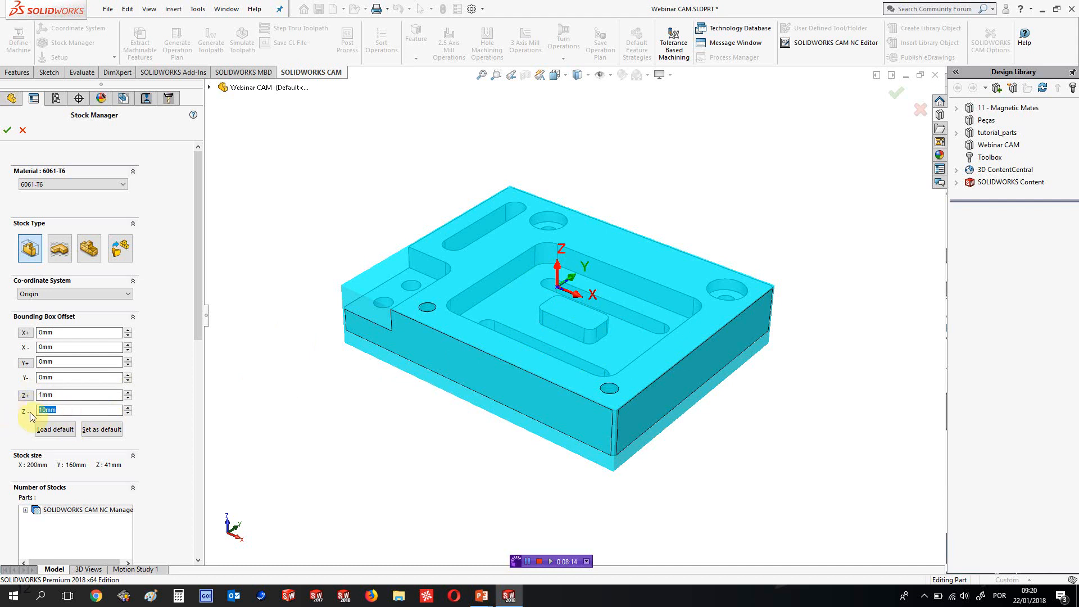
middle_click_drag(397, 349, 393, 330)
scroll(393, 332, "down", 5)
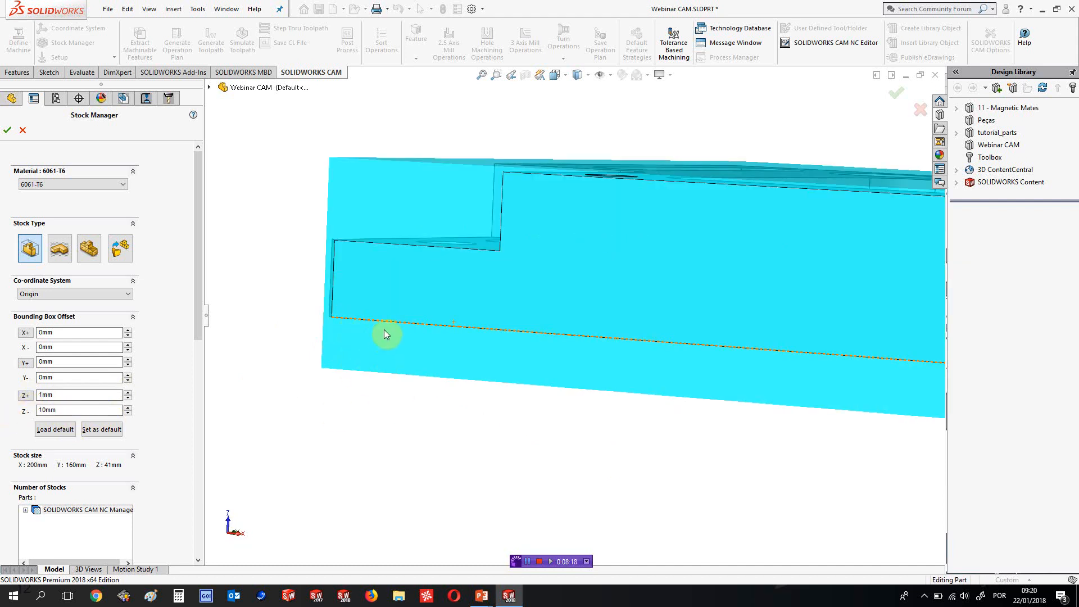
scroll(385, 334, "up", 5)
middle_click_drag(429, 233, 422, 279)
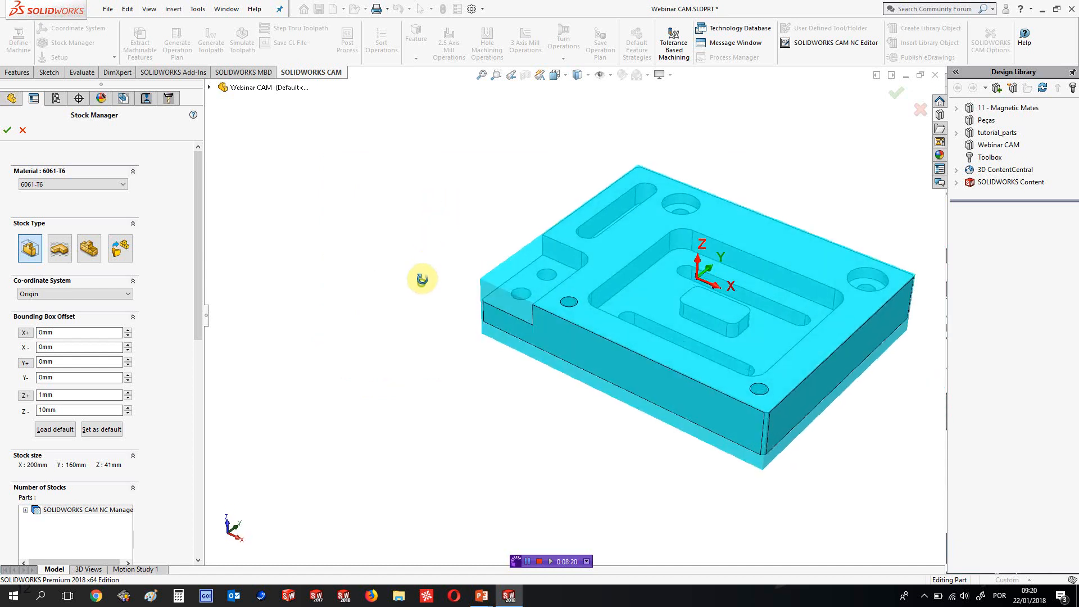
middle_click_drag(361, 231, 315, 222, "ctrl")
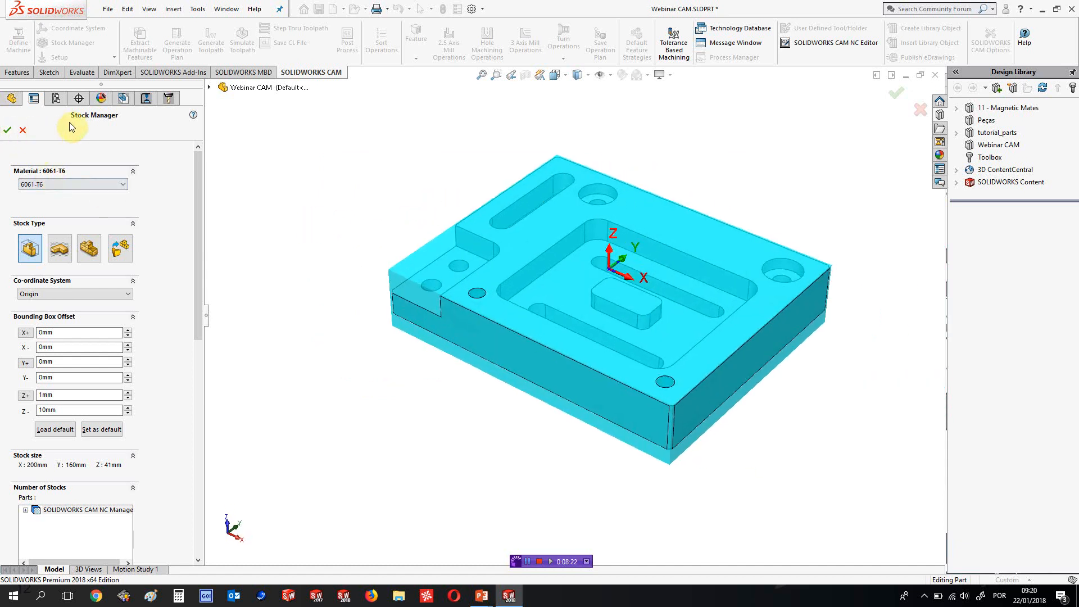
Set the stock material to 1005 and accept the stock definition
left_click(43, 184)
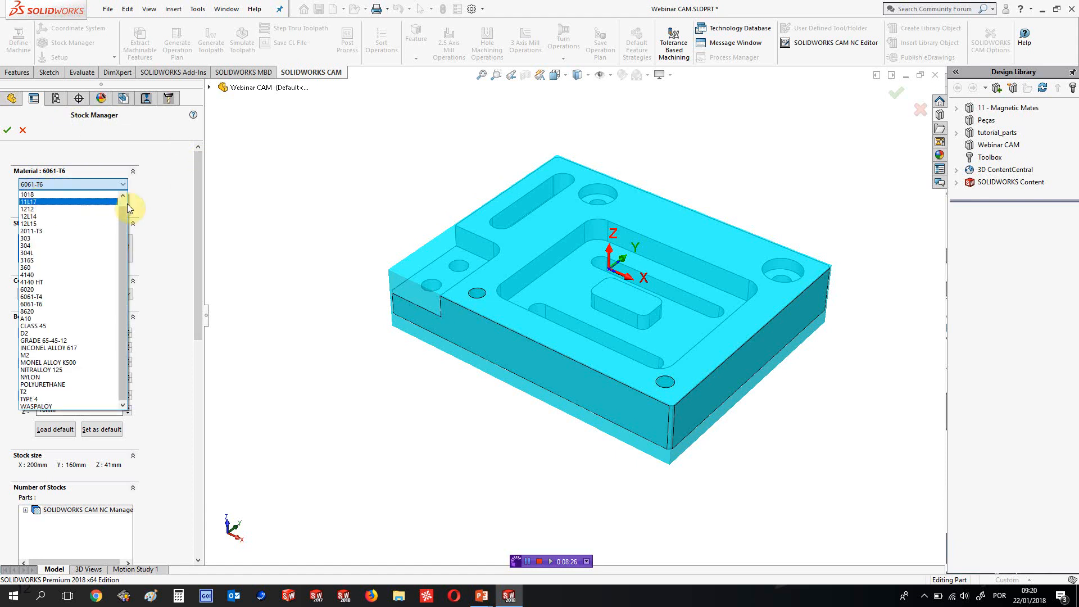
scroll(42, 194, "up", 1)
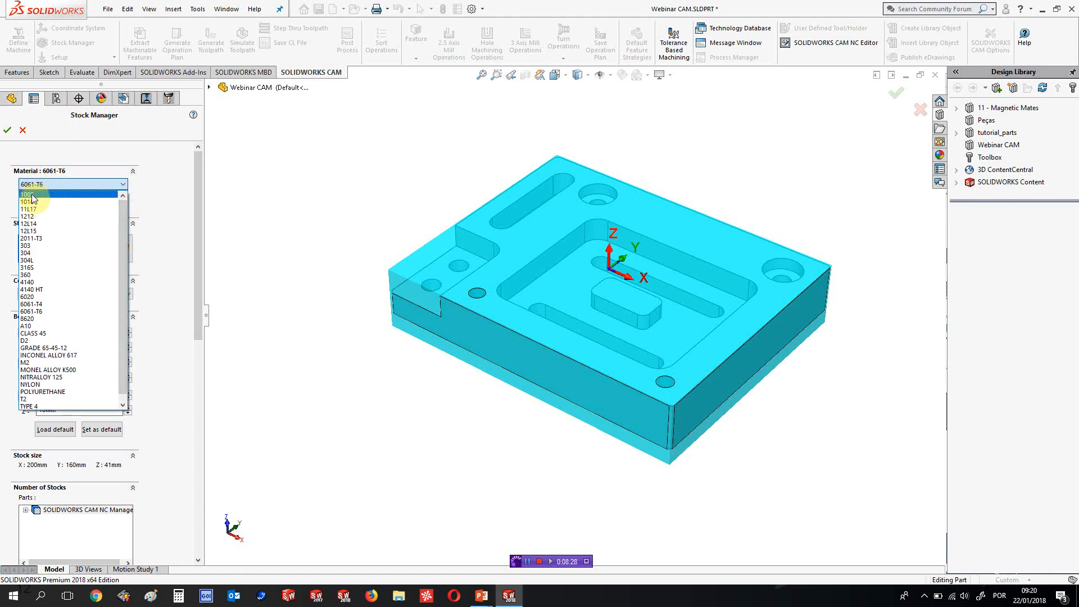
left_click(31, 195)
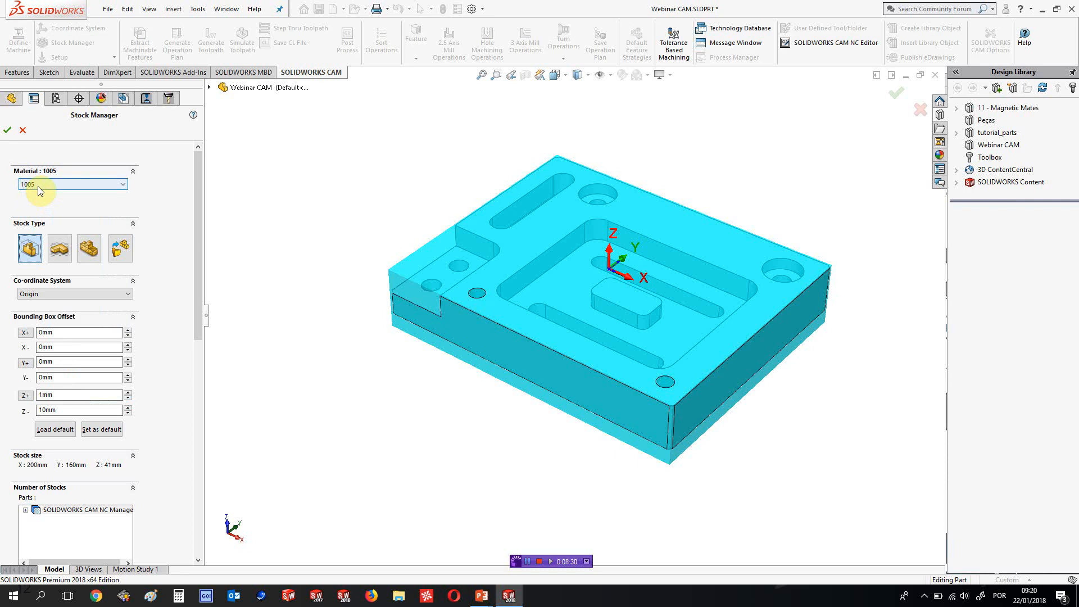
left_click(8, 130)
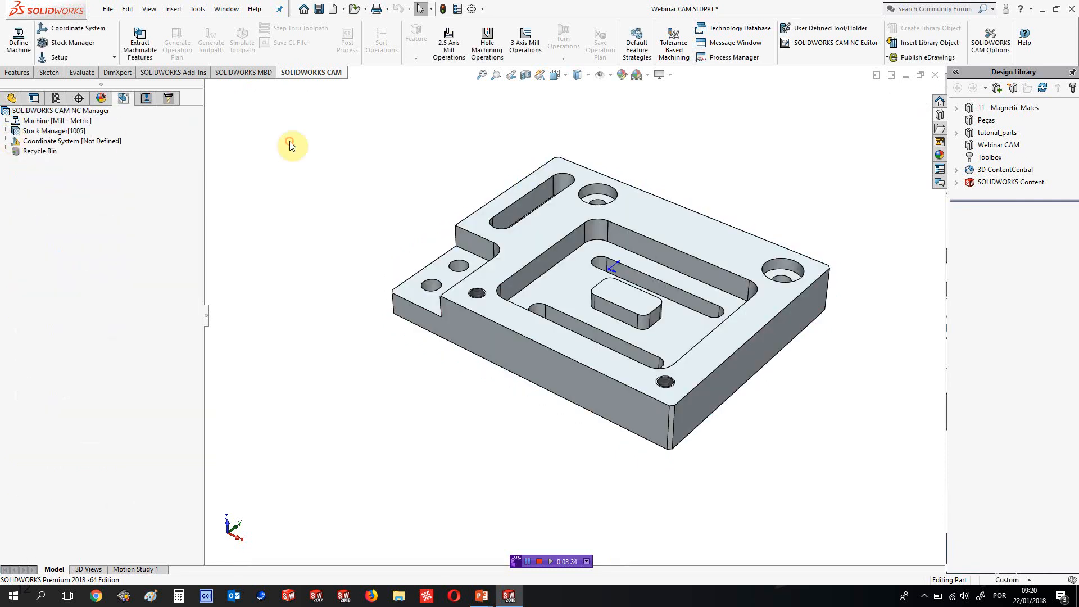
Start defining the fixture coordinate system with its origin based on a part bounding box vertex
key("f")
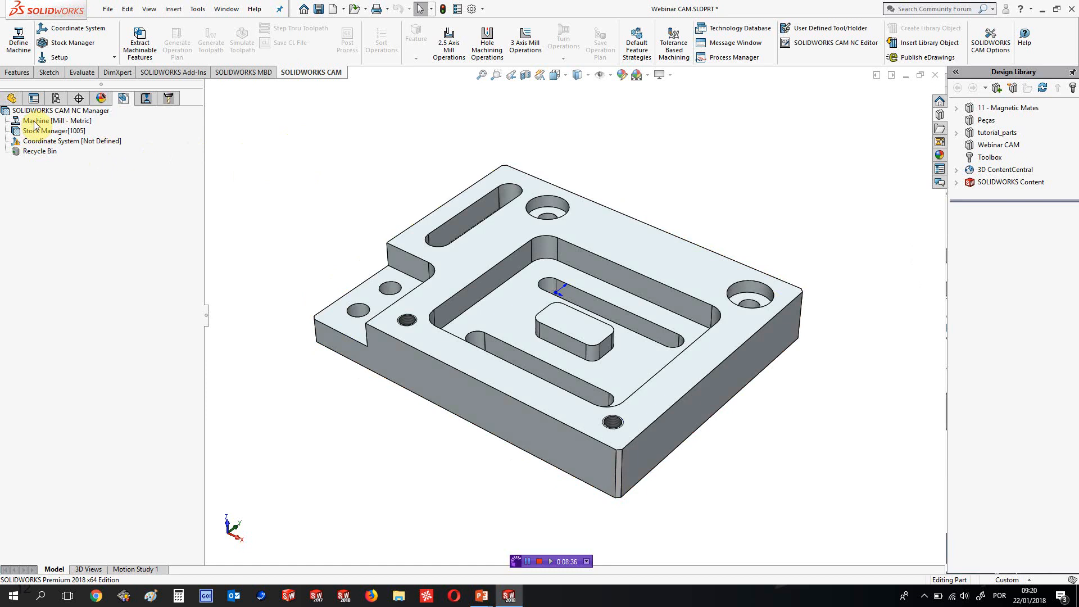
left_click(34, 135)
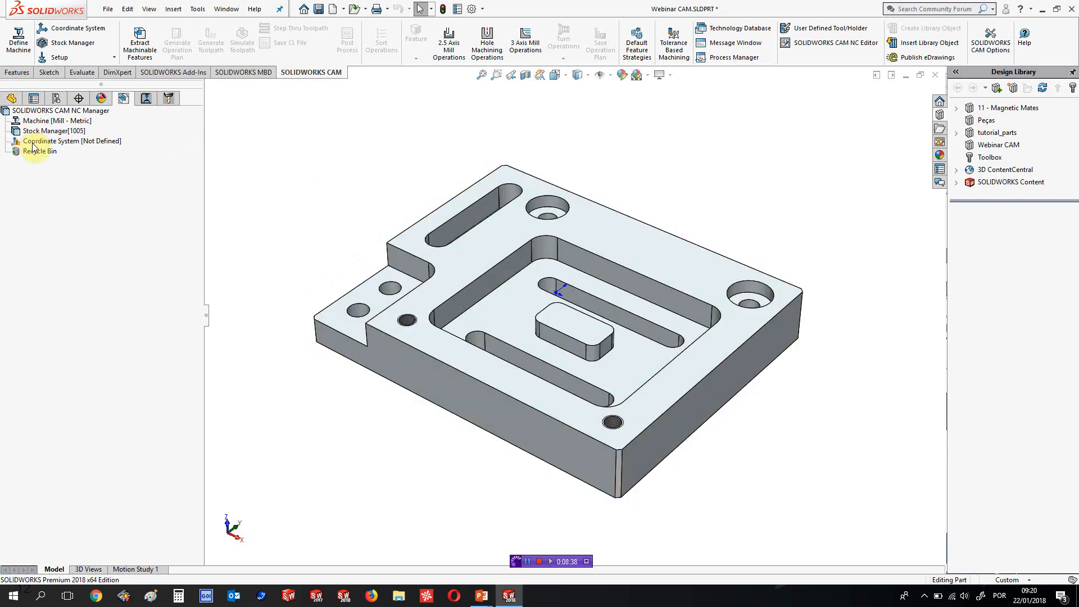
left_click(32, 142)
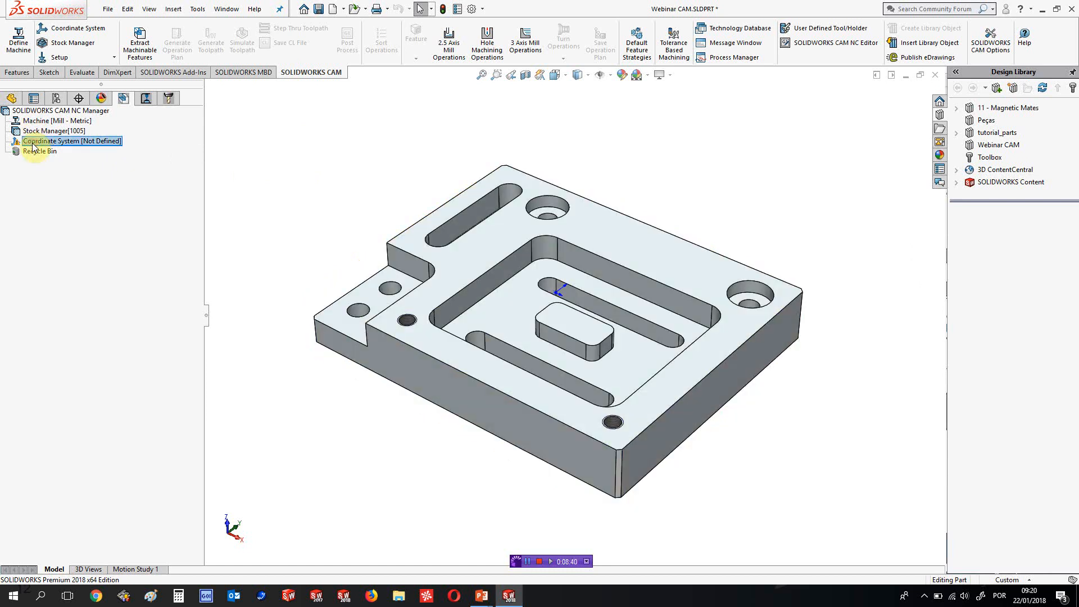
double_click(32, 145)
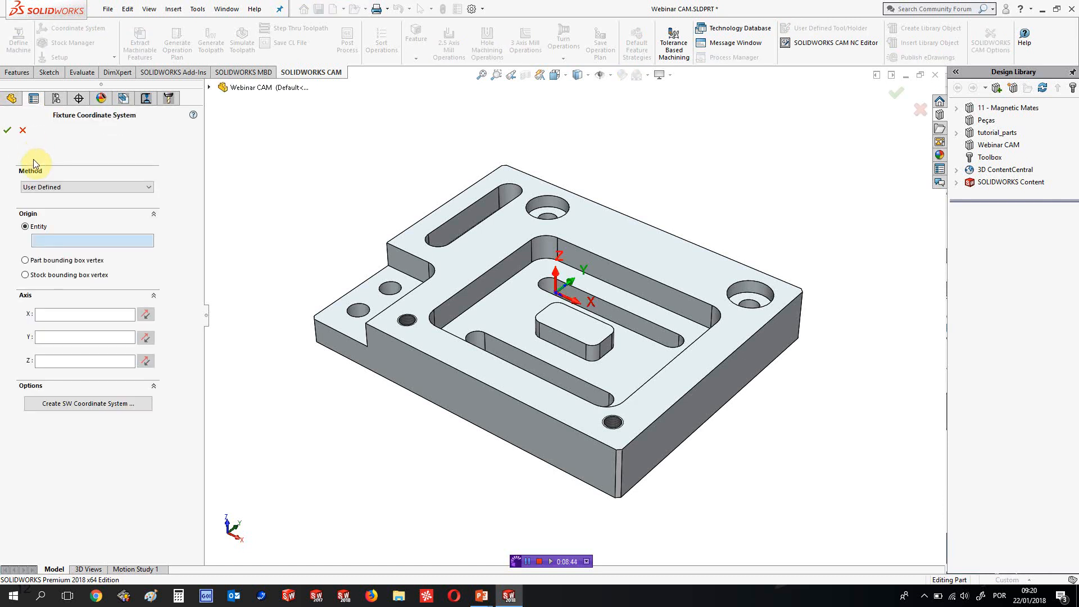
left_click(48, 262)
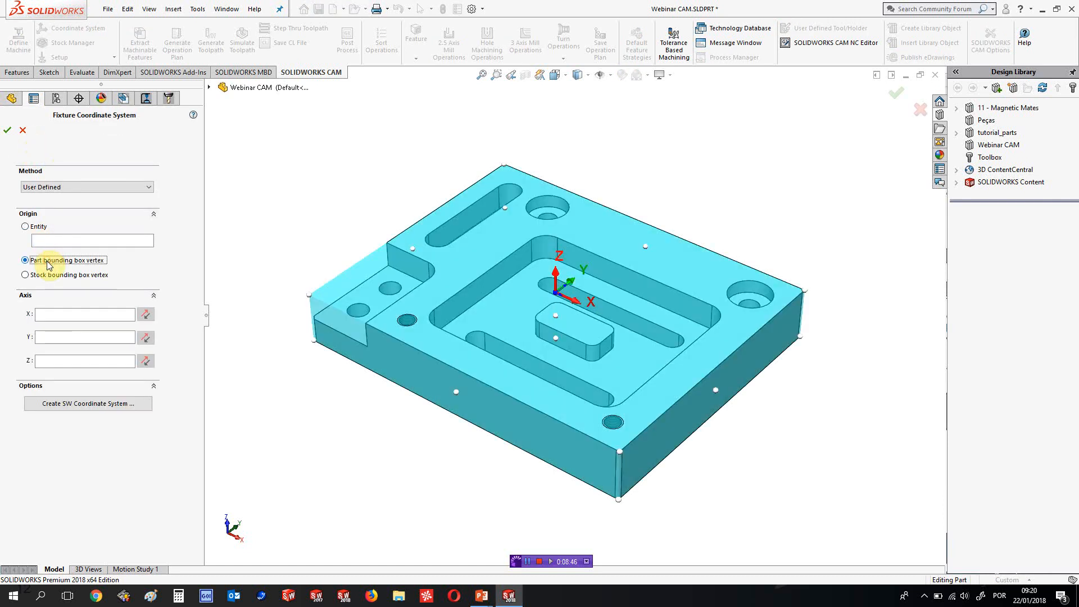
left_click(307, 299)
middle_click_drag(352, 272, 309, 305)
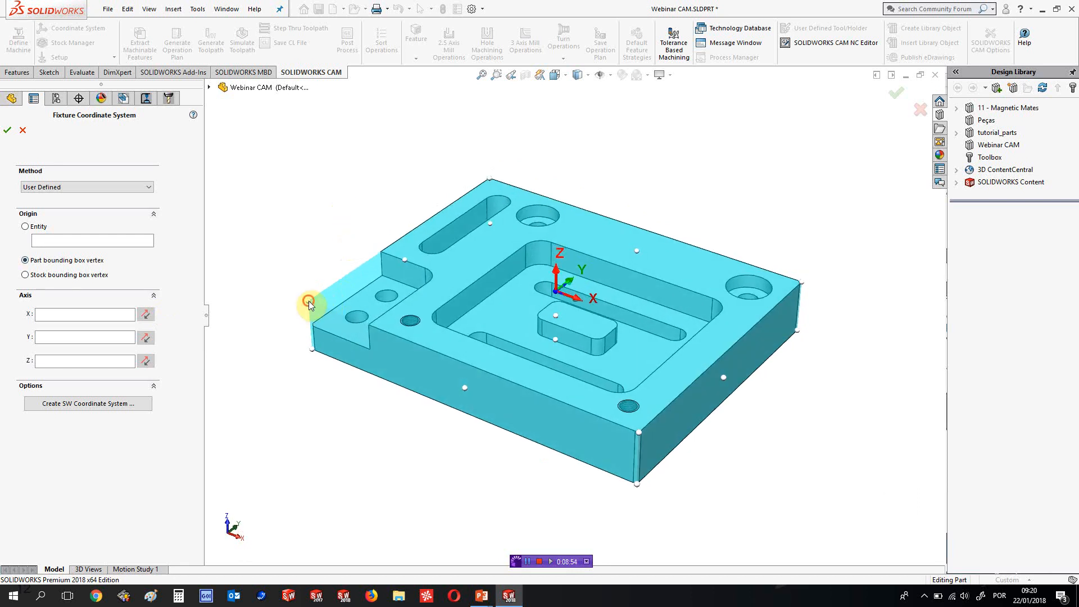
Try using a stock bounding box vertex as the origin of the fixture coordinate system
left_click(42, 275)
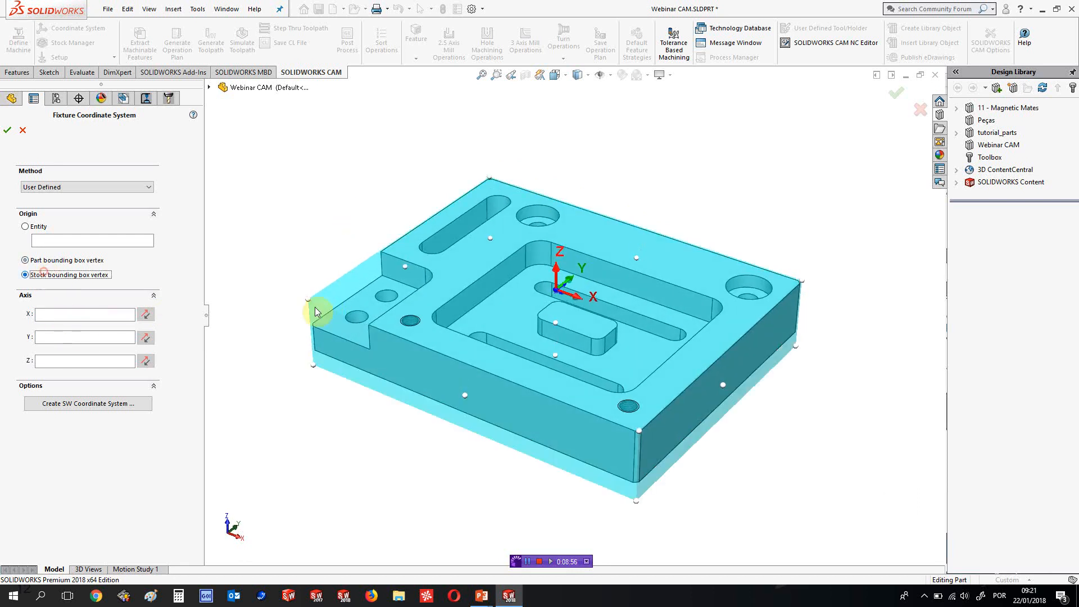
left_click(465, 396)
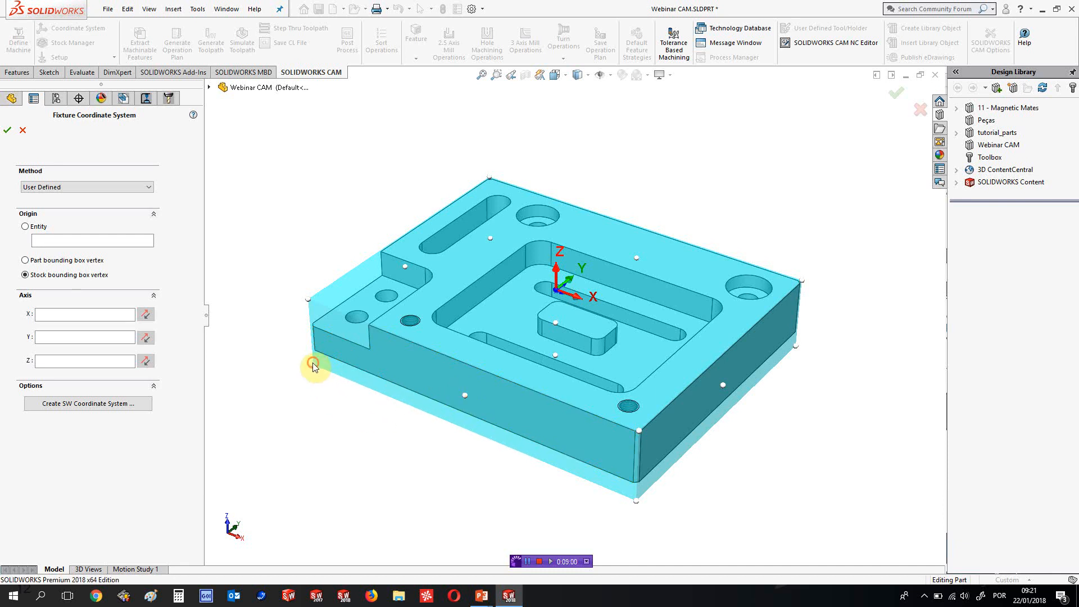
scroll(310, 407, "down", 3)
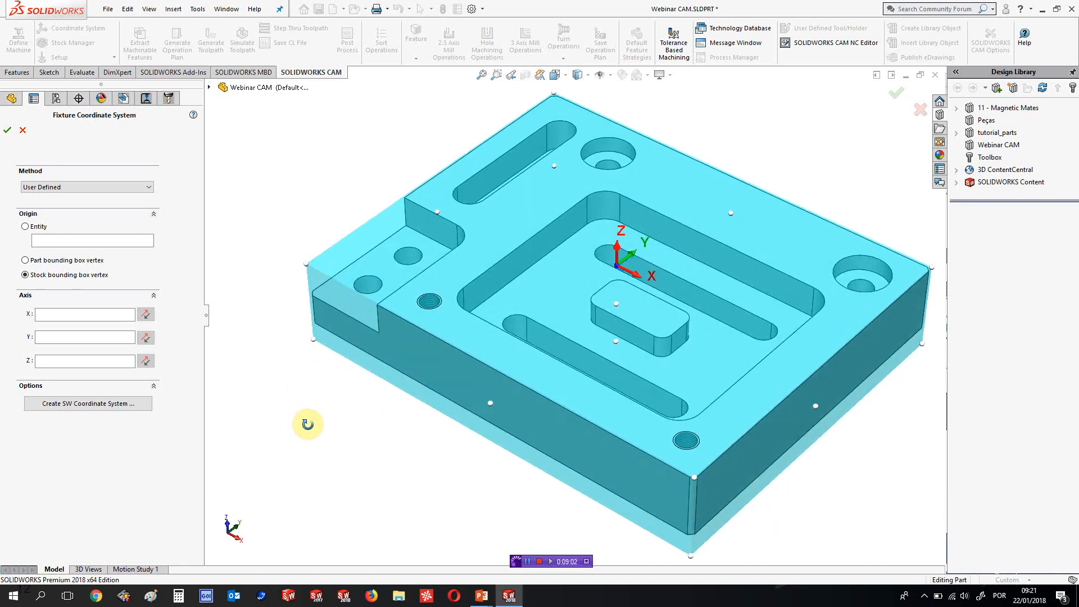
left_click(482, 74)
middle_click_drag(581, 307, 575, 279)
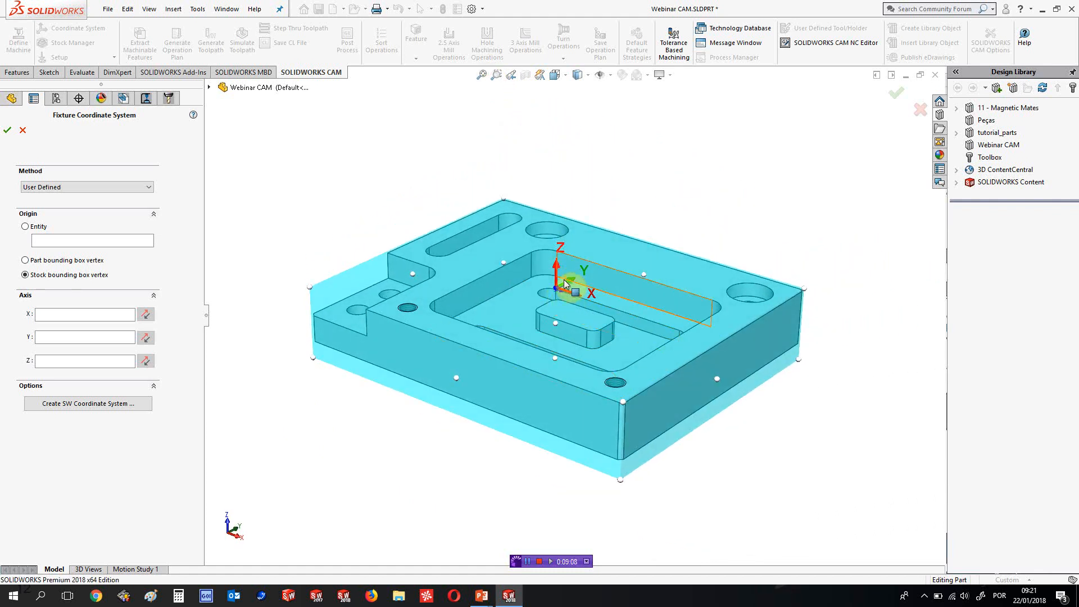
Base the fixture origin on a part bounding box vertex, then create a SOLIDWORKS coordinate system named FCS and assign it as coordinate system
left_click(26, 261)
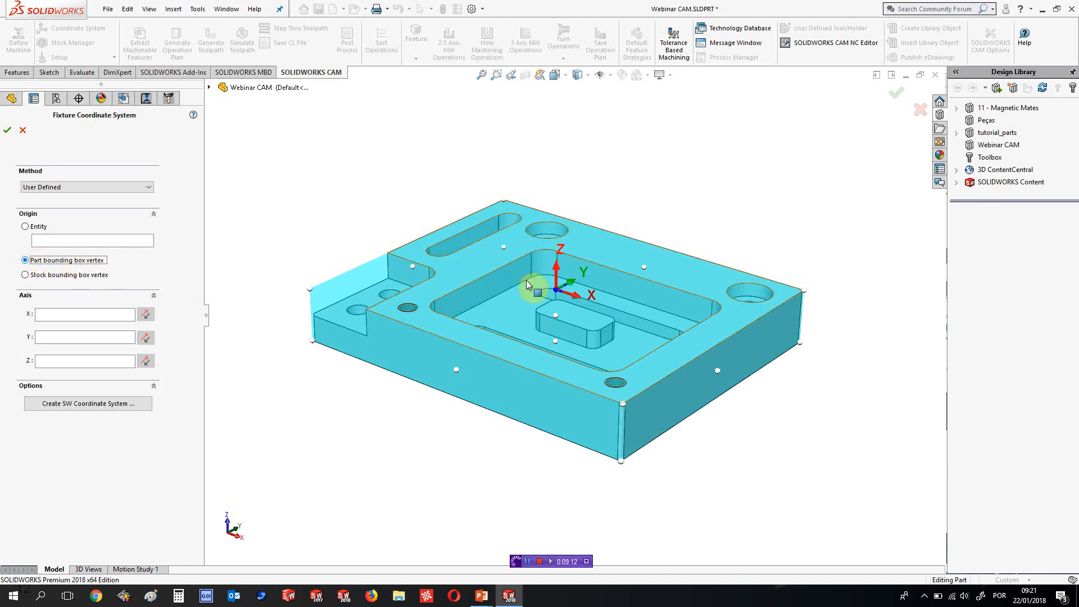
mouse_move(487, 177)
middle_mouse_down()
mouse_move(474, 164)
mouse_move(475, 180)
middle_mouse_up()
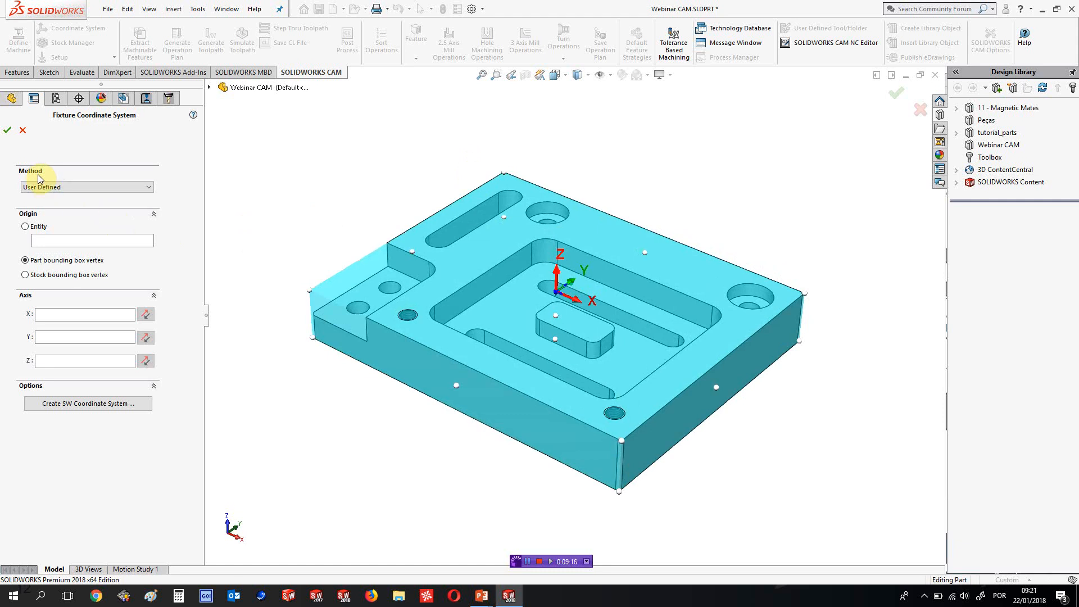
left_click(86, 404)
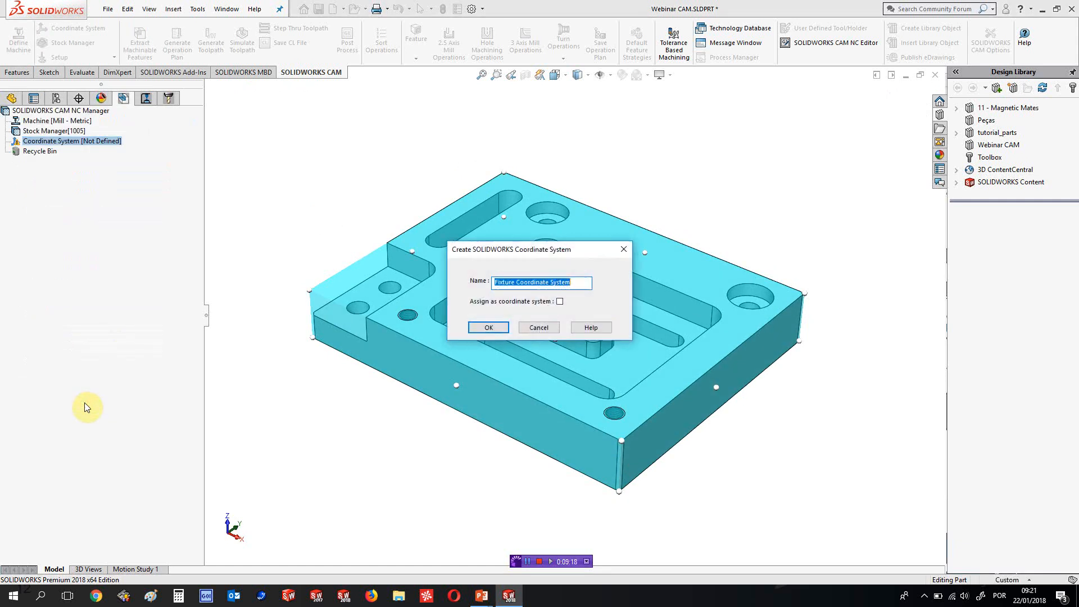
type("FCS")
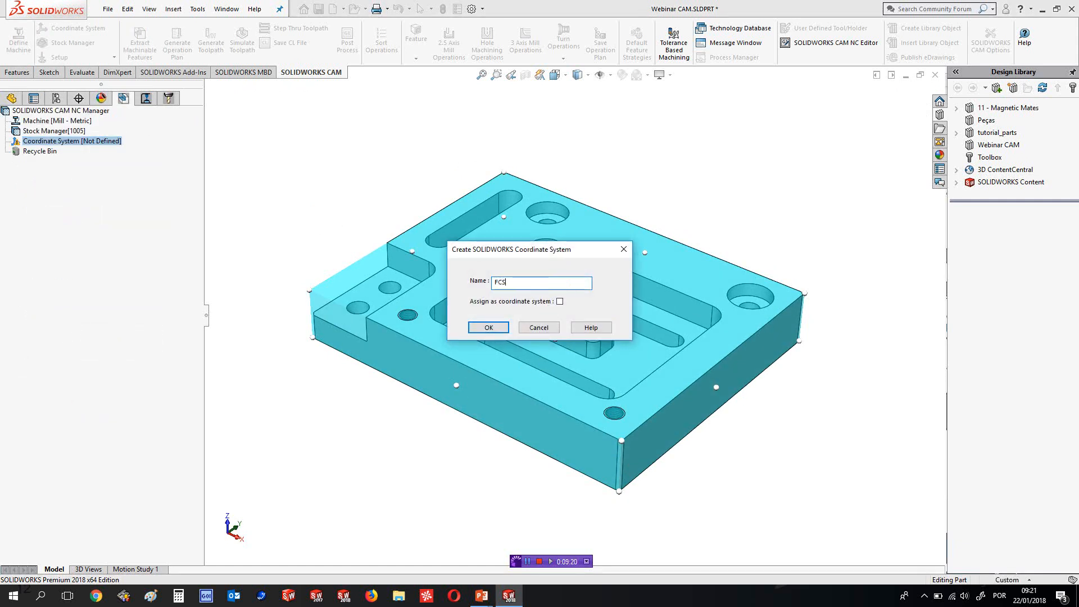
left_click(560, 302)
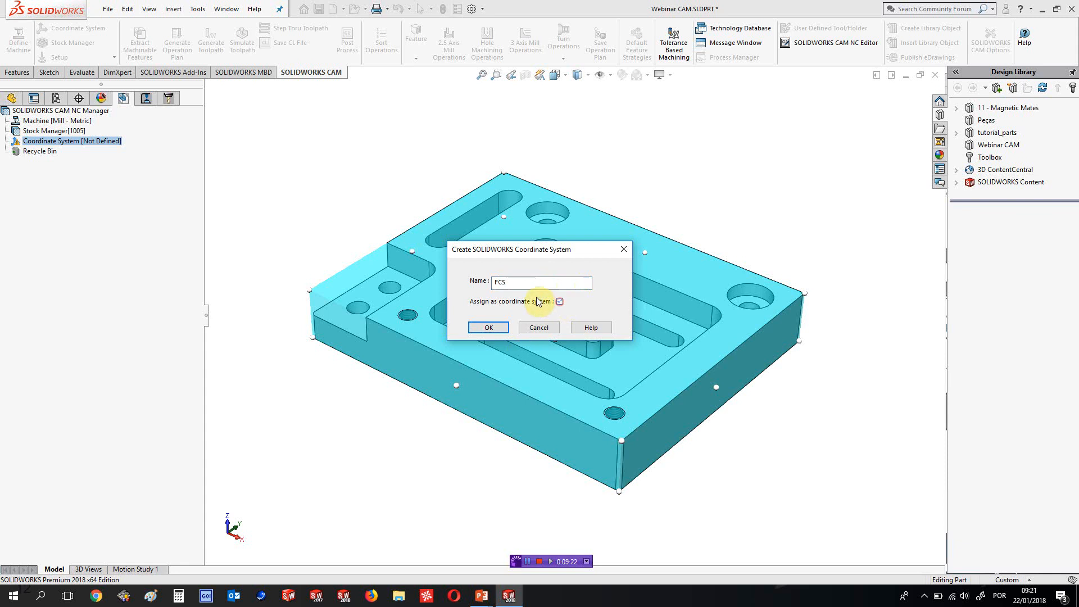
left_click(486, 328)
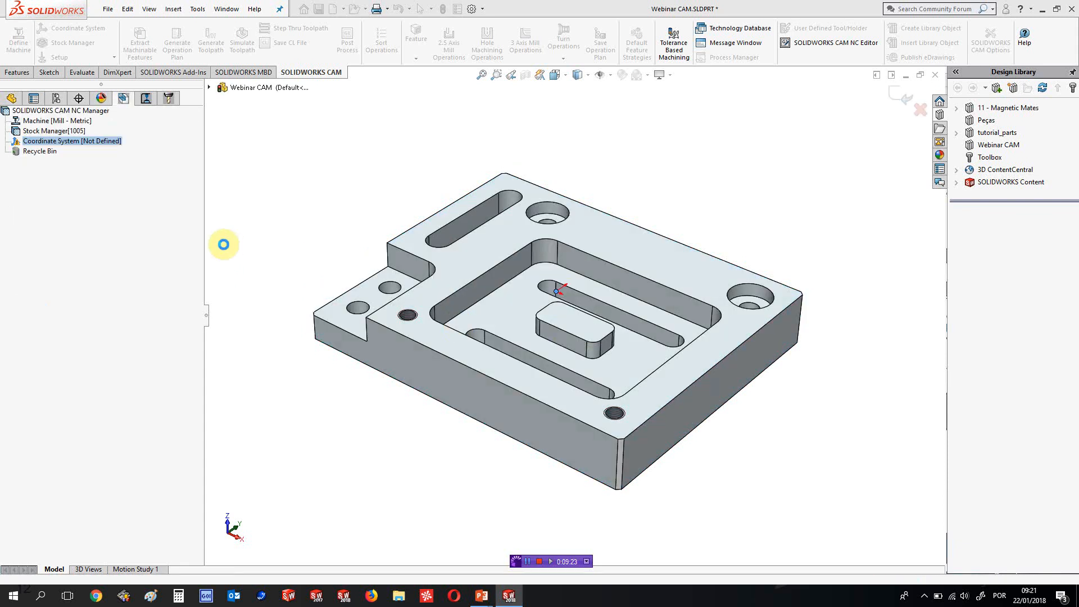
double_click(72, 142)
left_click(8, 130)
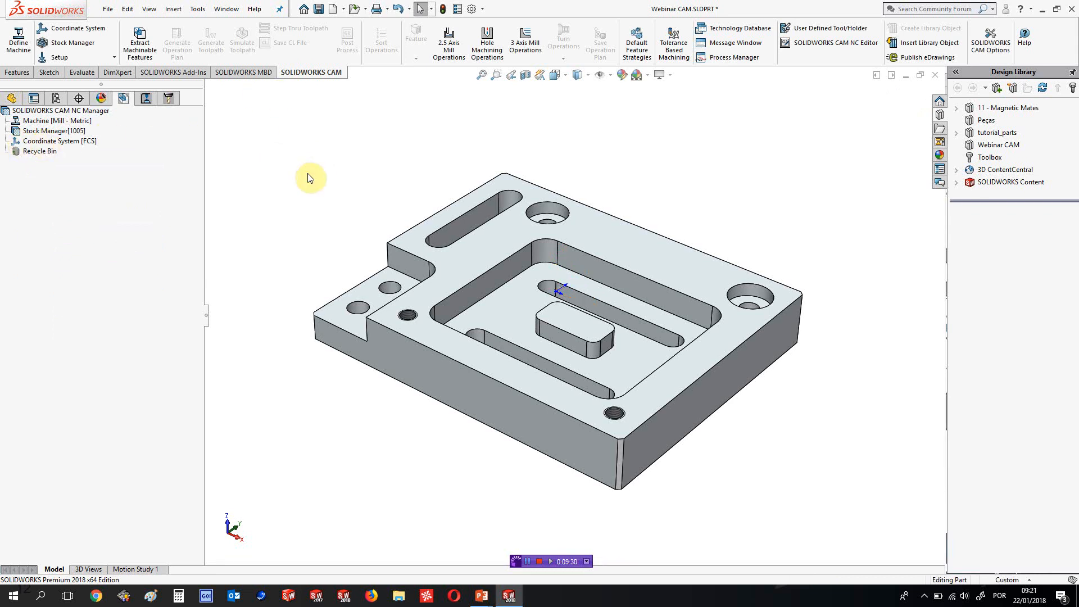
Extract the machinable features from the solid part
left_click(141, 39)
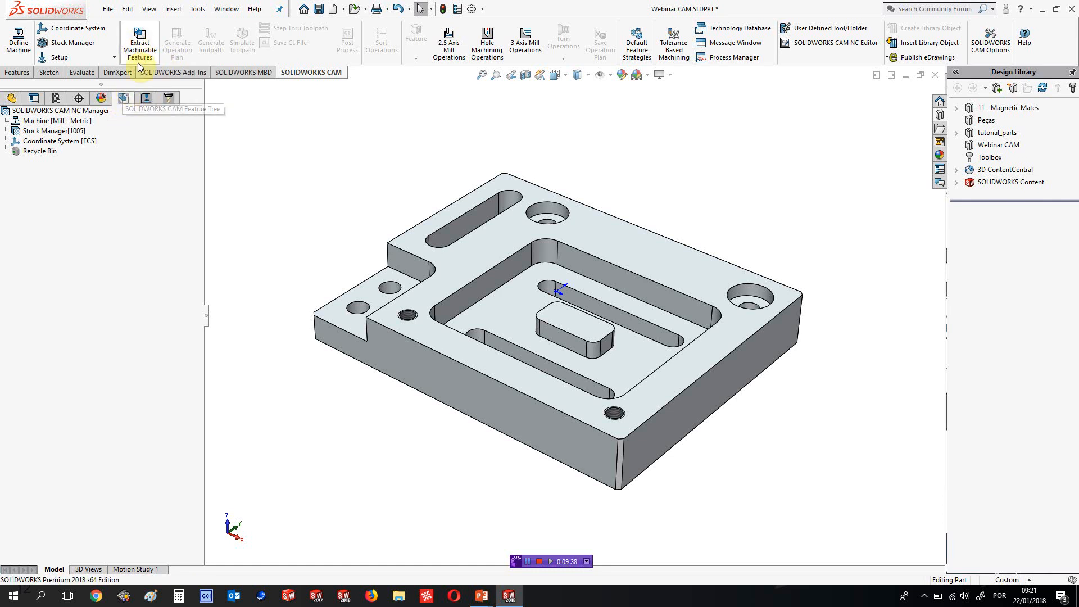
left_click(141, 44)
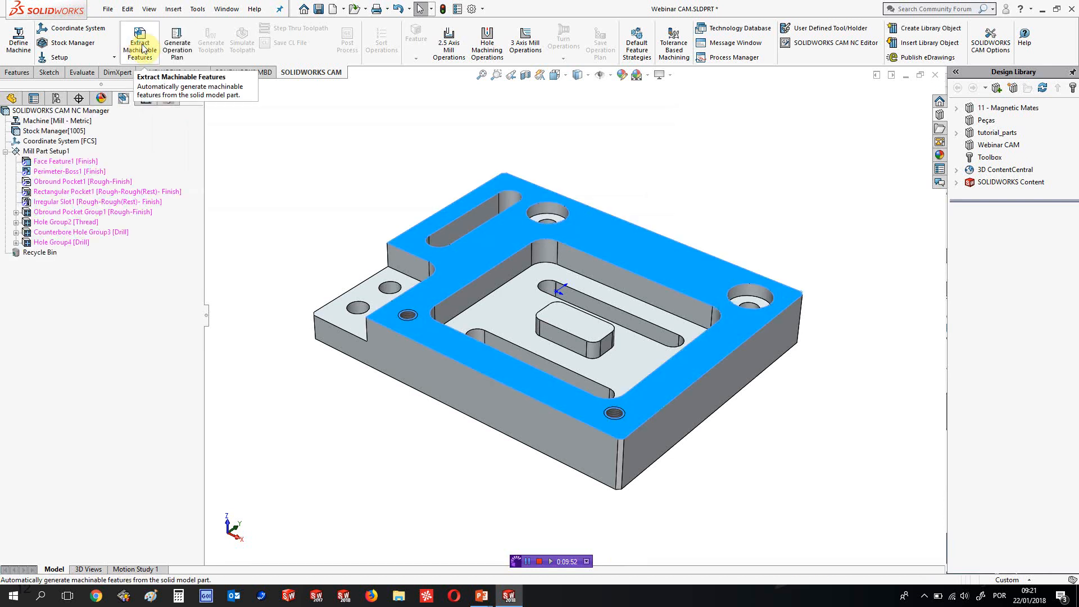
Examine Mill Part Setup1 and its extracted face, perimeter boss and obround pocket features on the model
left_click(47, 152)
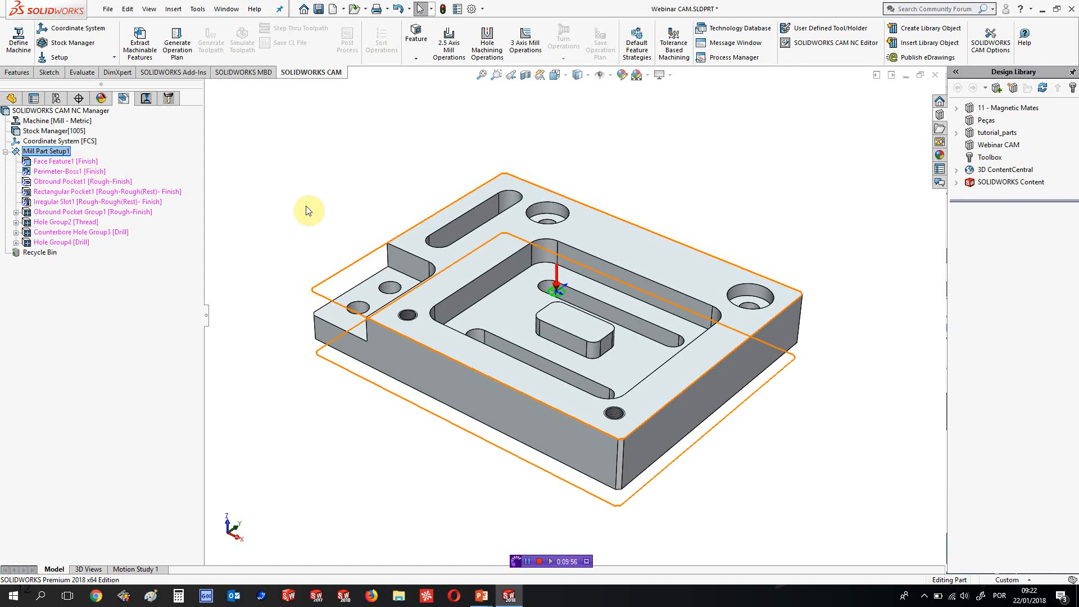
middle_click_drag(308, 208, 235, 194)
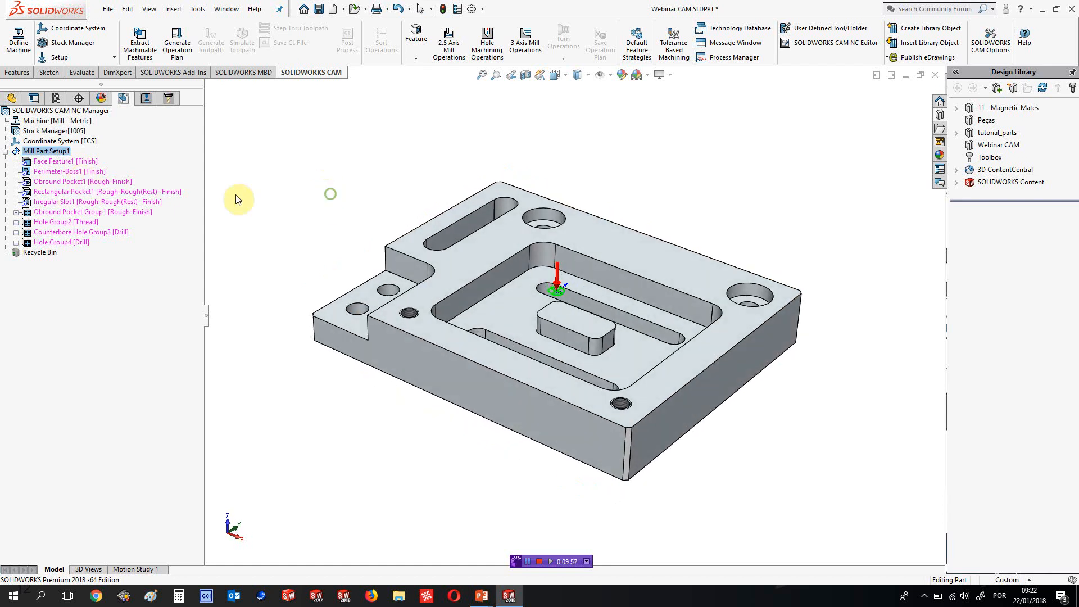
left_click(62, 163)
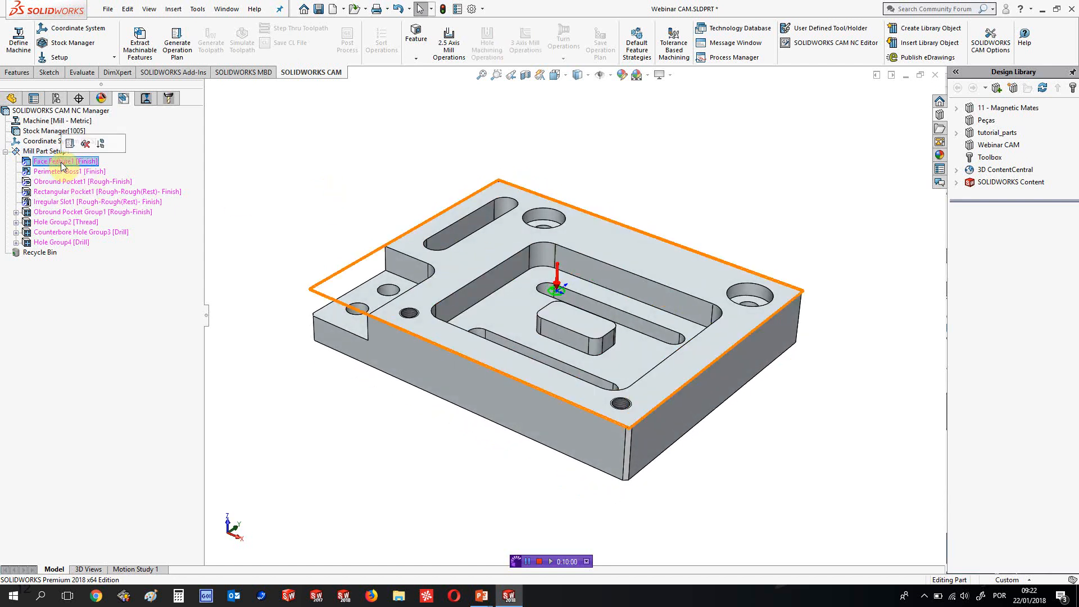
left_click(64, 172)
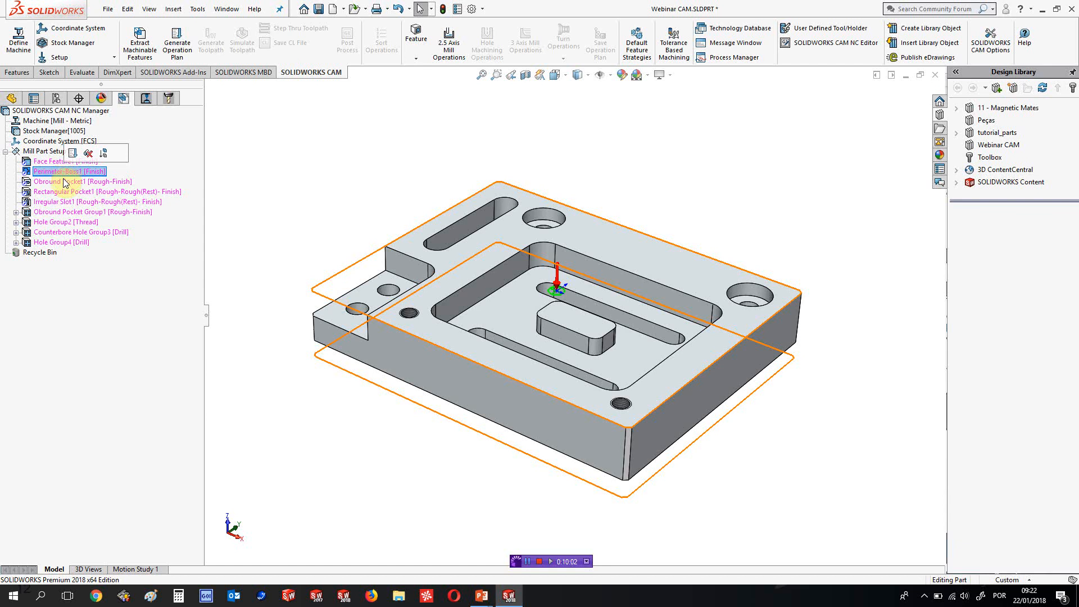
left_click(63, 184)
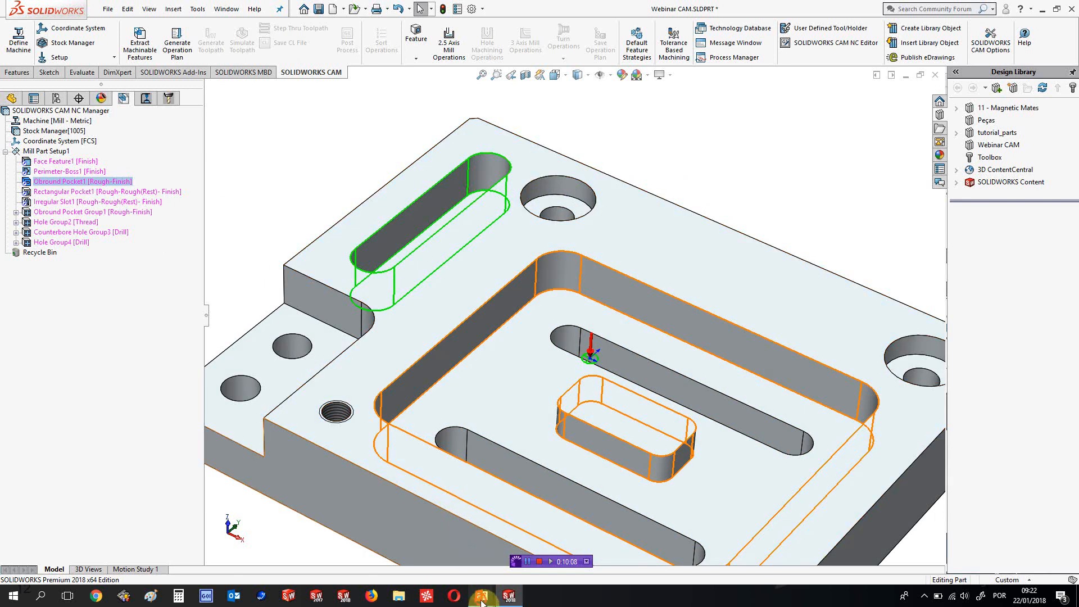
mouse_move(482, 594)
left_click(521, 553)
scroll(531, 338, "up", 6)
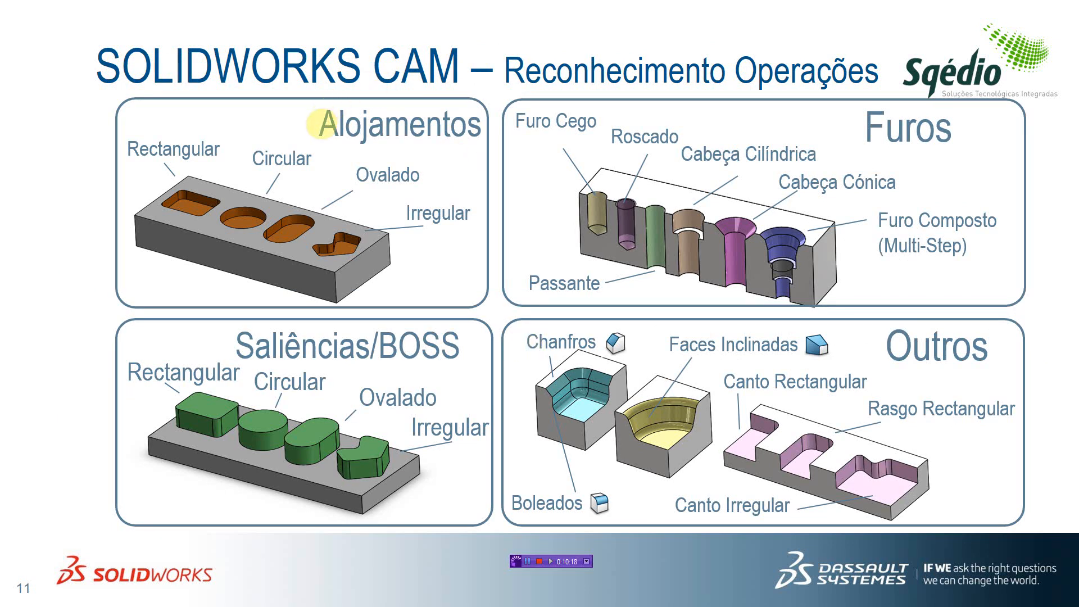
left_click_drag(310, 115, 482, 116)
left_click_drag(313, 134, 504, 134)
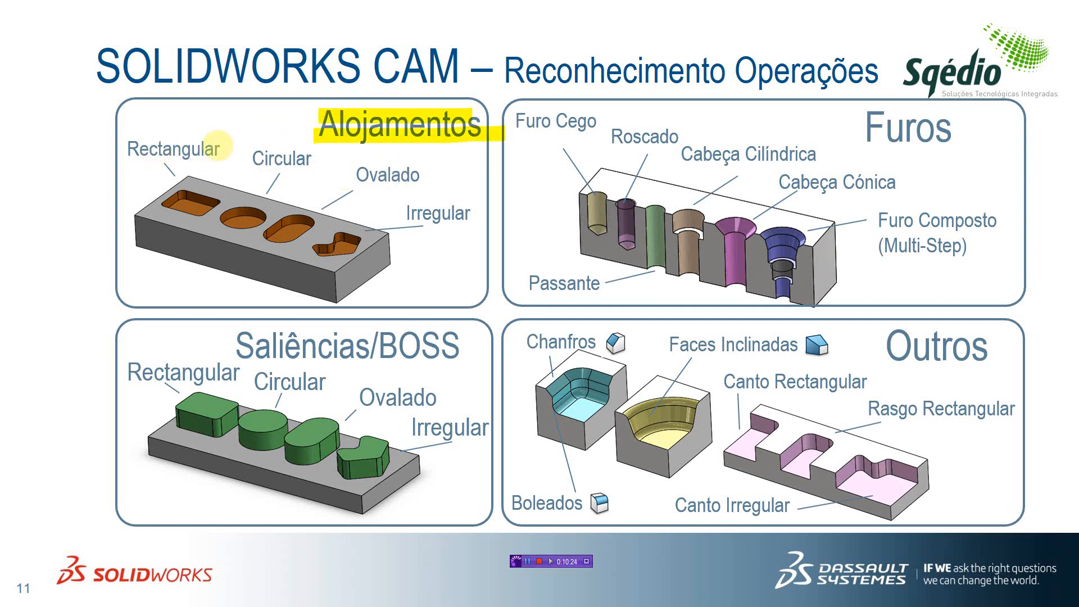
left_click_drag(405, 214, 470, 214)
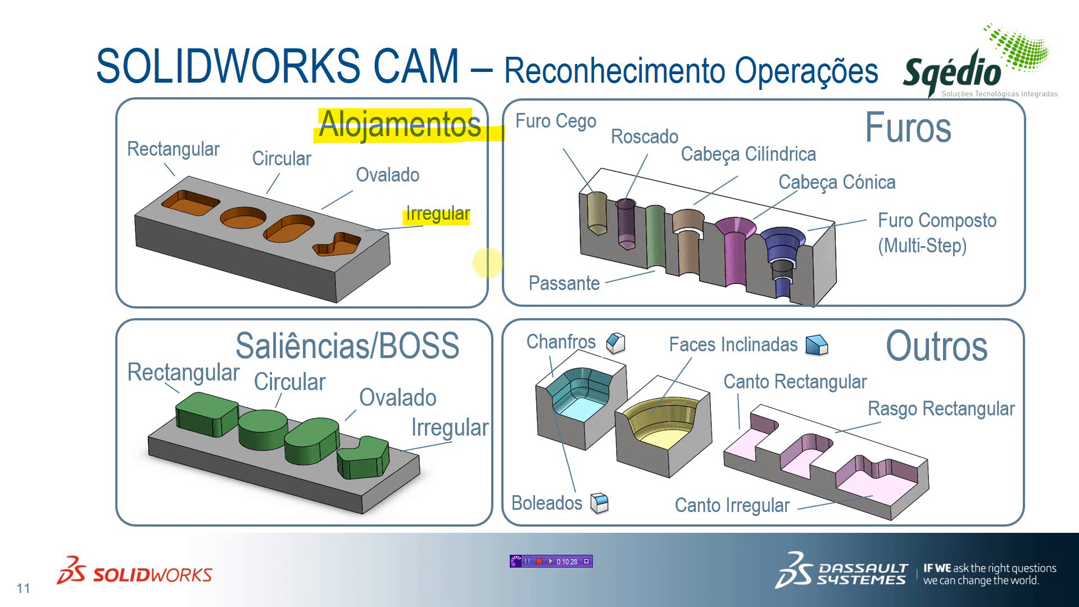
key("alt+Tab")
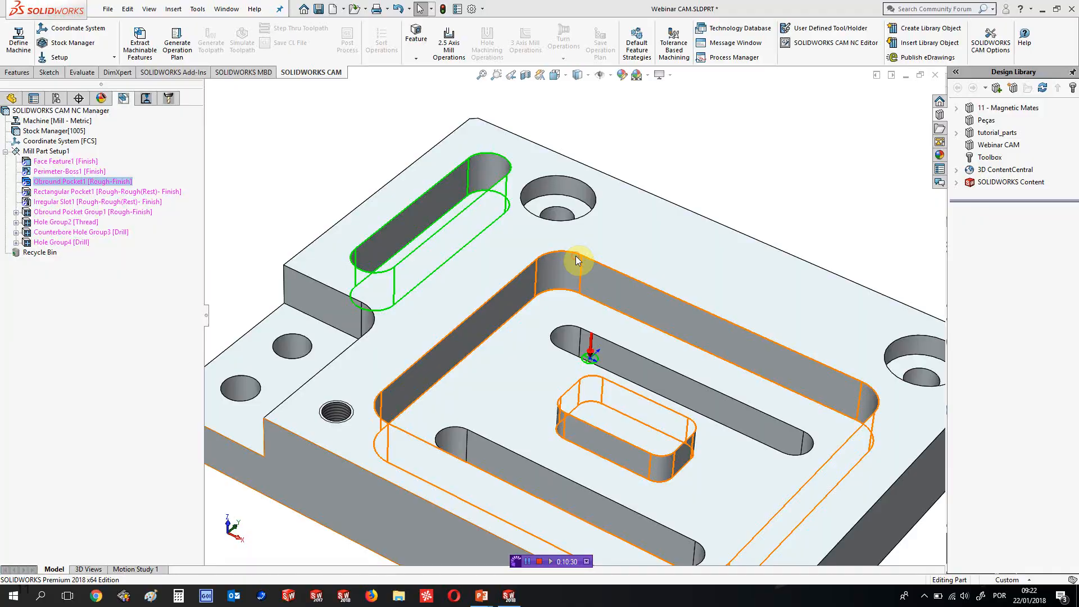
Examine which holes on the part belong to the thread, counterbore and drill hole groups
middle_click_drag(346, 194, 343, 122, "ctrl")
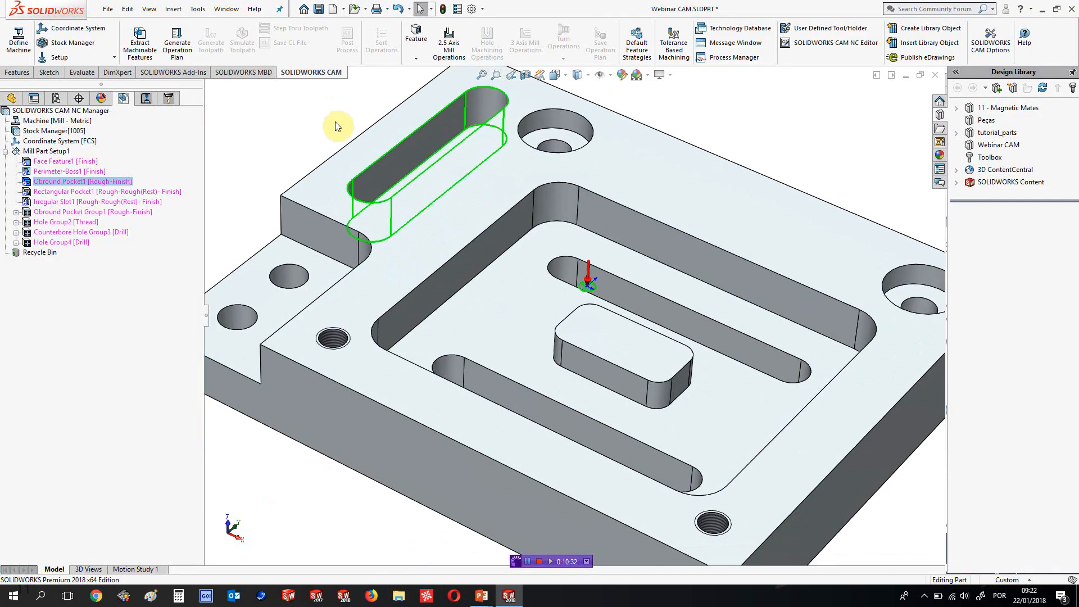
left_click(68, 220)
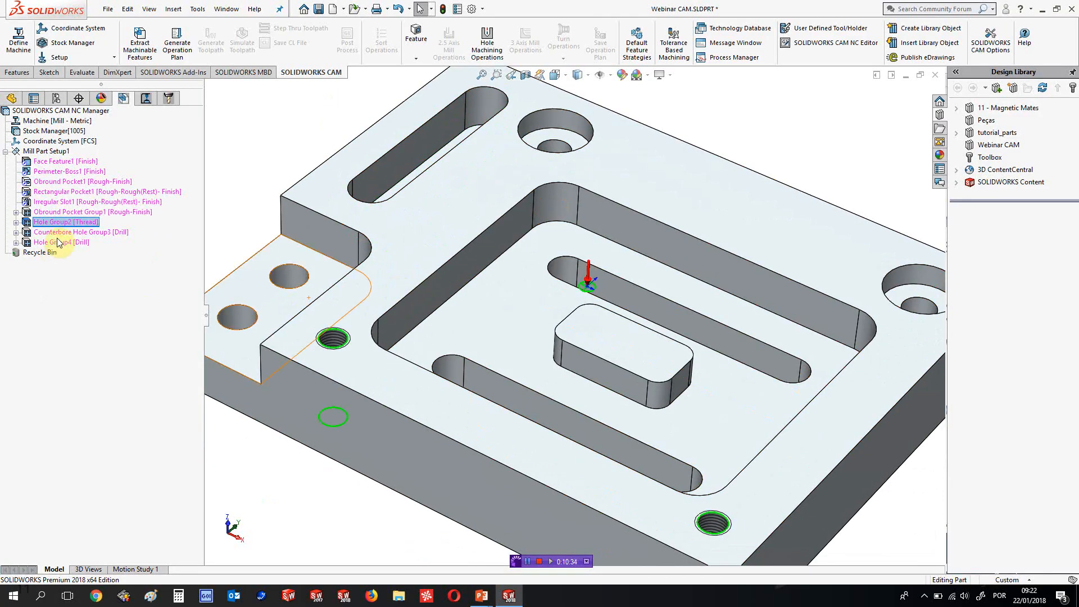
left_click(62, 230)
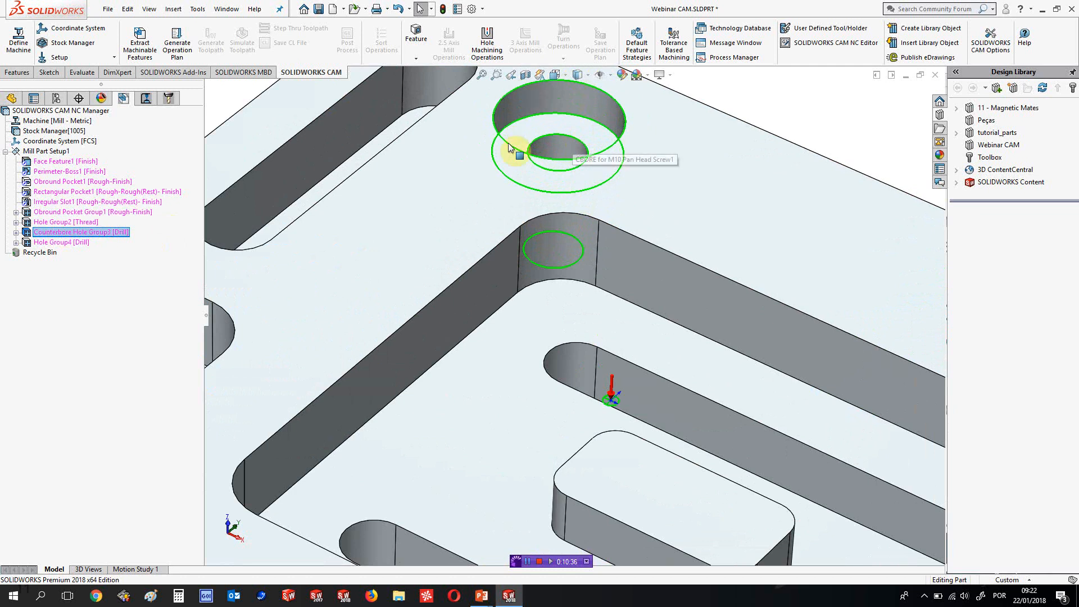
scroll(646, 282, "up", 3)
scroll(646, 282, "up", 4)
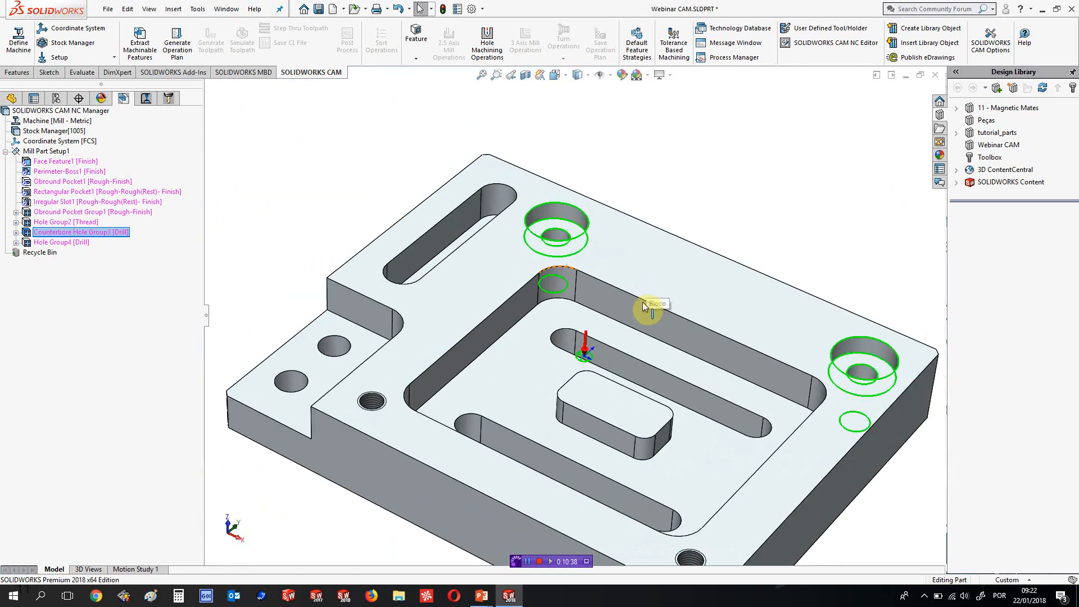
left_click(60, 244)
scroll(324, 266, "down", 4)
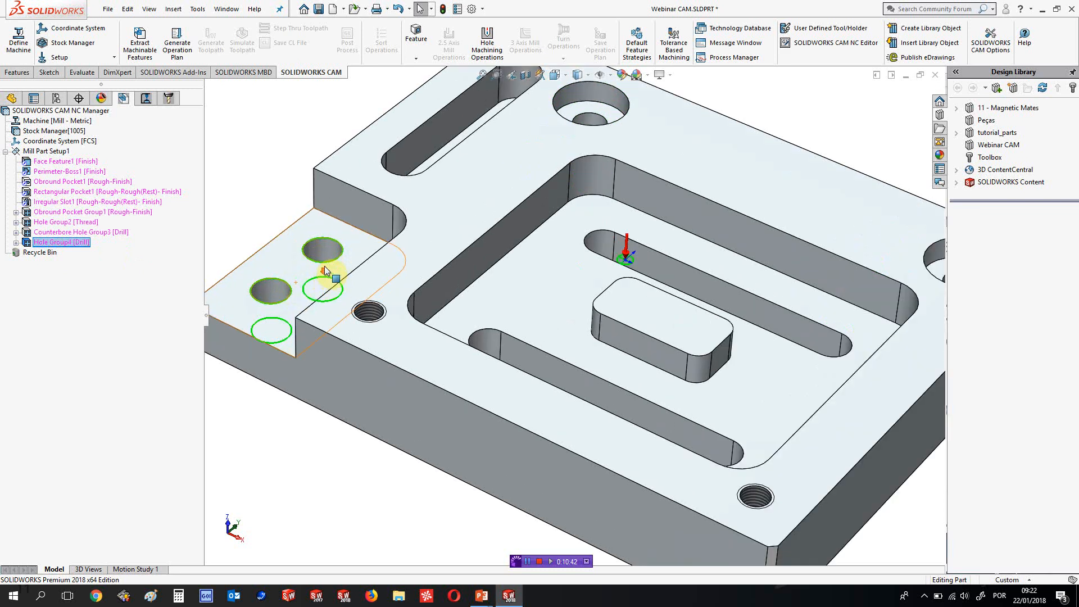
middle_click_drag(371, 283, 405, 266, "ctrl")
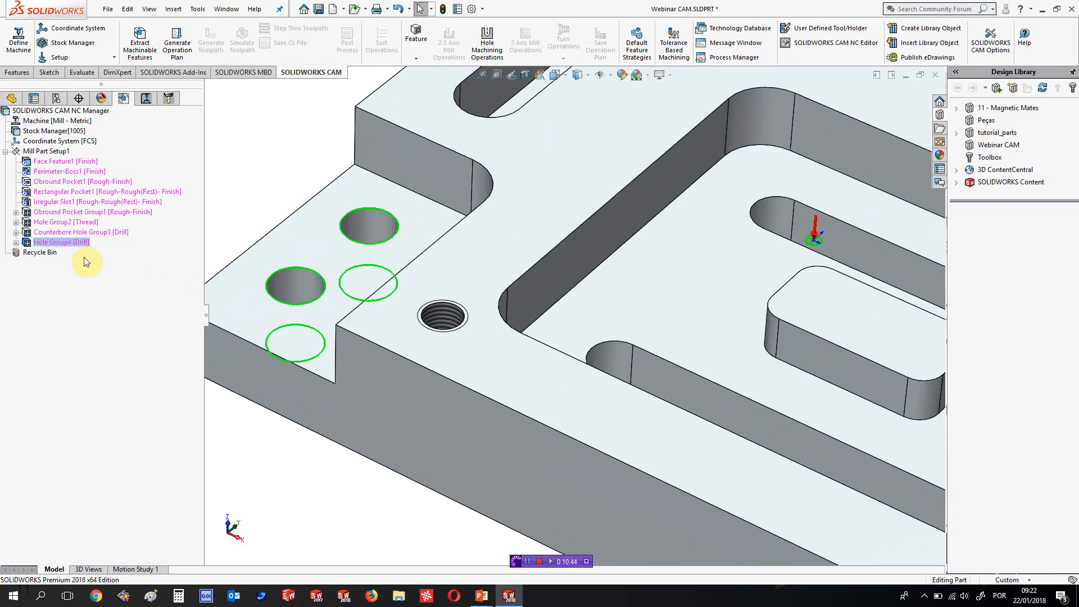
Inspect the threaded holes of Hole Group2 up close on the model
left_click(62, 222)
scroll(443, 315, "down", 3)
scroll(454, 317, "down", 3)
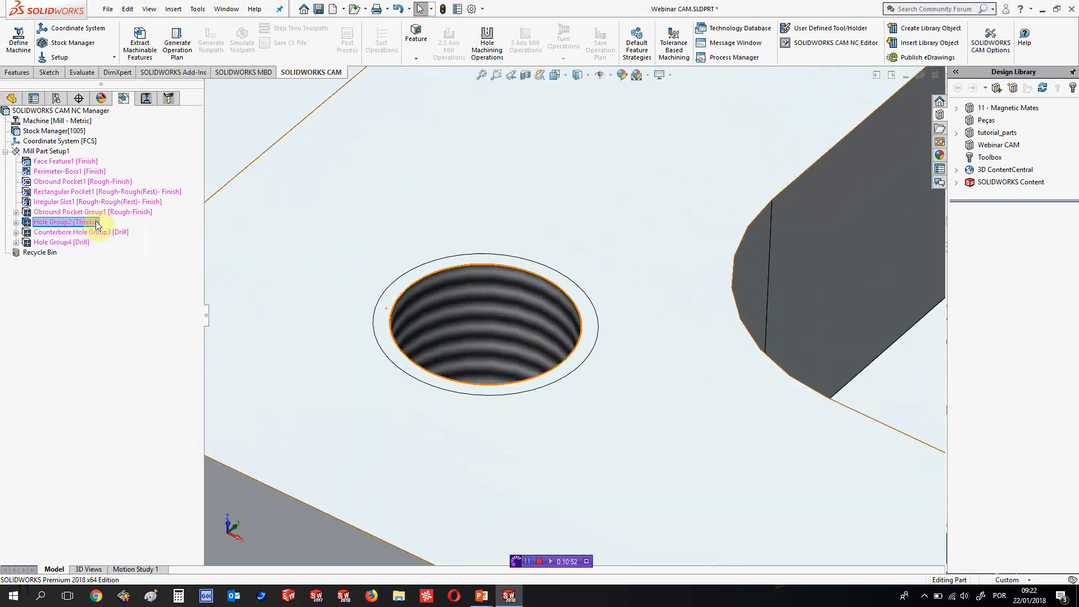
scroll(430, 188, "up", 6)
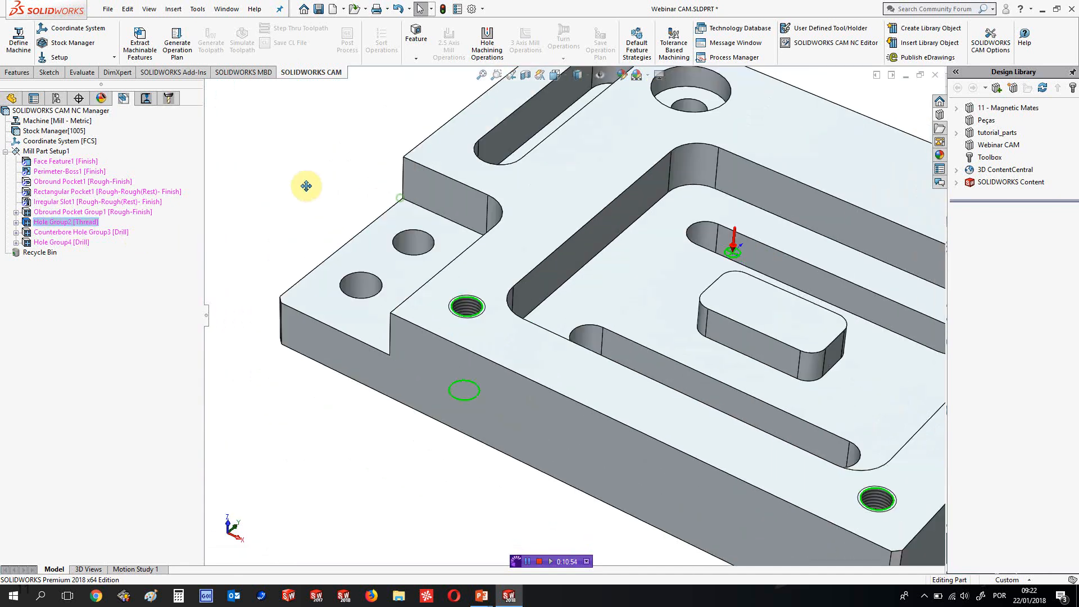
Open the Hole Thread2 definition under M10 Tapped Hole1, check its thread callout and accept it without edits
left_click(12, 98)
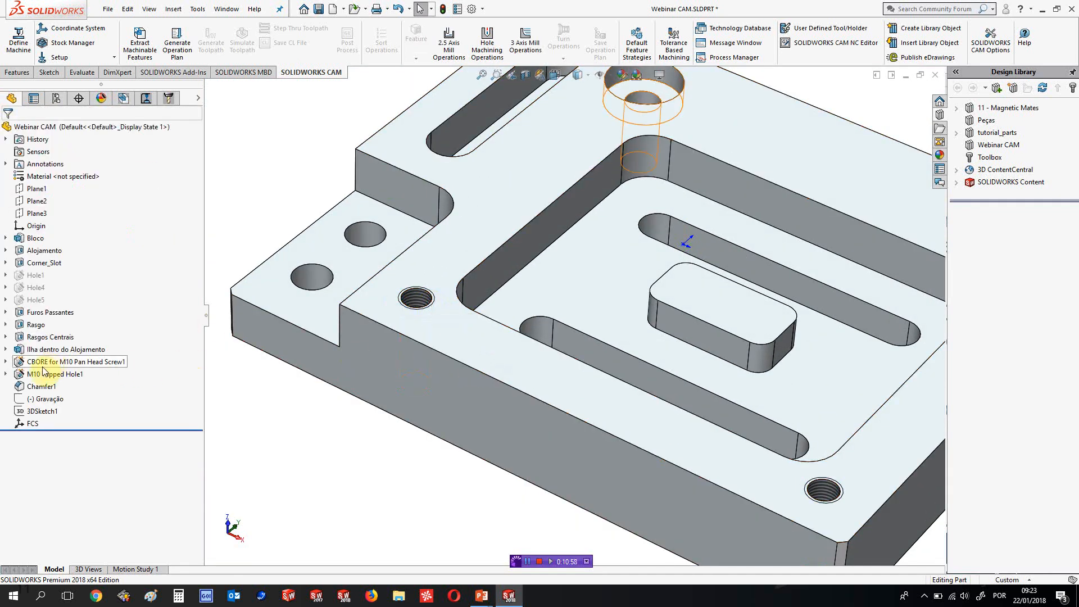
left_click(5, 374)
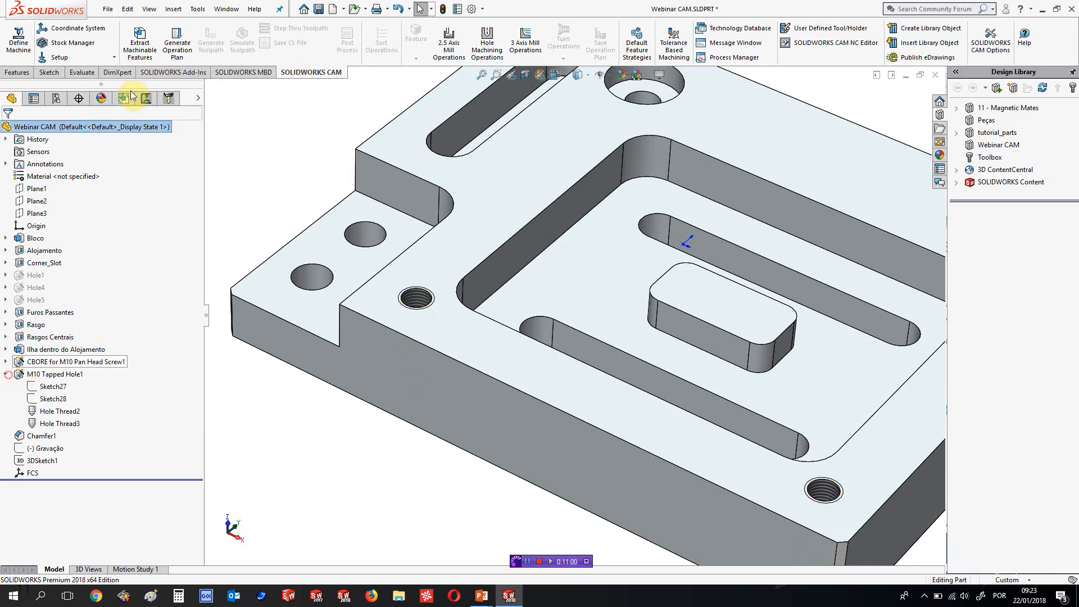
left_click(18, 72)
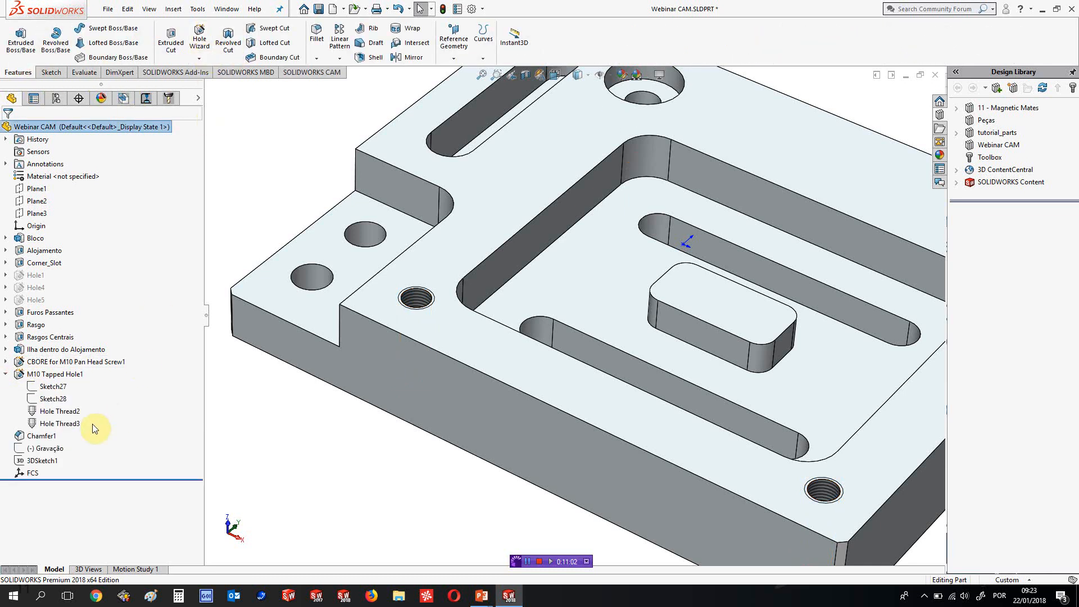
right_click(58, 417)
left_click(64, 376)
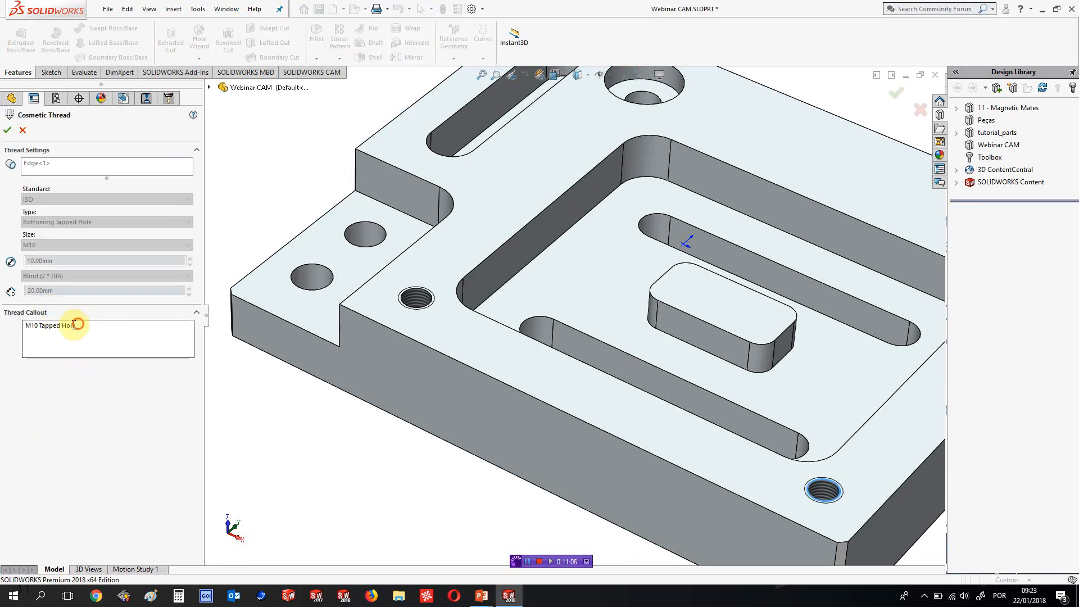
left_click_drag(77, 325, 16, 335)
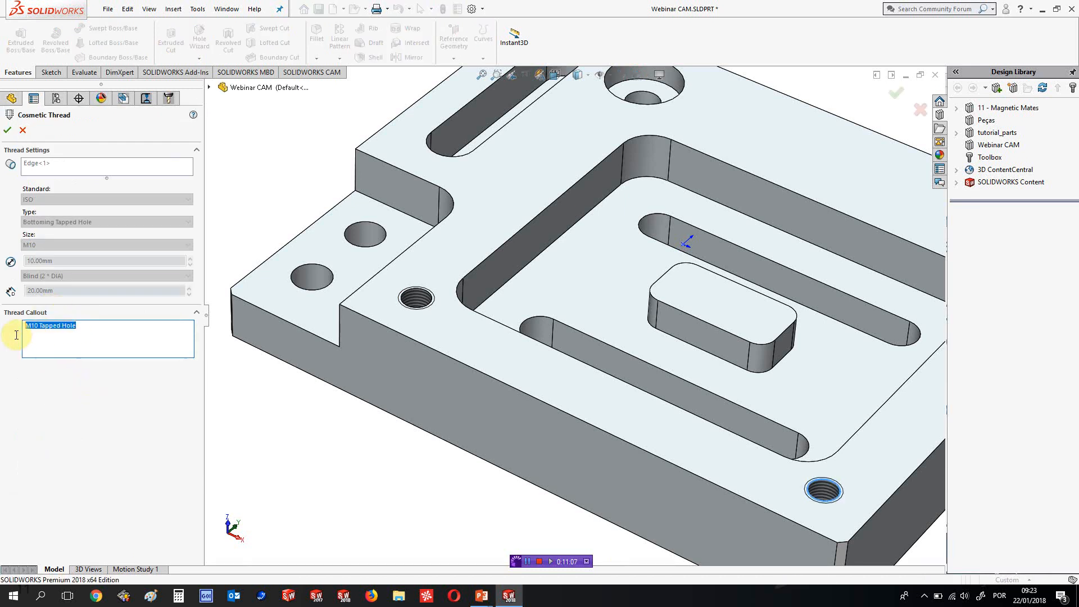
left_click(7, 129)
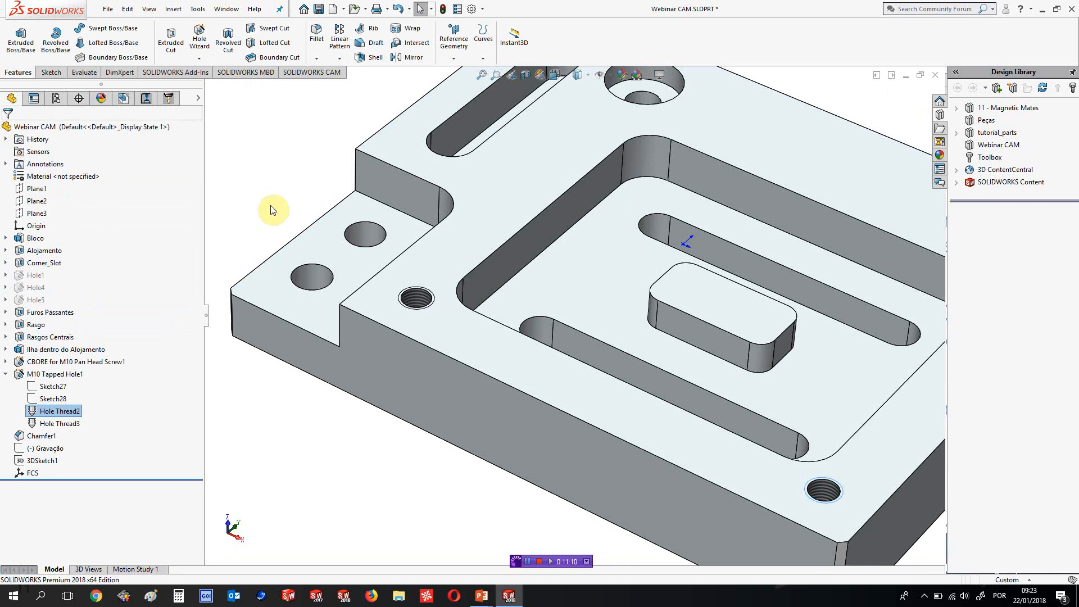
Return to the CAM feature tree and review the threaded Hole Group2 on the whole part
left_click(146, 100)
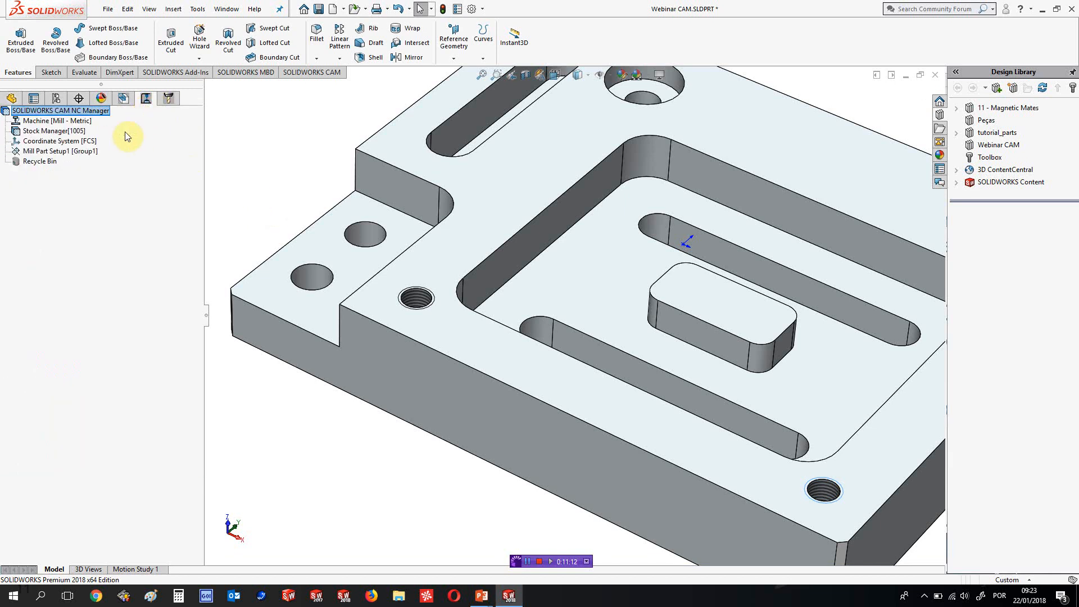
left_click(123, 98)
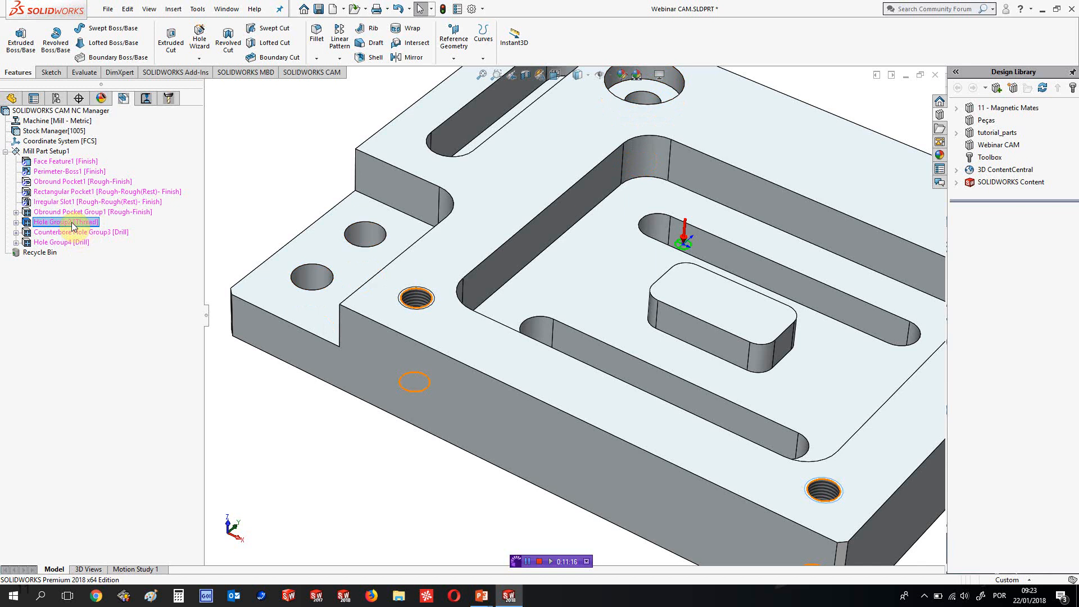
key("f")
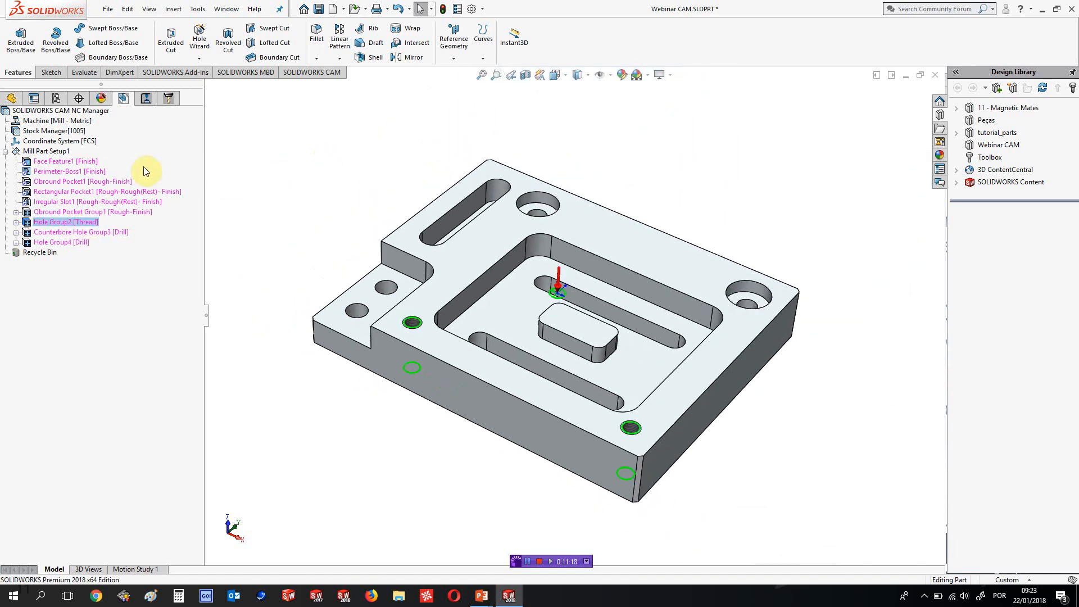
Open the parameters of the threaded Hole Group2 and check its hole diameter and thread designation
right_click(68, 224)
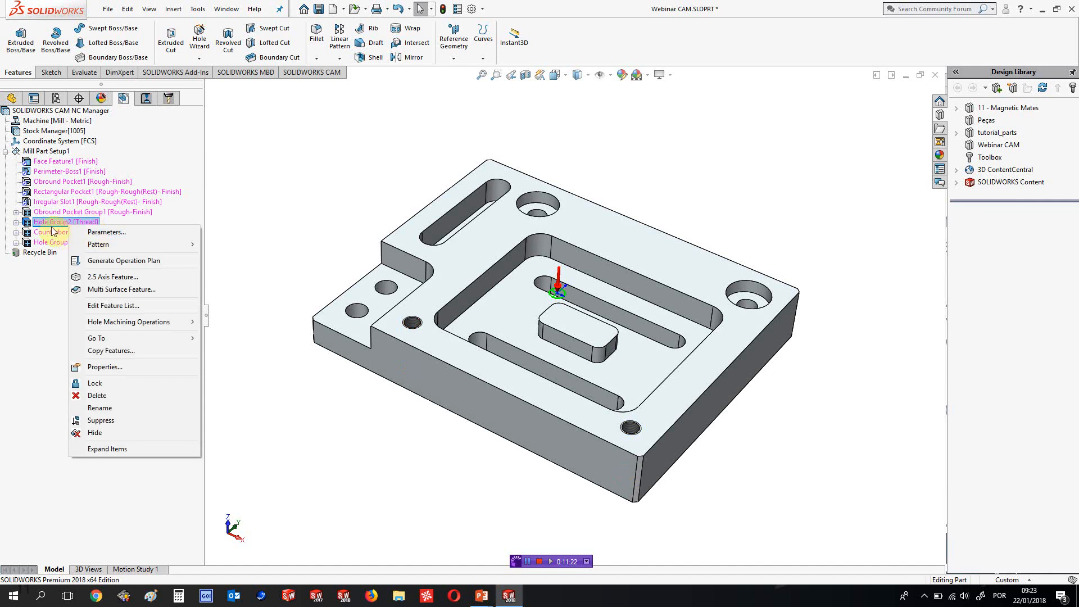
left_click(108, 238)
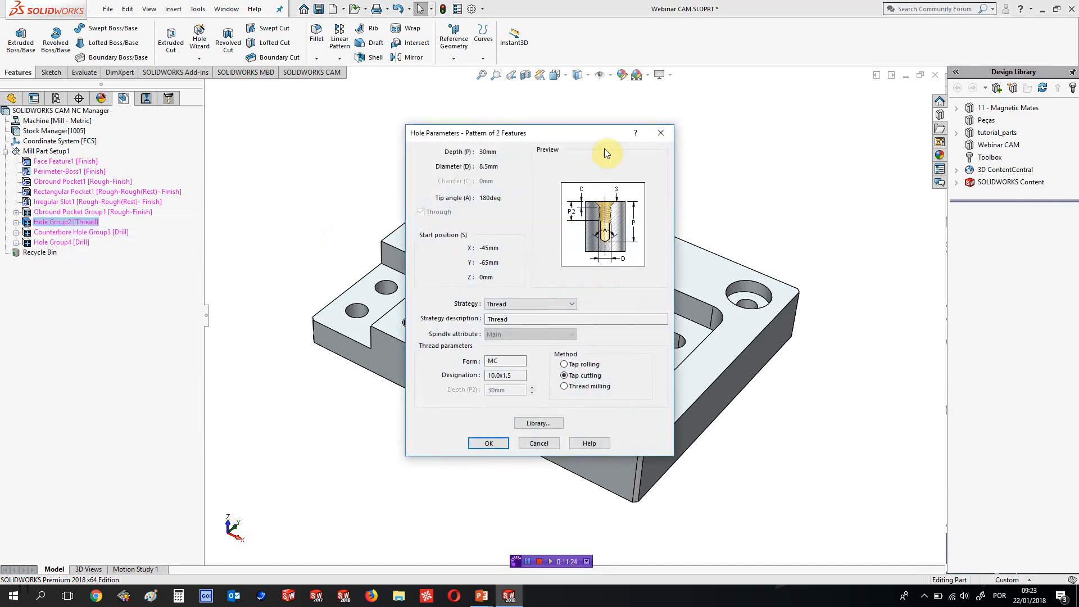
left_click_drag(606, 136, 308, 77)
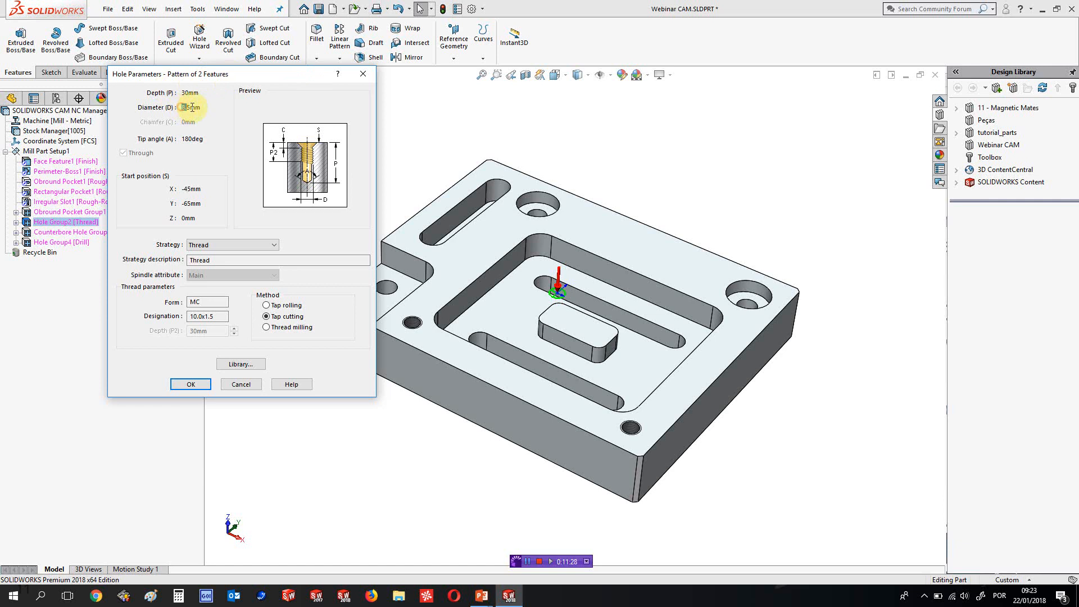
left_click_drag(191, 106, 185, 93)
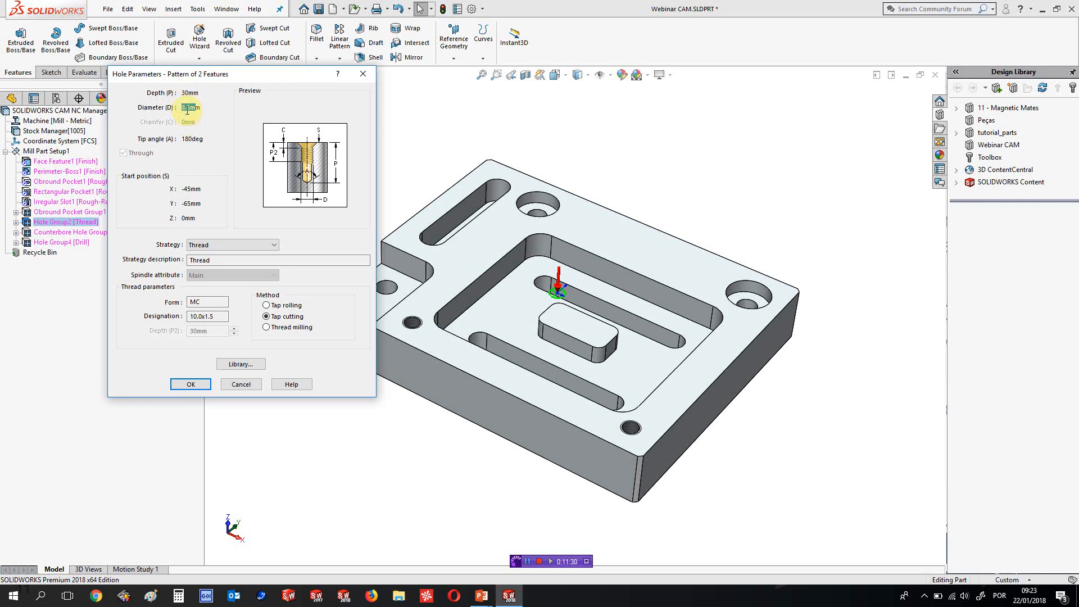
left_click_drag(227, 316, 188, 317)
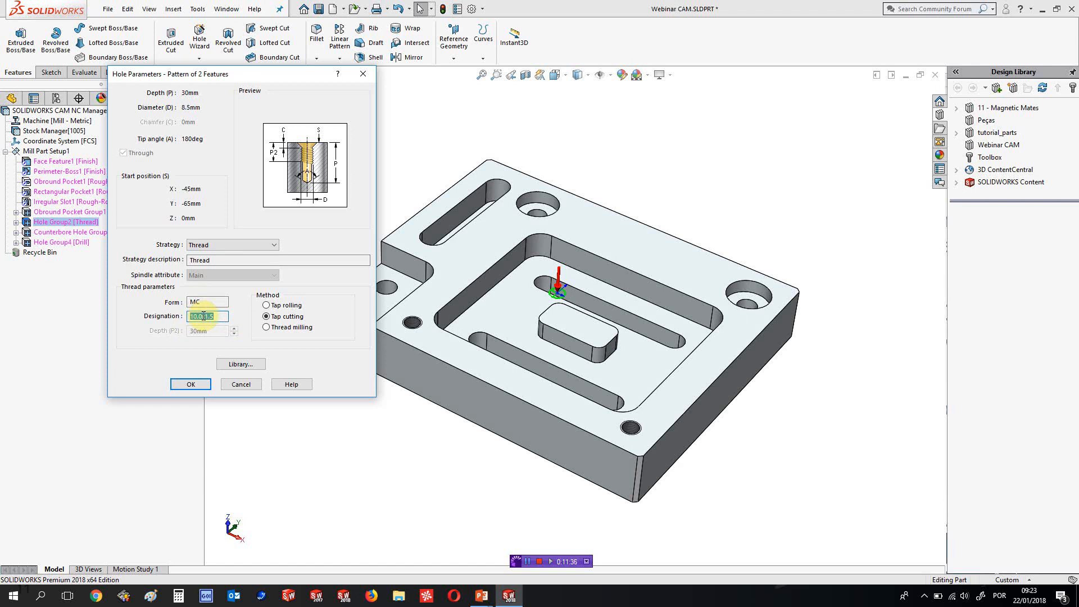
Review the operations the technology database assigns to Hole Group2's Thread strategy, and close the hole parameters without edits
left_click(217, 245)
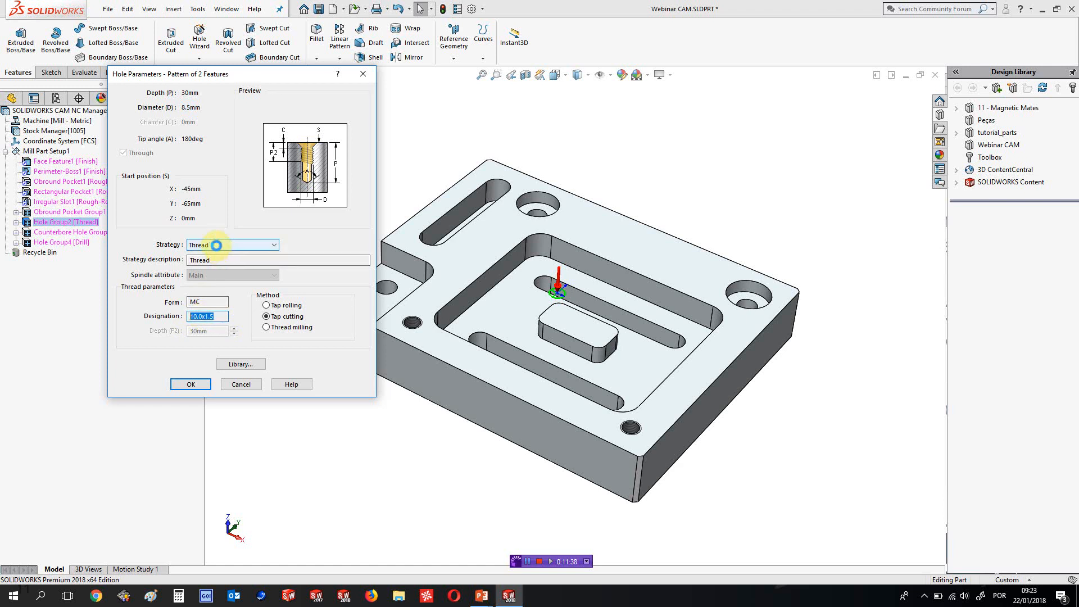
mouse_move(217, 245)
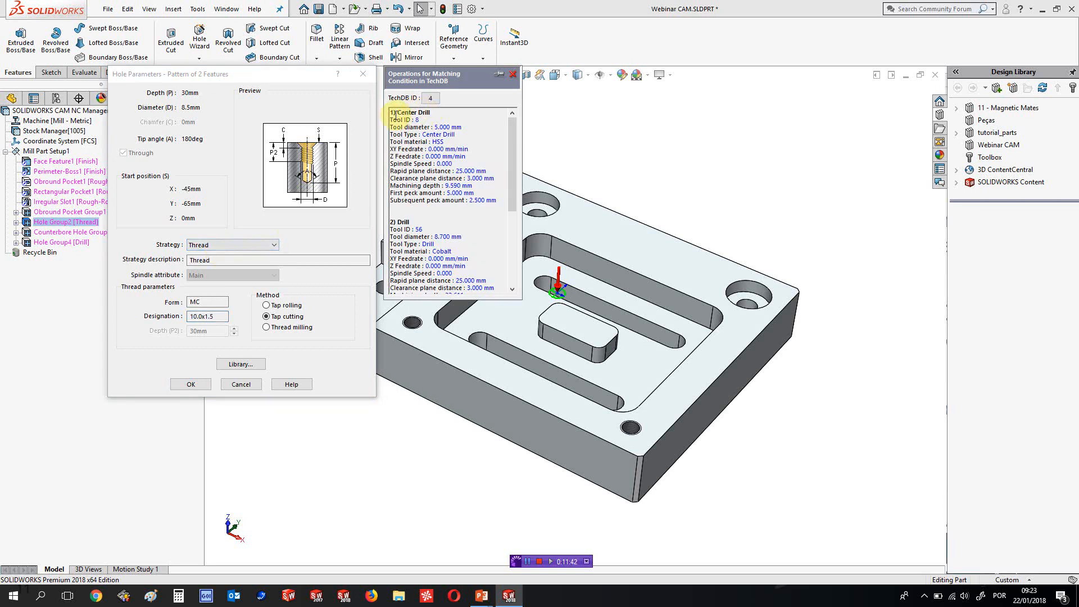
left_click_drag(514, 132, 510, 226)
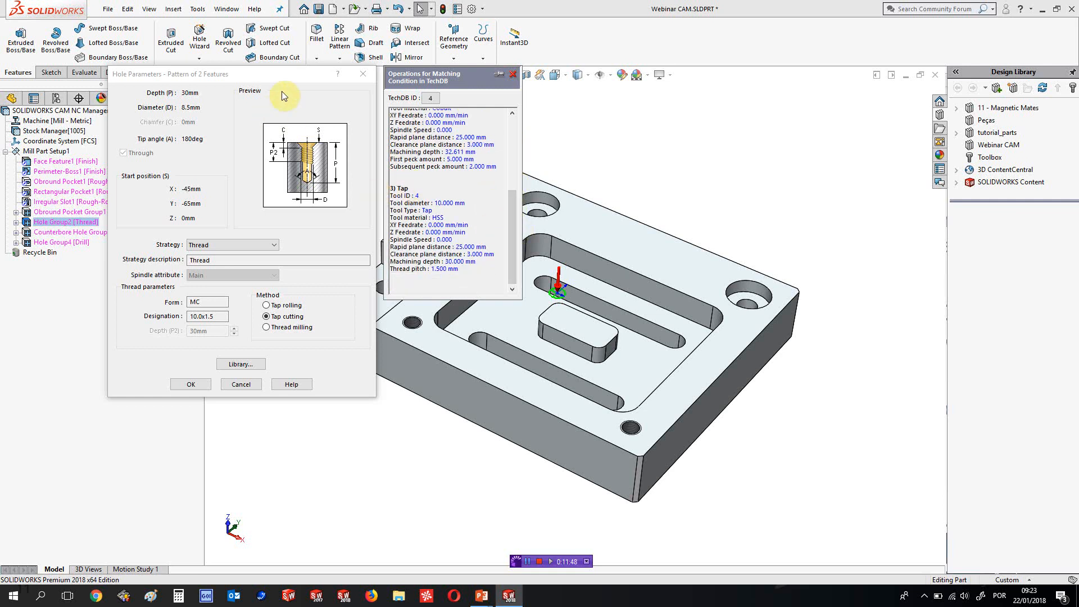
left_click(363, 74)
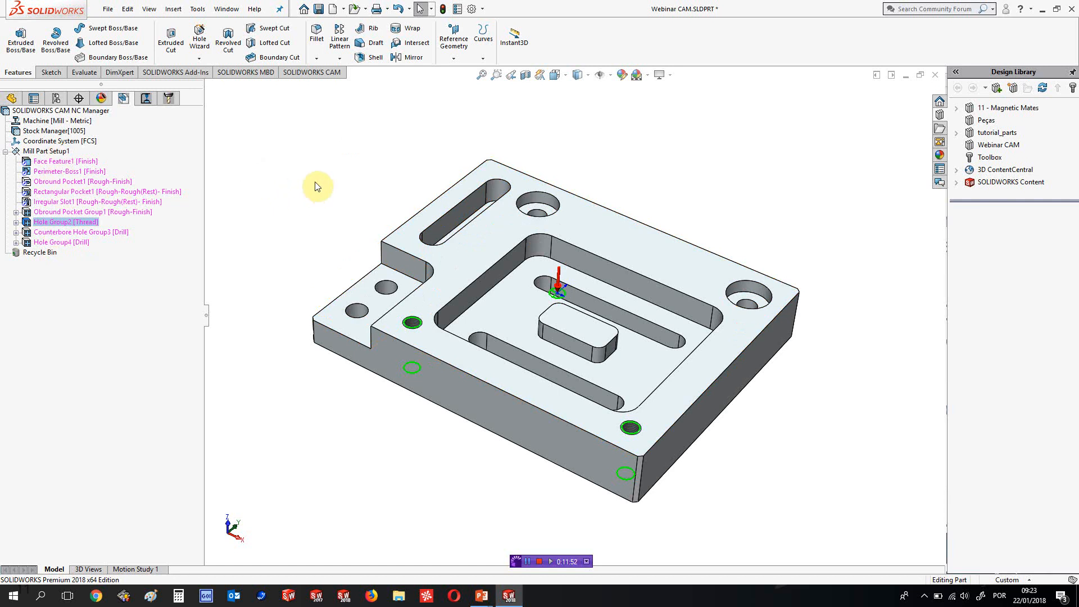
Generate the operation plan for Mill Part Setup1
left_click(308, 73)
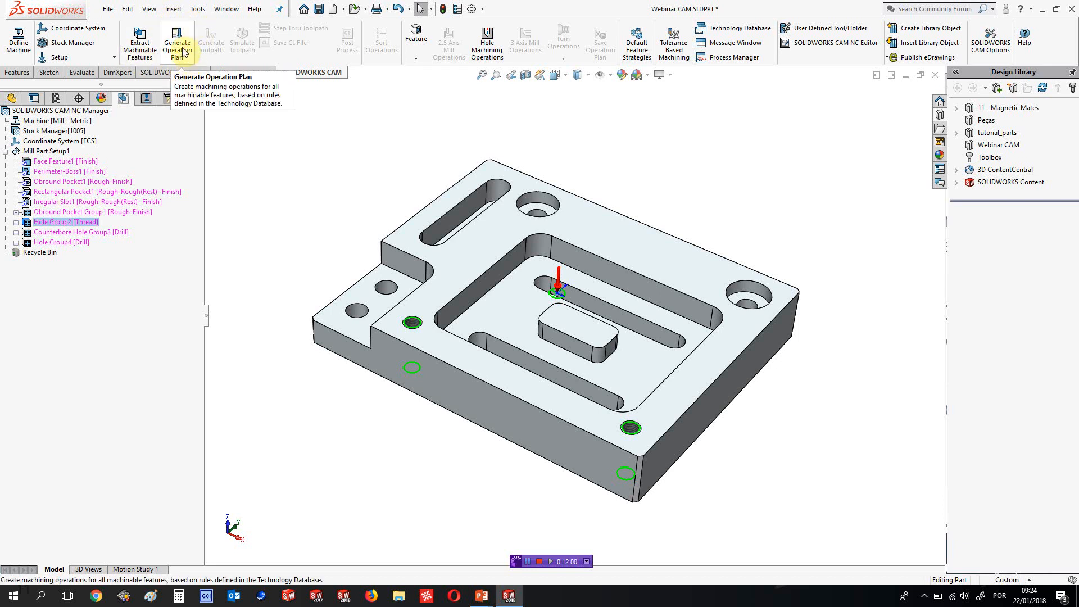
left_click(44, 151)
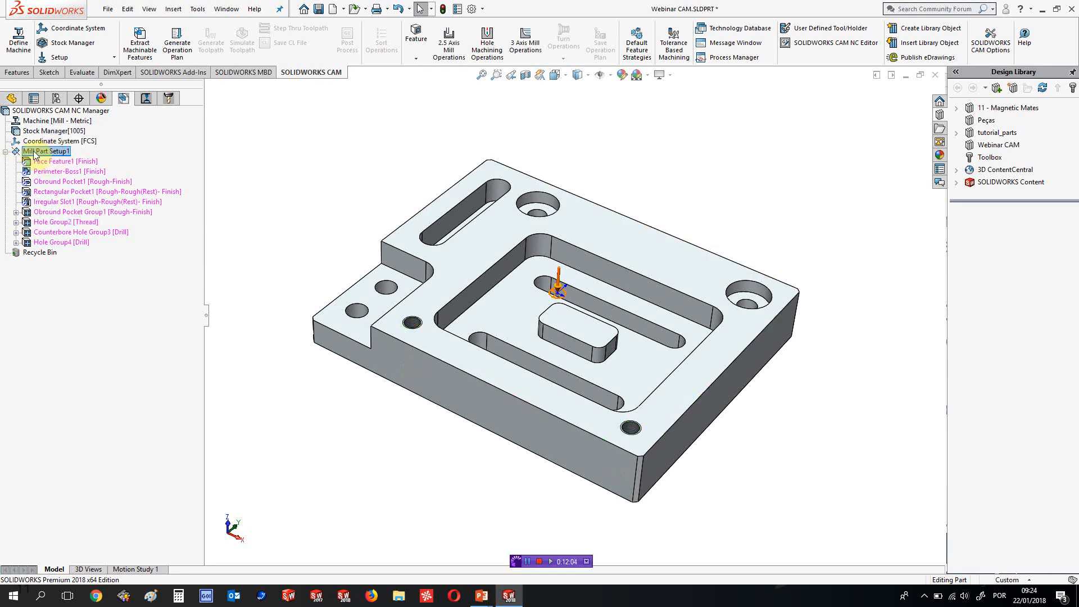
left_click(184, 43)
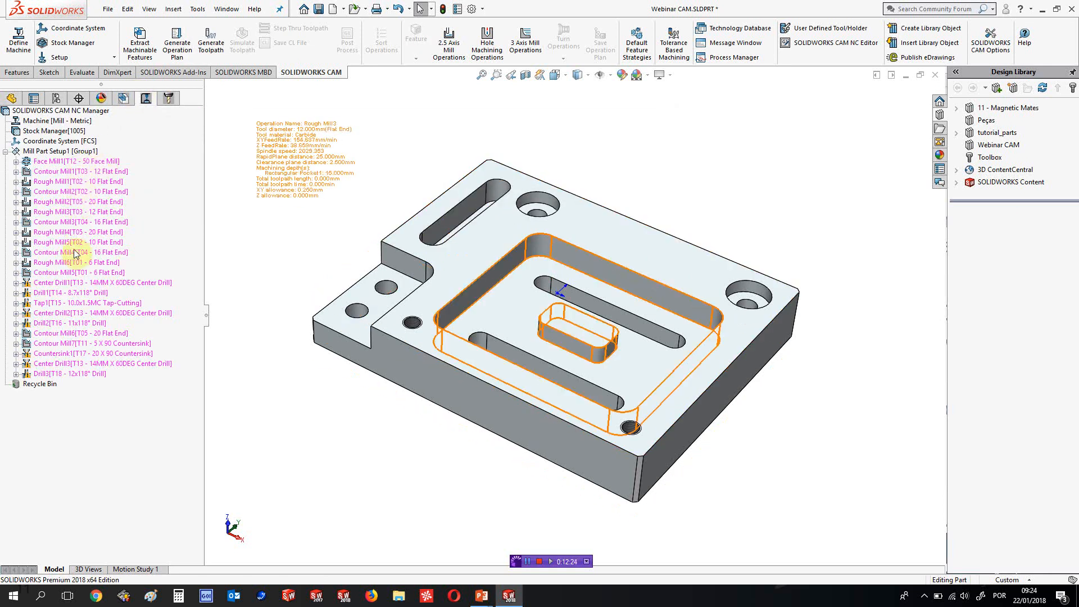
Compare the machinable features of Mill Part Setup1 with the operations generated from them
left_click(124, 100)
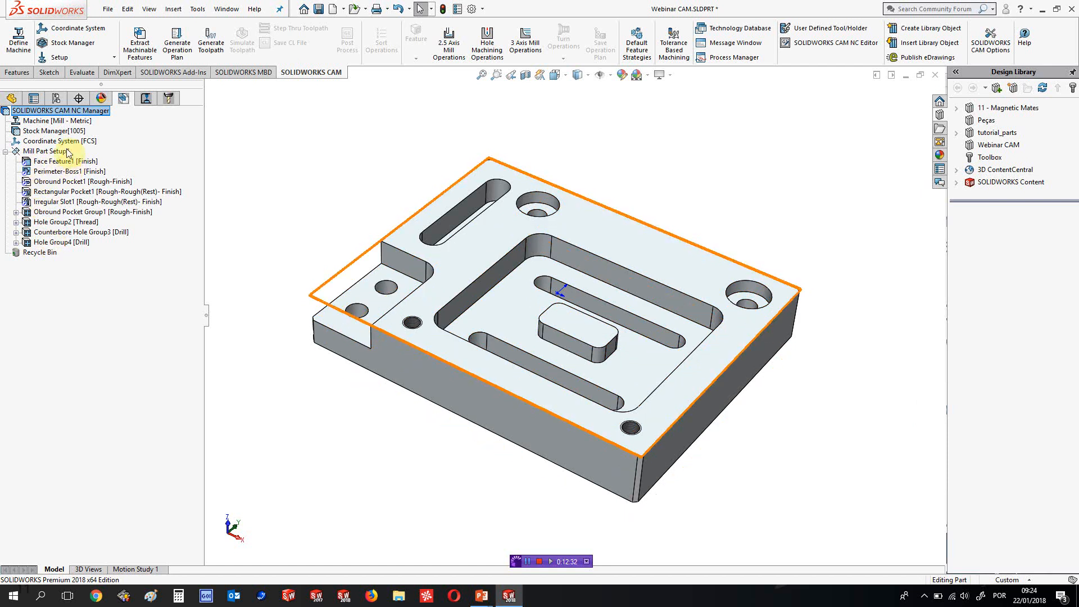
left_click(146, 98)
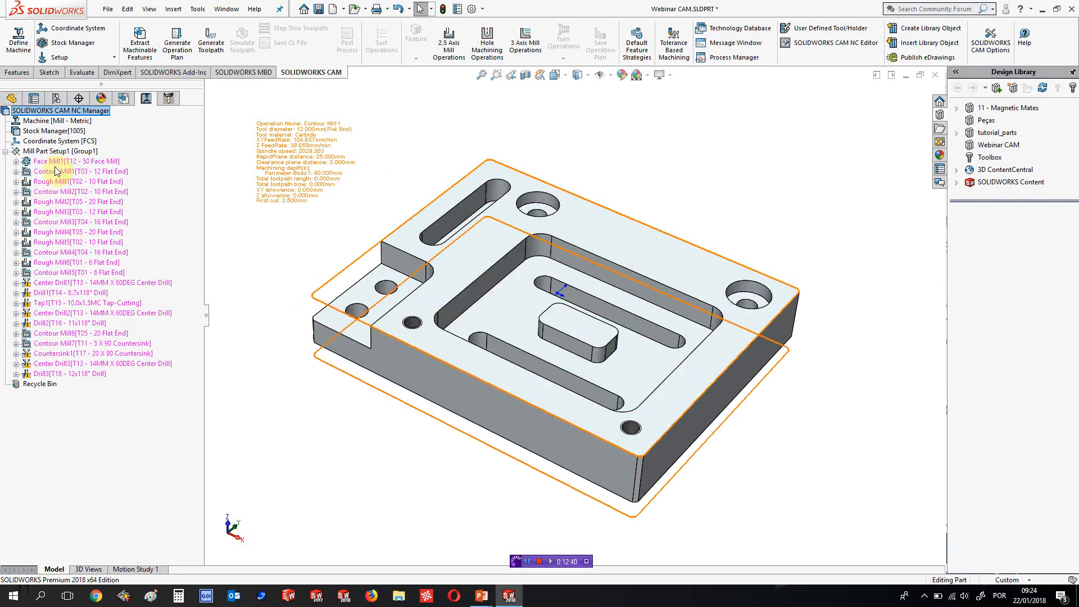
left_click(123, 98)
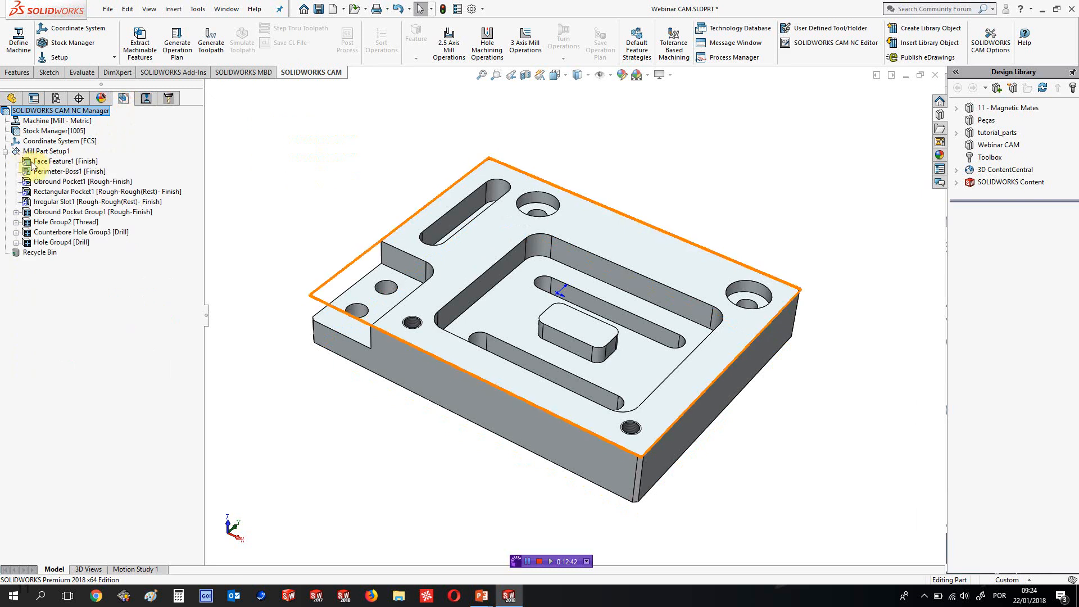
left_click(146, 99)
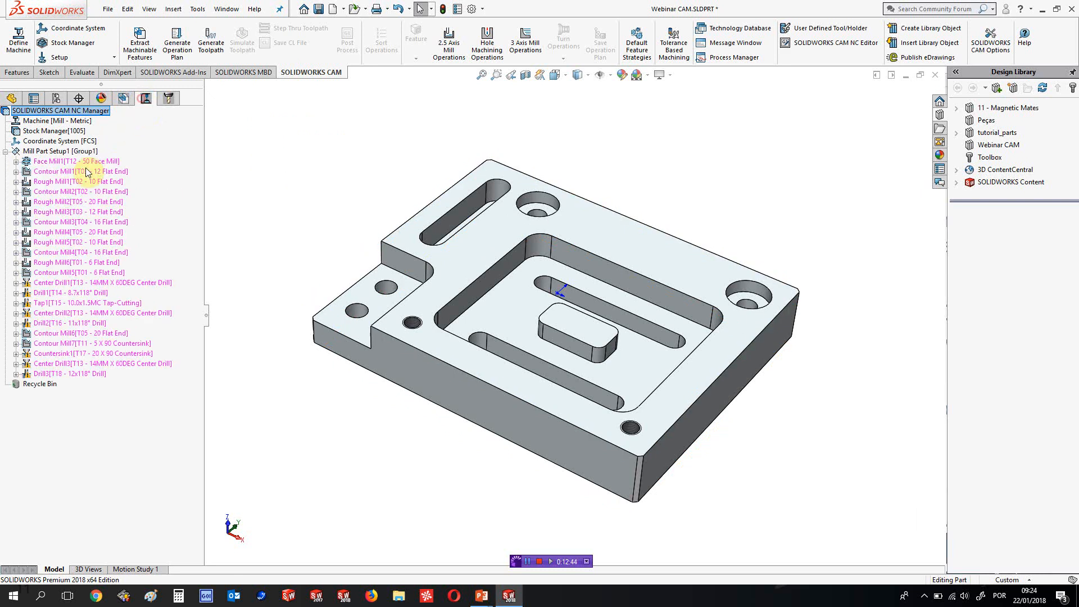
Expand Face Mill1 and Contour Mill1 to check which feature each operation machines, and collapse both again
left_click(16, 163)
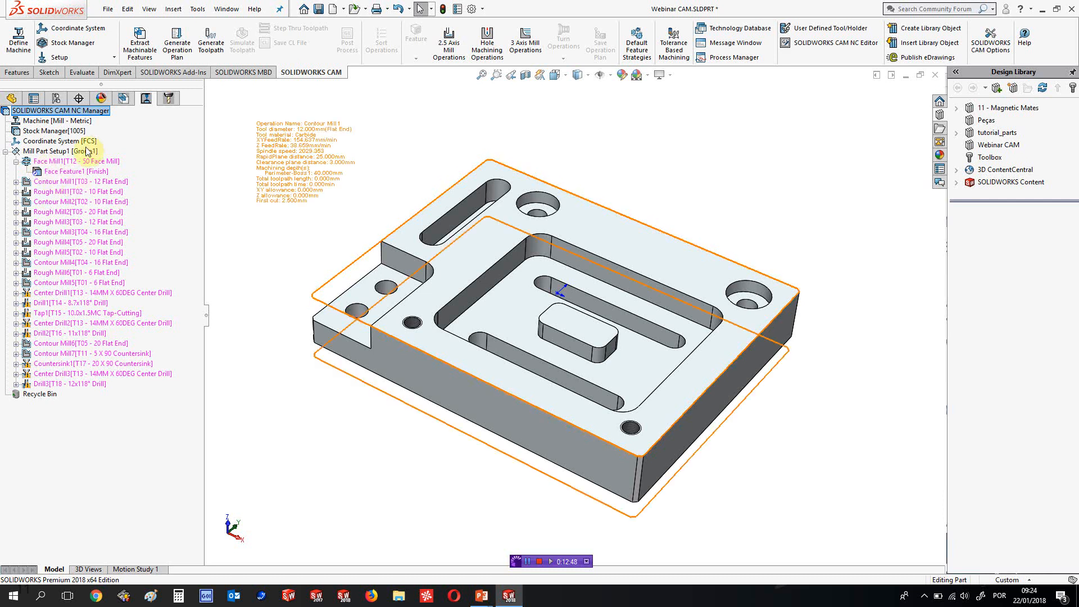
left_click(124, 98)
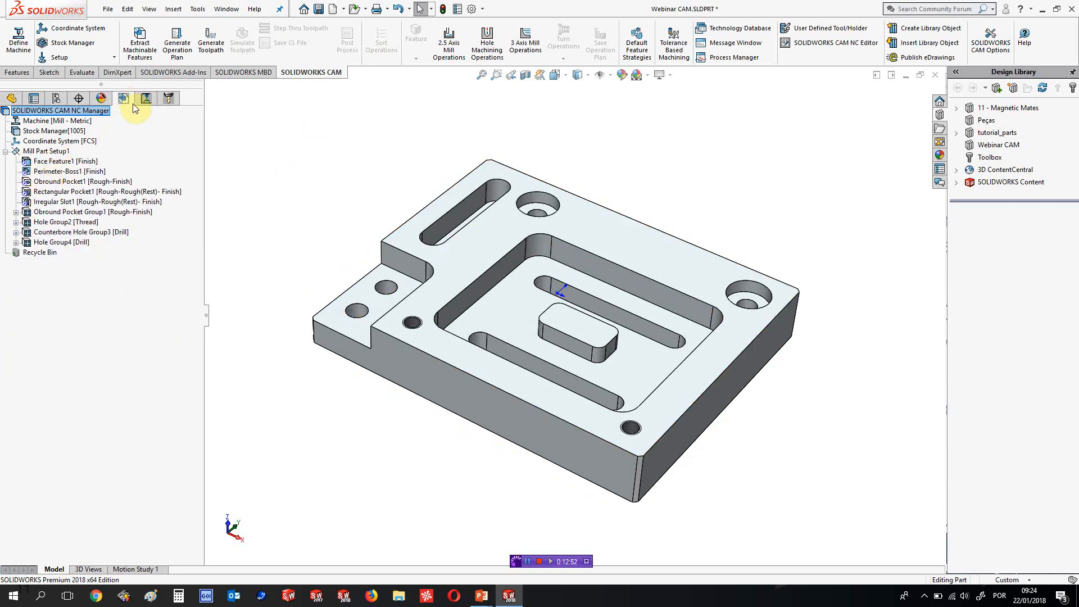
left_click(146, 98)
left_click(15, 182)
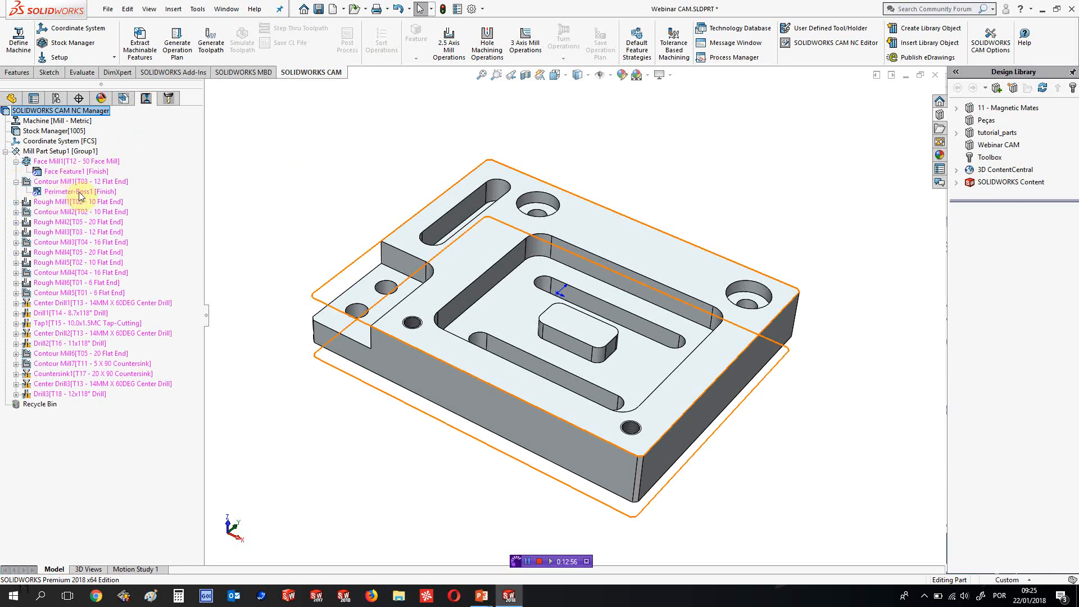
left_click(62, 192)
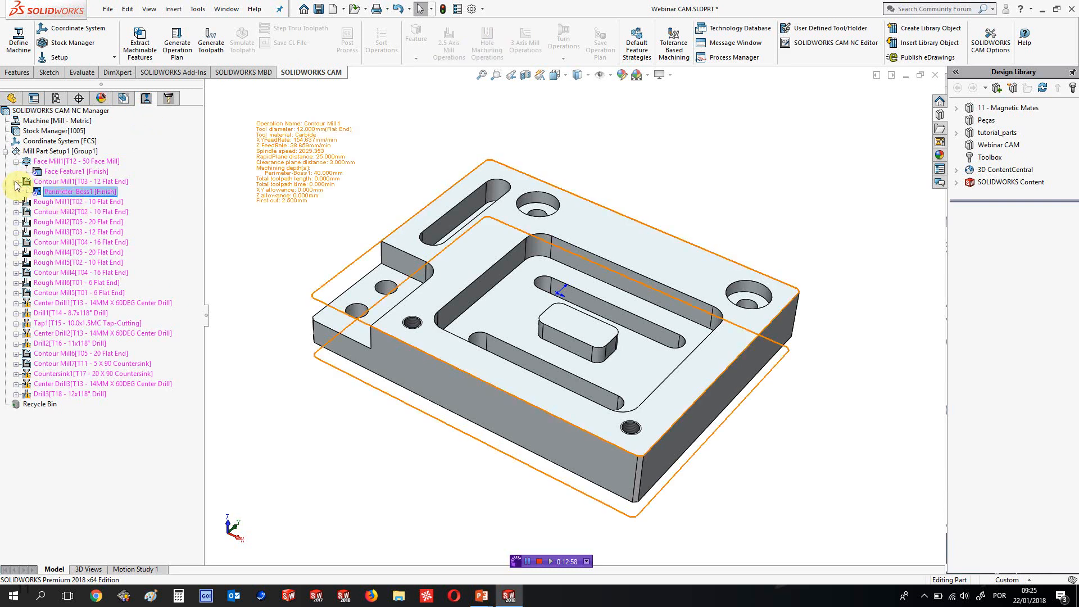
left_click(15, 161)
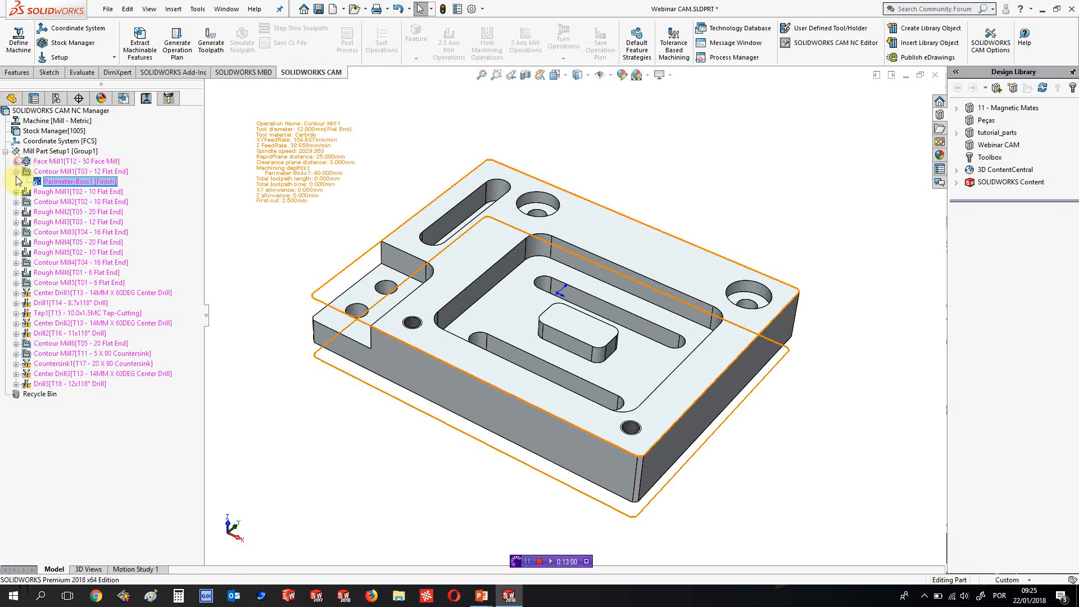
left_click(16, 172)
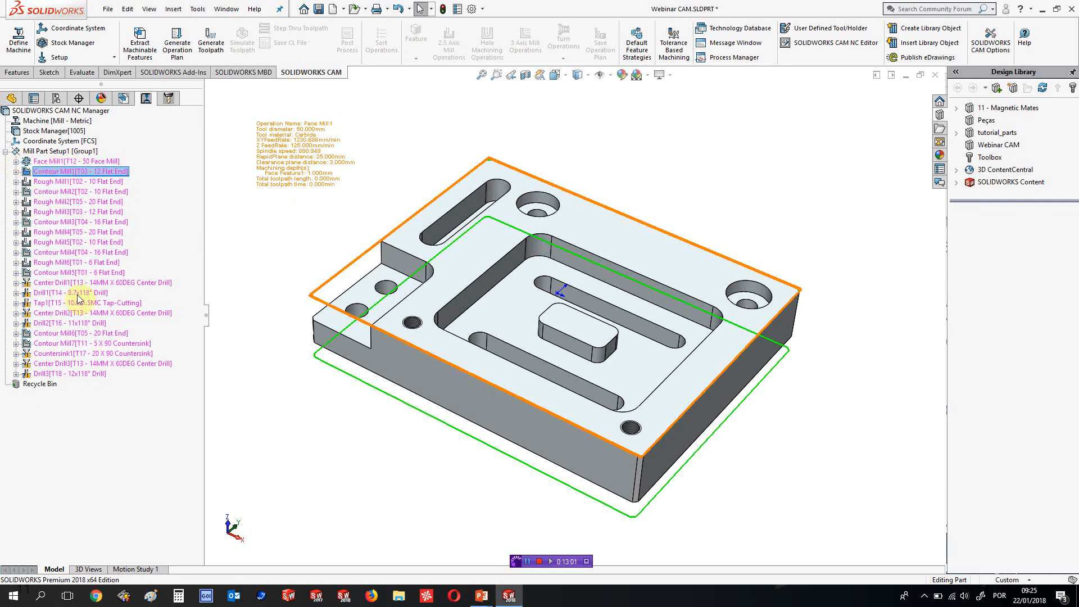
Recheck the feature list, return to the operation tree and generate toolpaths for all operations in Mill Part Setup1
left_click(123, 100)
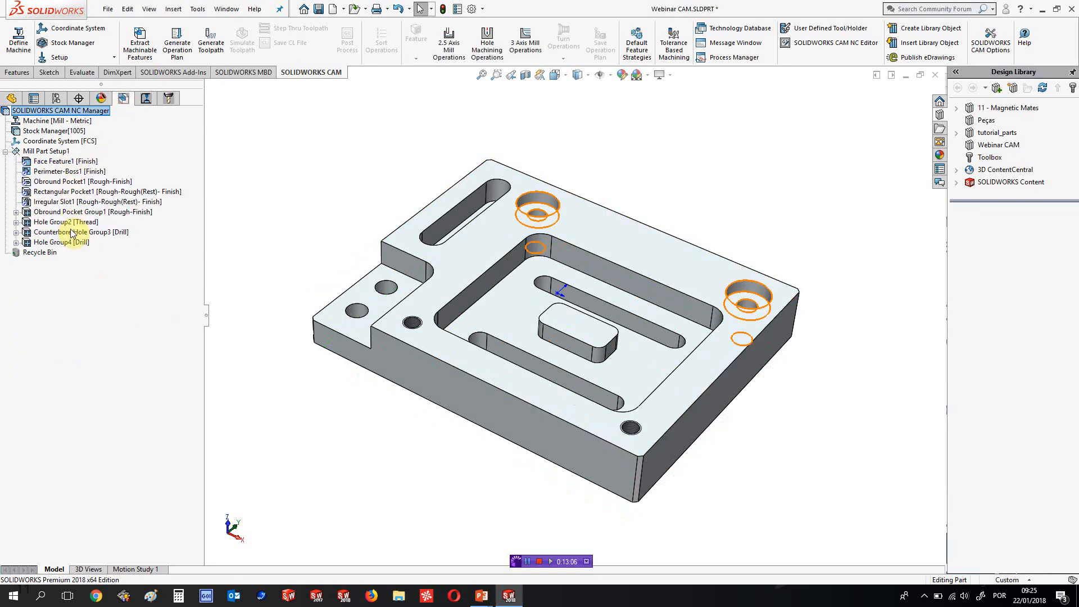
left_click(146, 99)
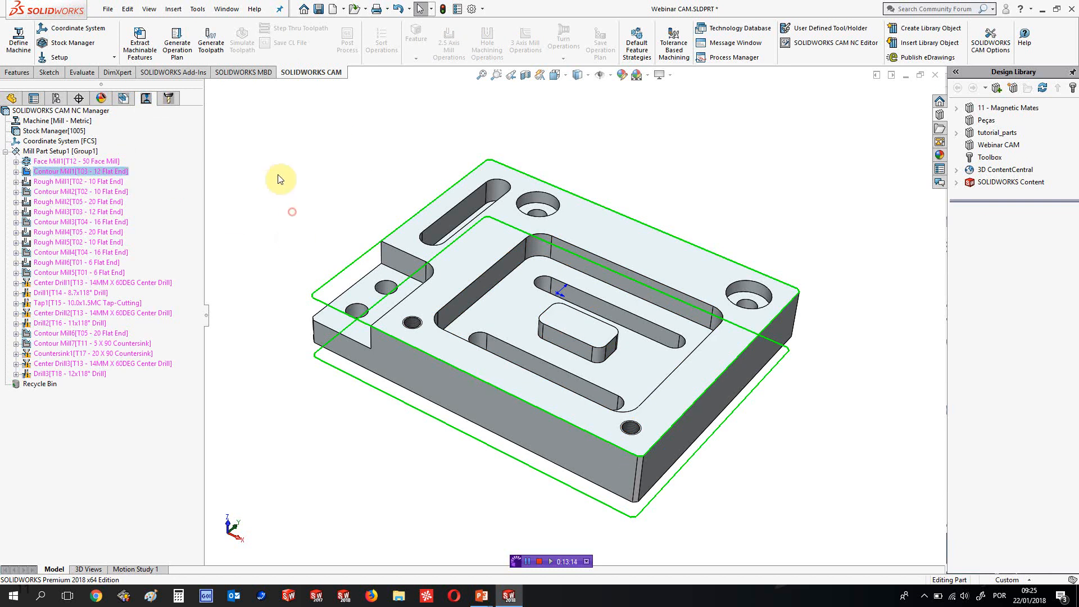
left_click(215, 42)
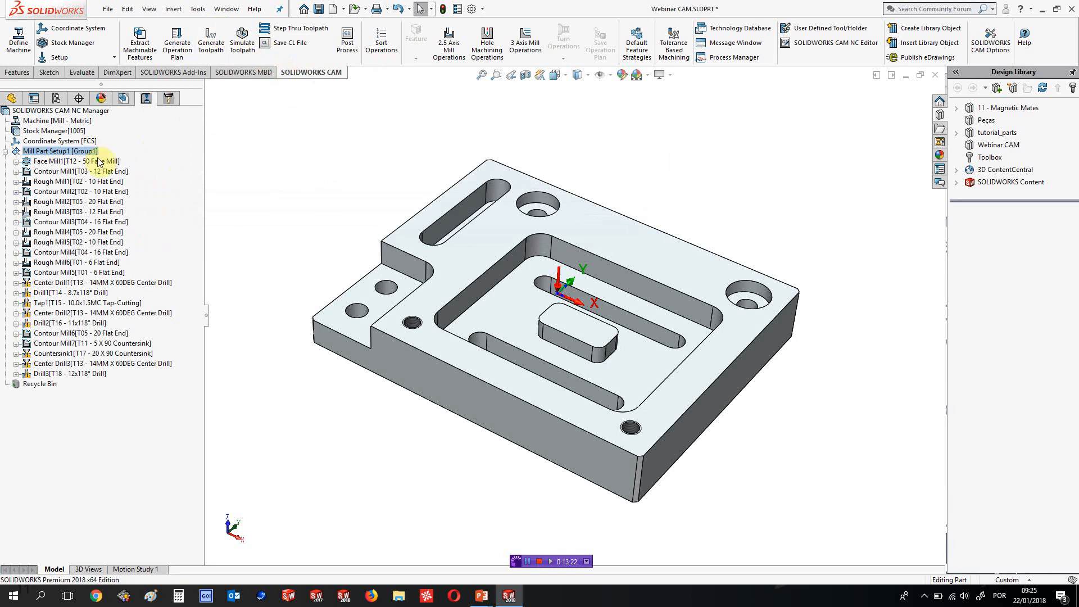
Start Step Through Toolpath for Mill Part Setup1 and review Face Mill1's toolpath, machining time and path length
left_click(269, 33)
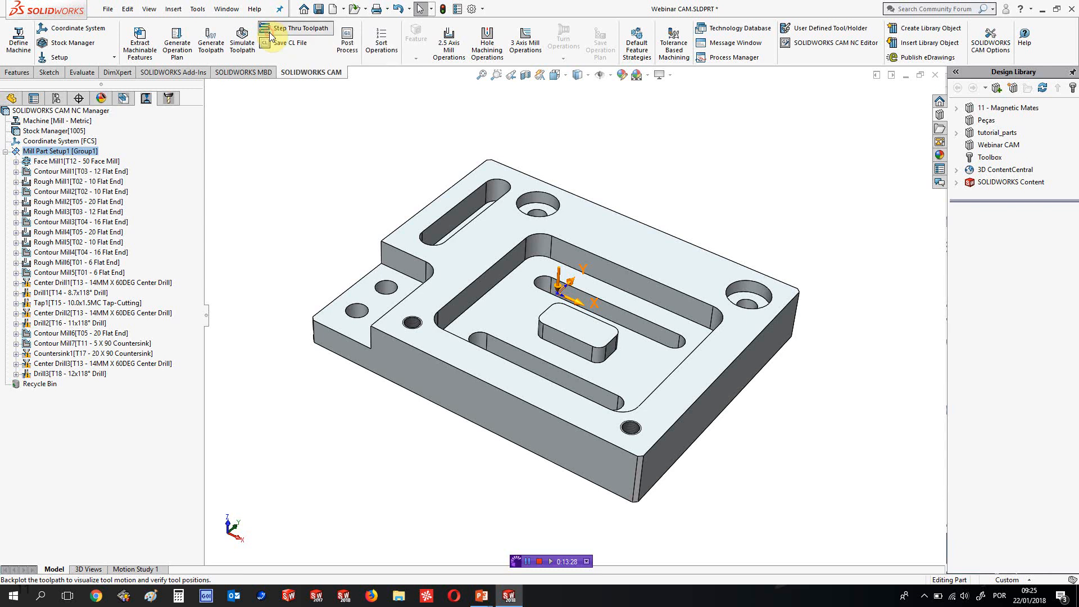
mouse_move(320, 188)
middle_mouse_down()
mouse_move(329, 152)
mouse_move(310, 183)
mouse_move(318, 201)
middle_mouse_up()
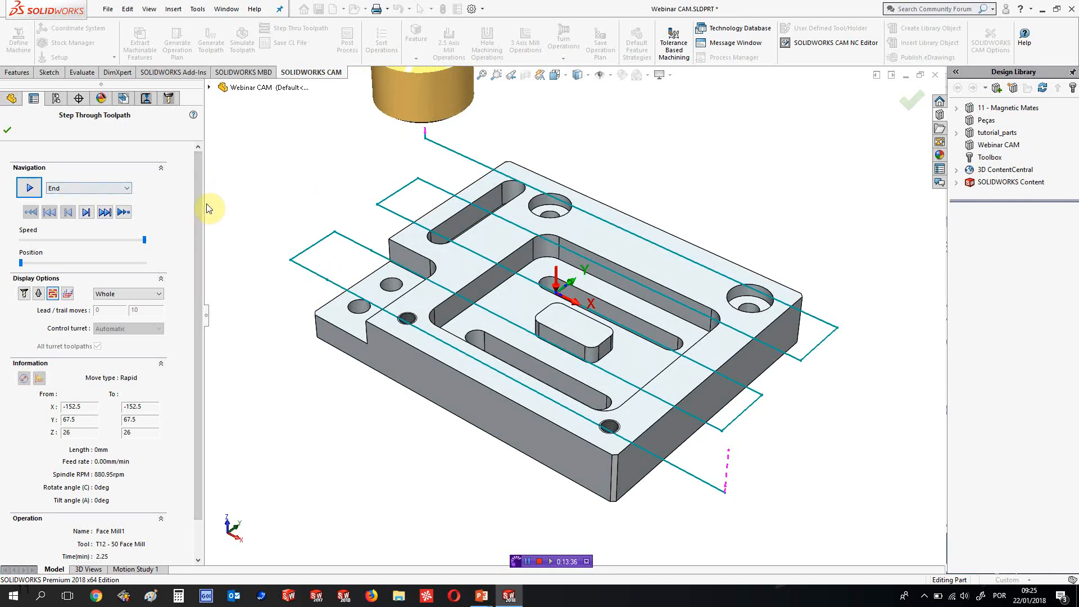
scroll(196, 257, "down", 2)
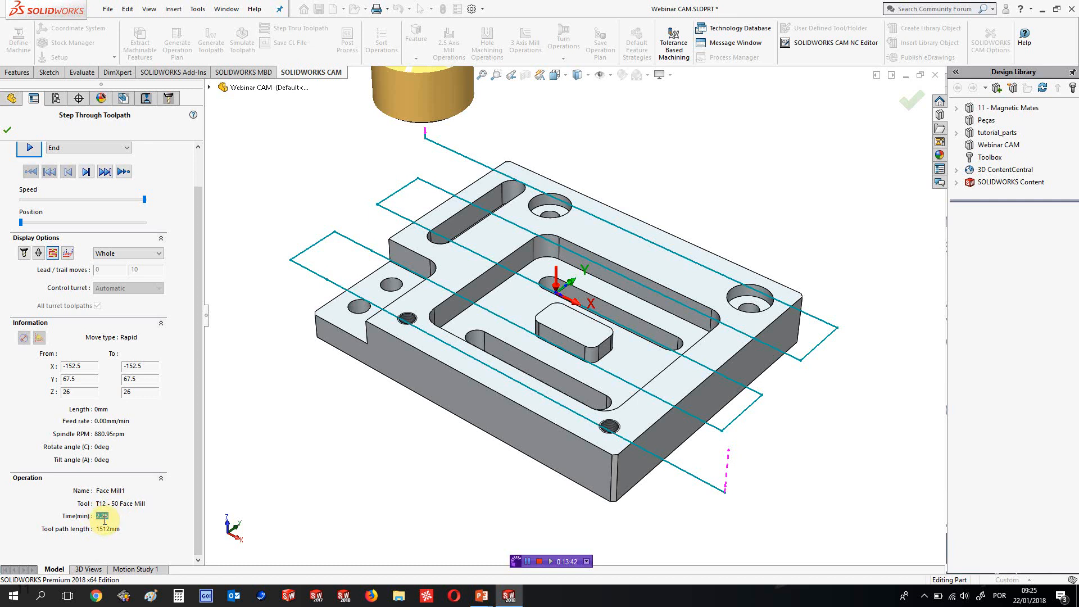
middle_click_drag(294, 366, 297, 360)
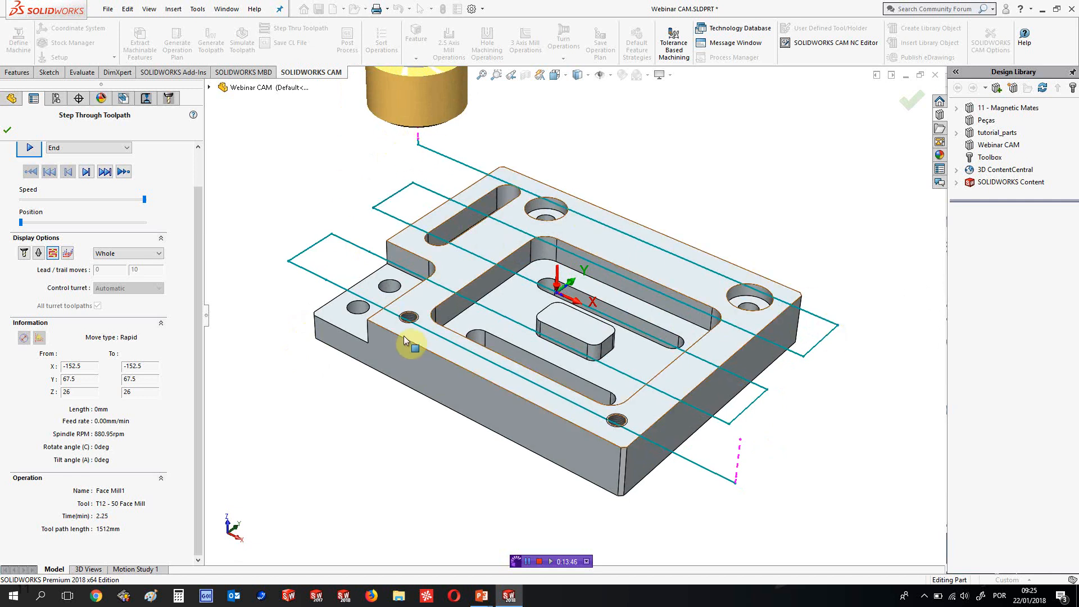
scroll(200, 156, "up", 2)
Advance the face mill move by move through the Face Mill1 toolpath
left_click(87, 211)
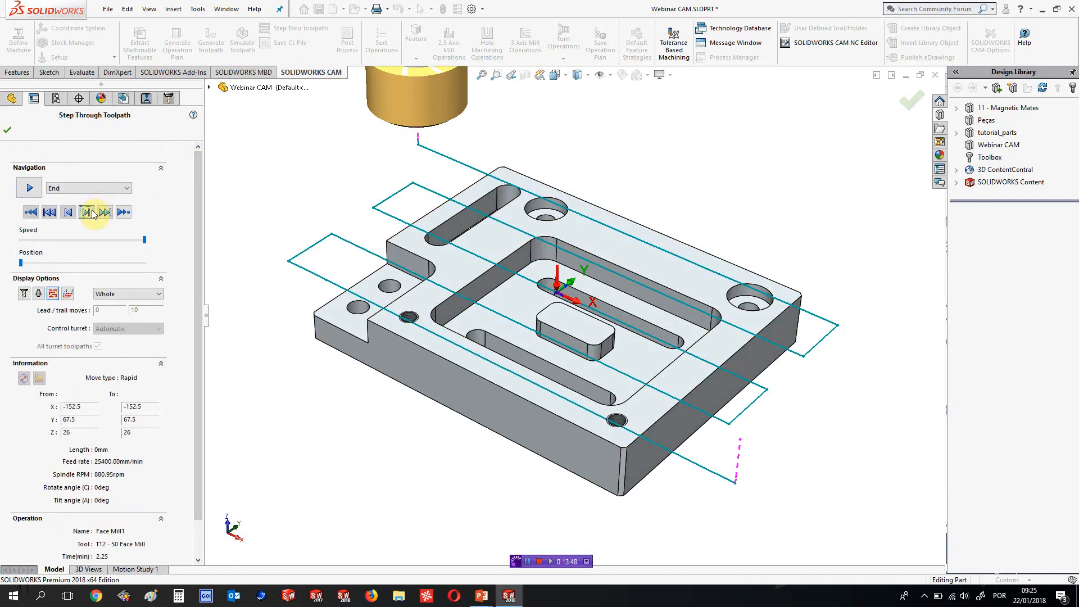
left_click(87, 211)
left_click(87, 212)
left_click(87, 212)
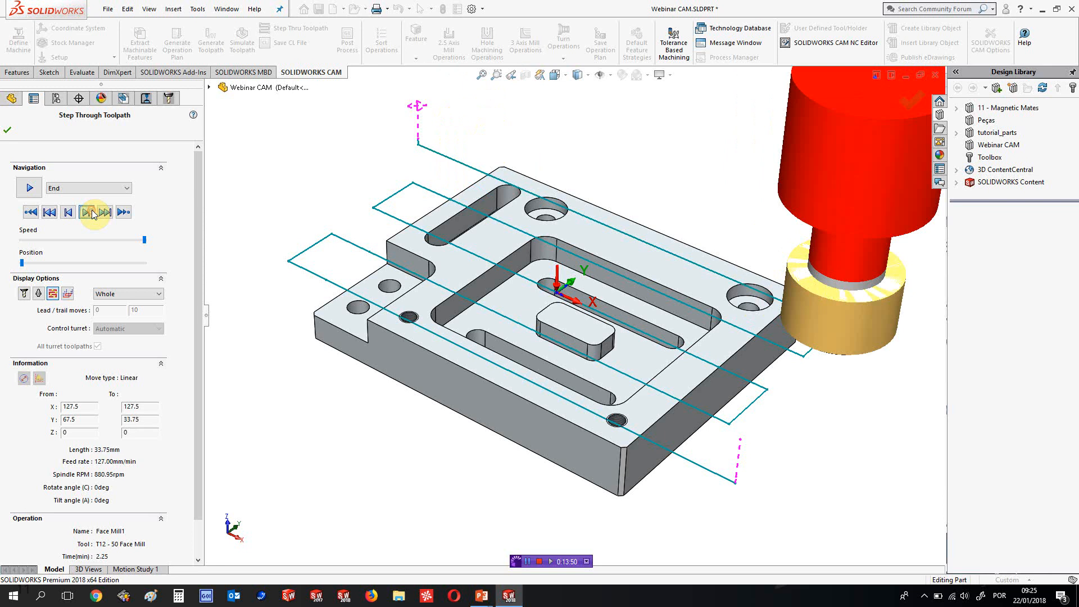
left_click(89, 212)
left_click(89, 212)
left_click(89, 212)
left_click(89, 212)
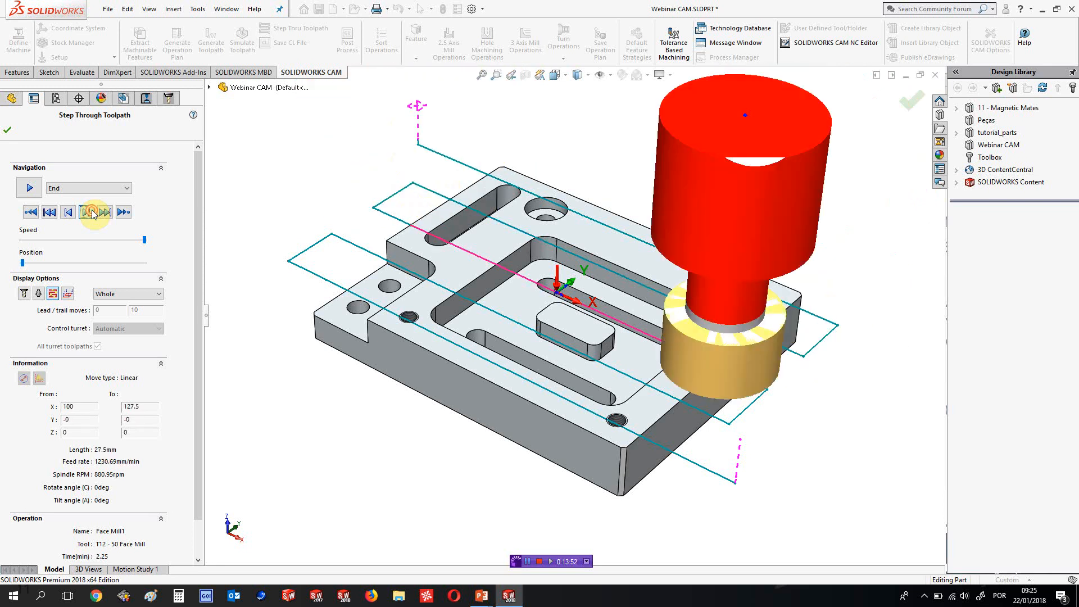
left_click(91, 211)
Reduce the toolpath playback speed to about the middle, advance Face Mill1 a few more moves and close the toolpath preview
left_click(81, 241)
left_click(80, 241)
left_click(80, 241)
left_click(89, 215)
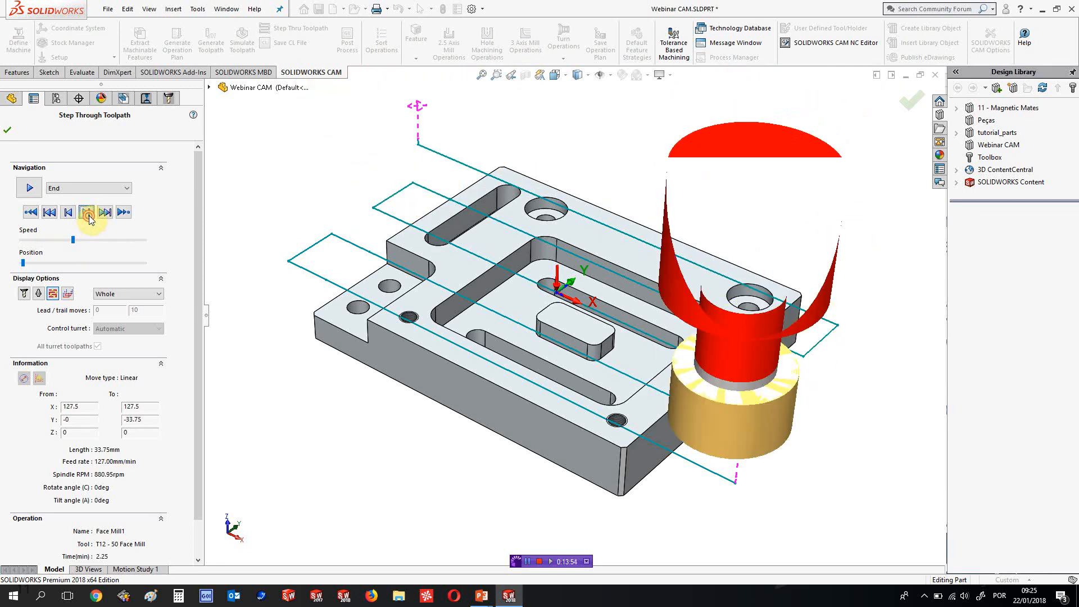
left_click(89, 215)
left_click(88, 214)
left_click(88, 214)
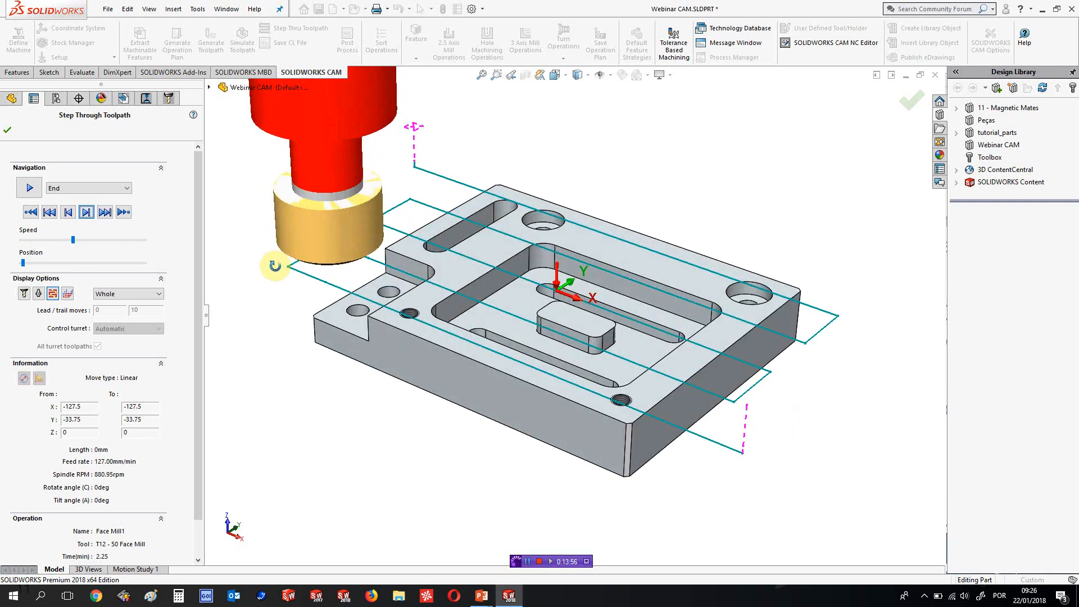
left_click(8, 131)
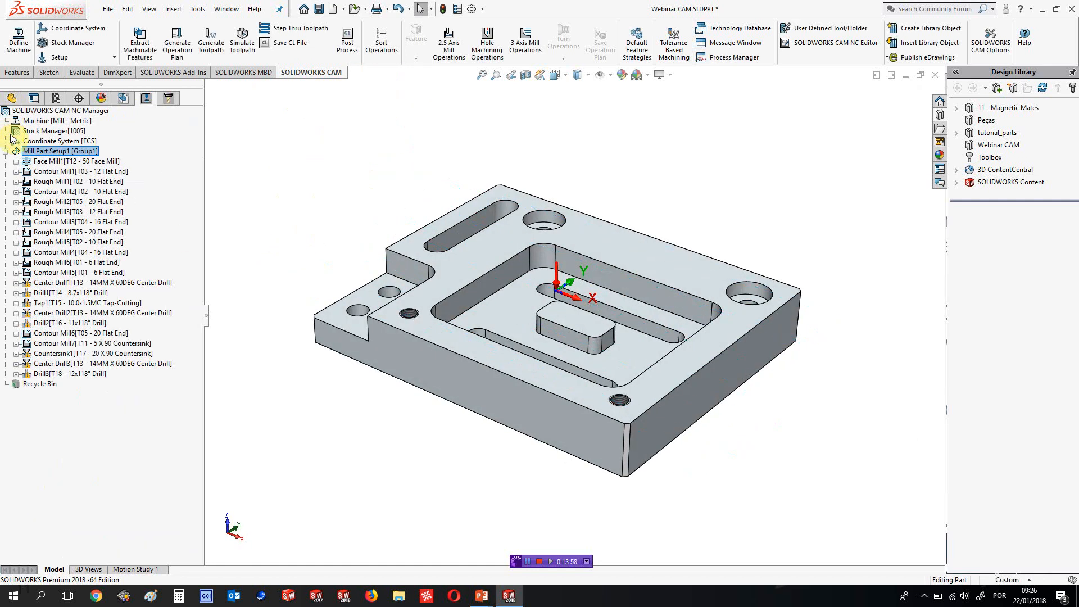
Start the toolpath simulation for all of Mill Part Setup1 and review its collision handling options
right_click(72, 150)
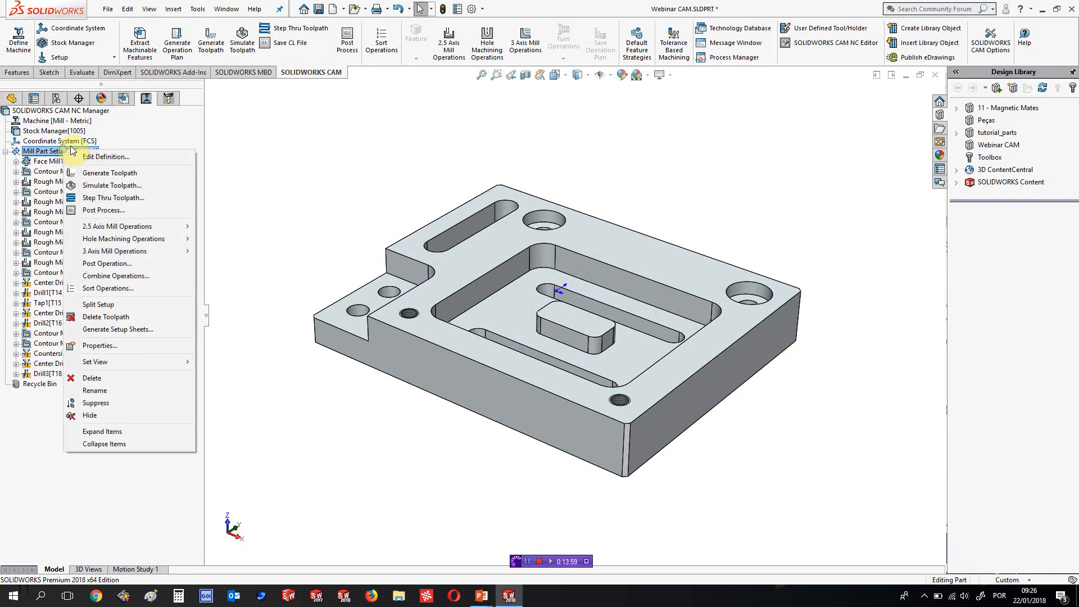
left_click(244, 45)
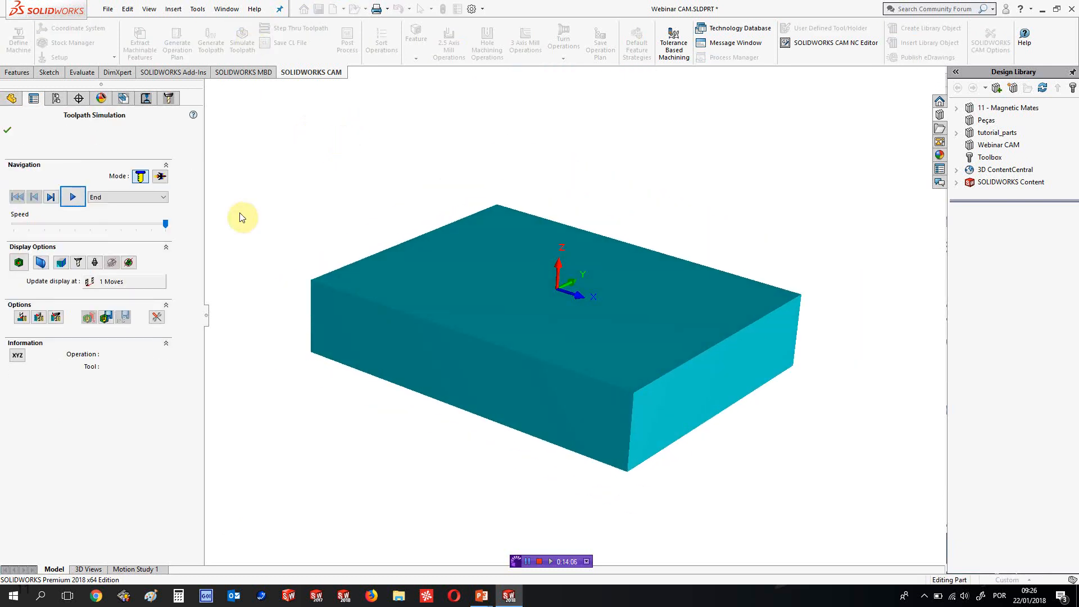
left_click(21, 318)
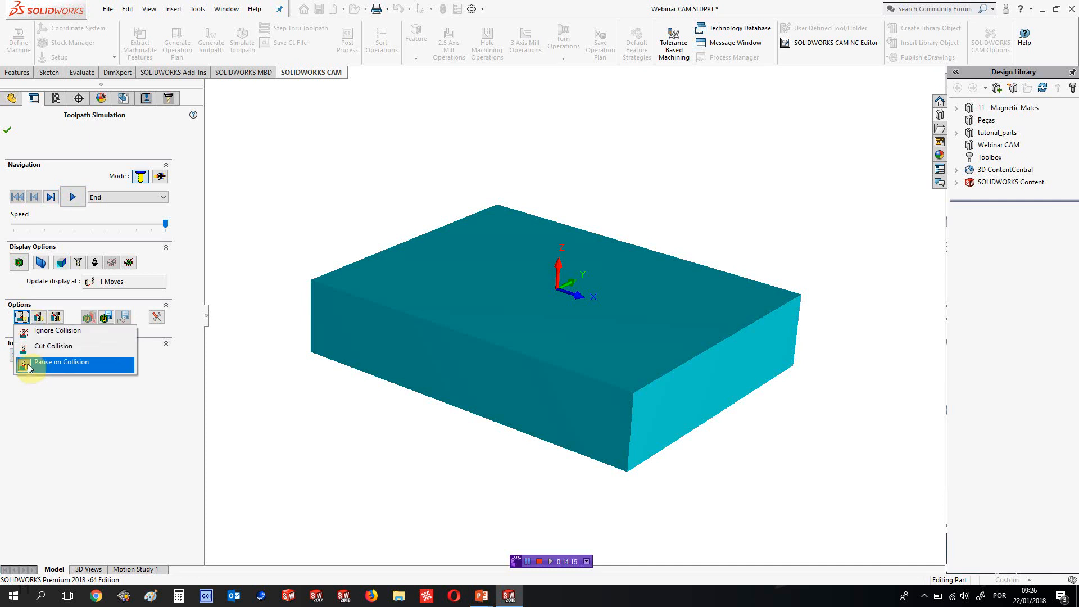
left_click(39, 317)
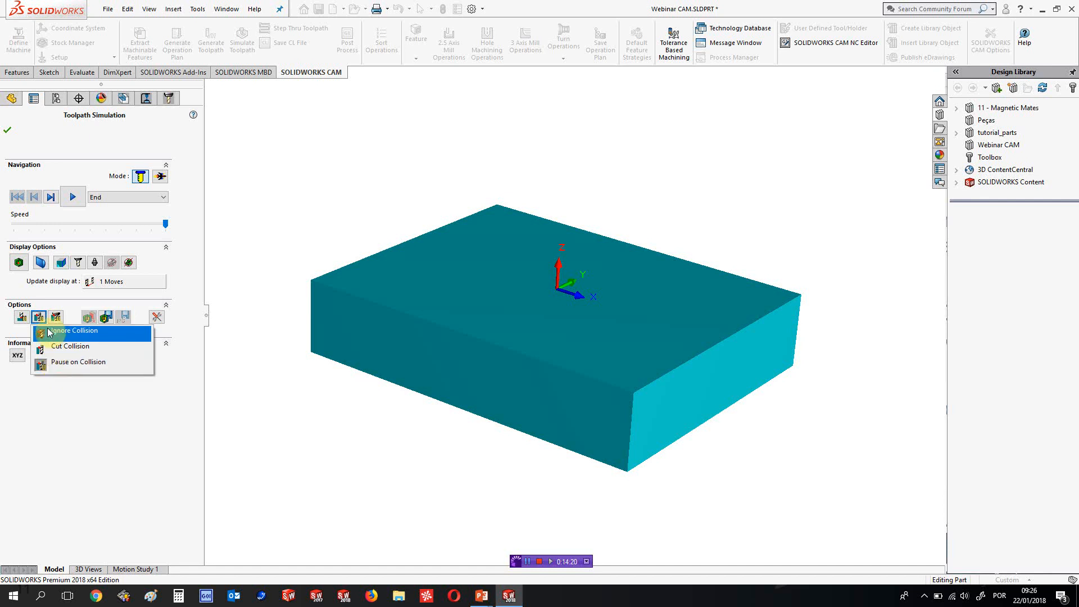
left_click(65, 306)
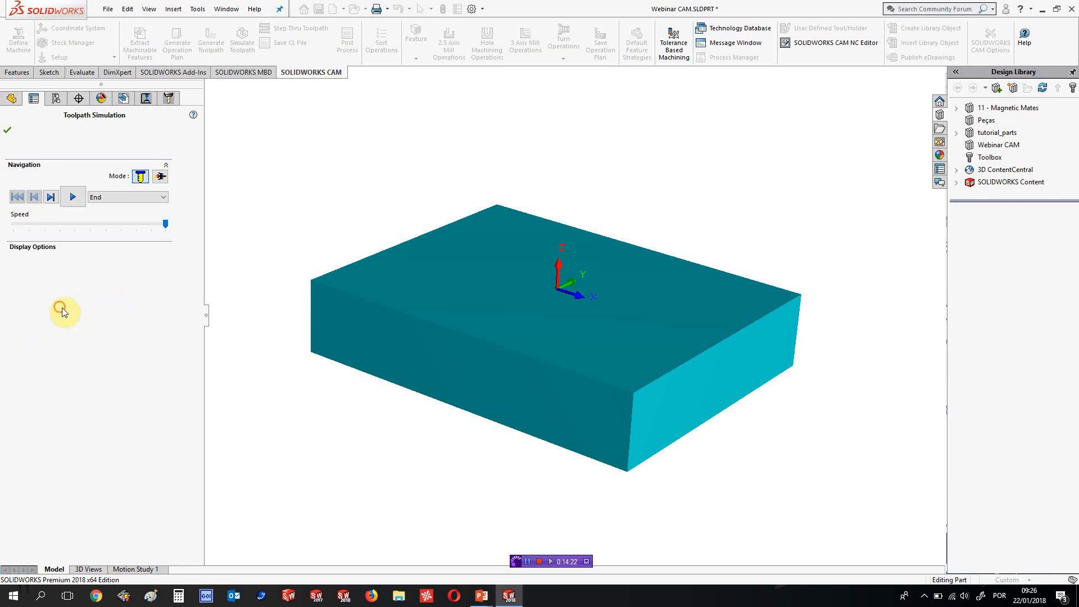
Run the simulation slightly below medium speed through Face Mill1, and raise the speed to about two-thirds during playback
left_click(76, 224)
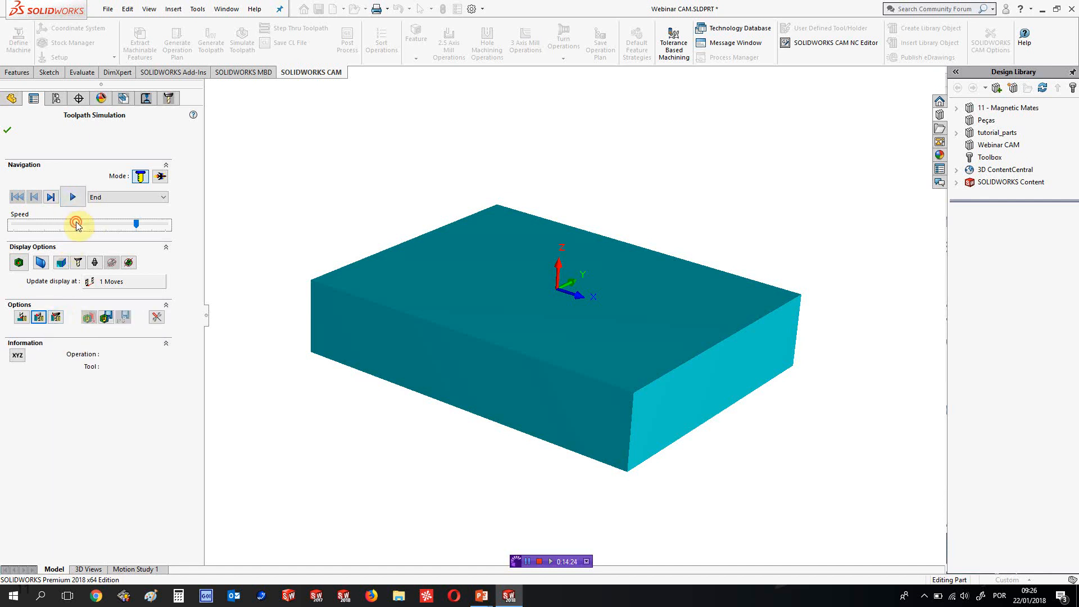
left_click(73, 196)
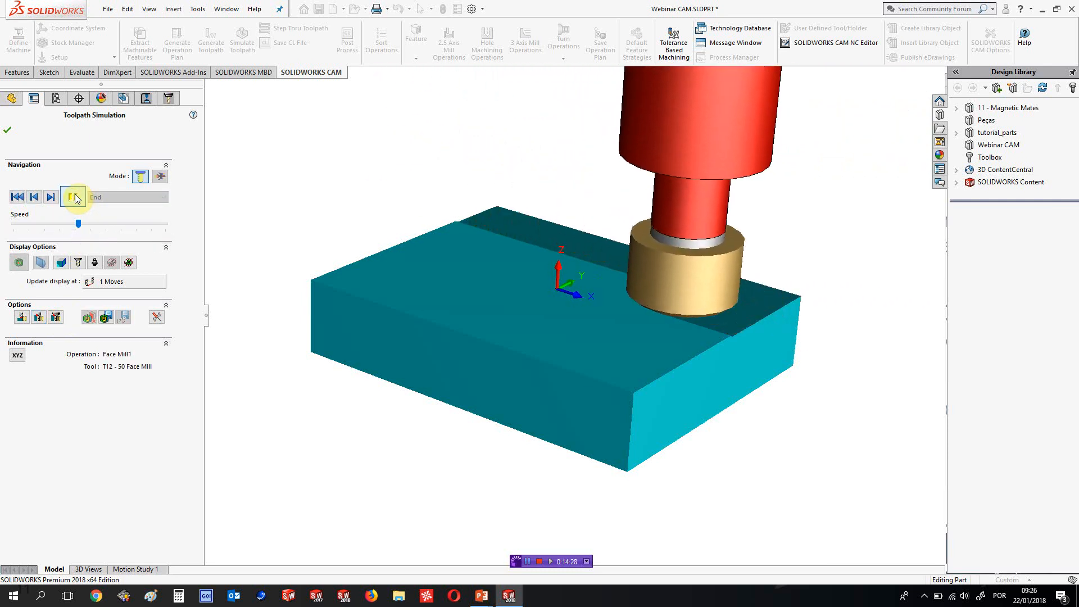
left_click_drag(81, 222, 117, 221)
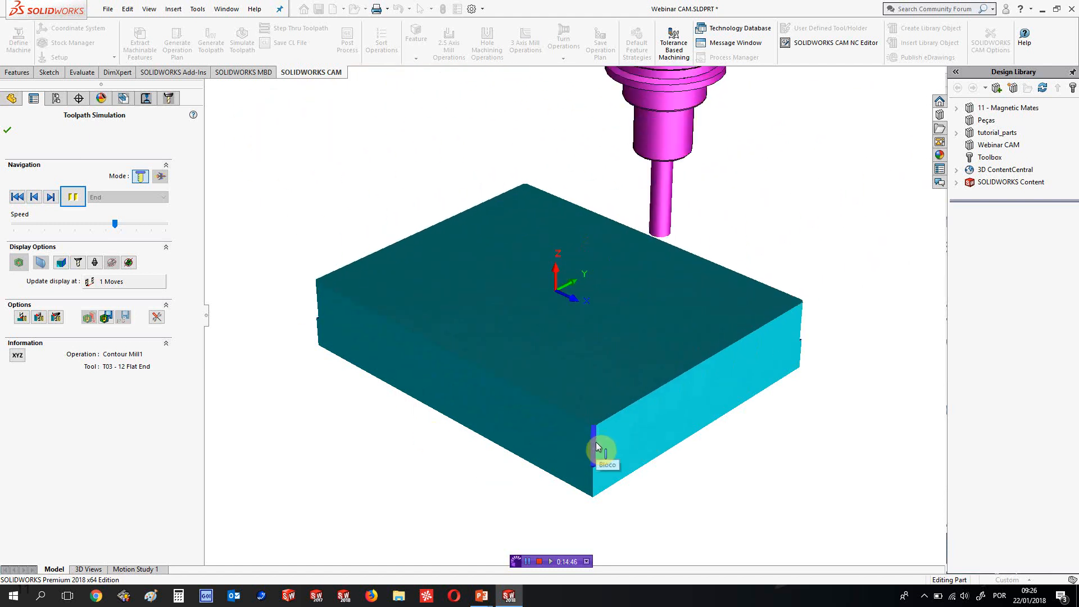
Dismiss the collision warning, inspect Contour Mill1's tool shank against the stock from several angles and close the simulation
left_click_drag(532, 257, 331, 111)
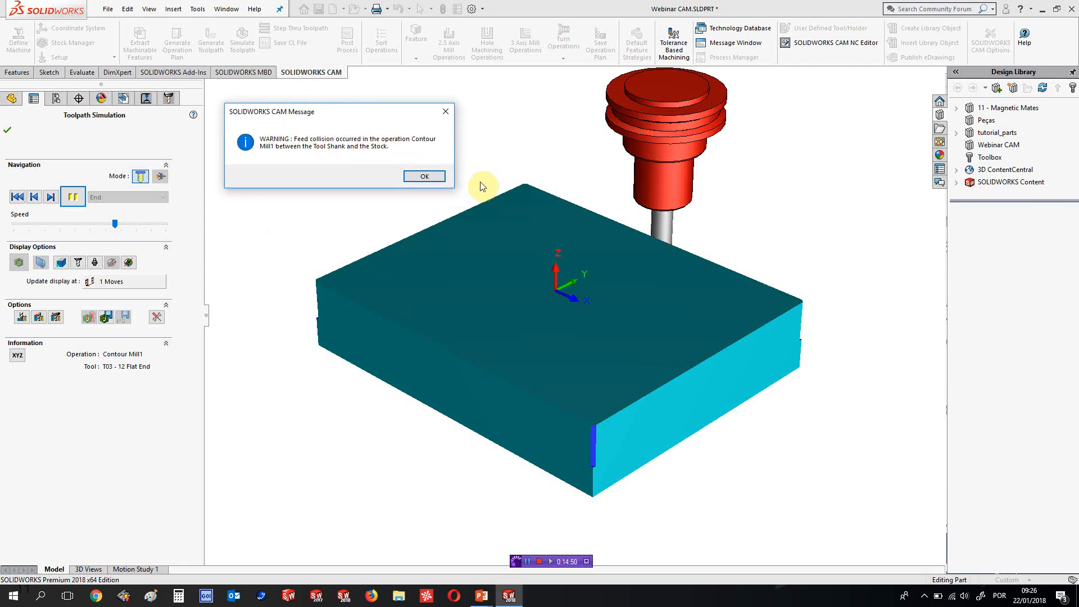
left_click(603, 217)
left_click(423, 175)
middle_click_drag(646, 239, 455, 204)
scroll(635, 290, "down", 3)
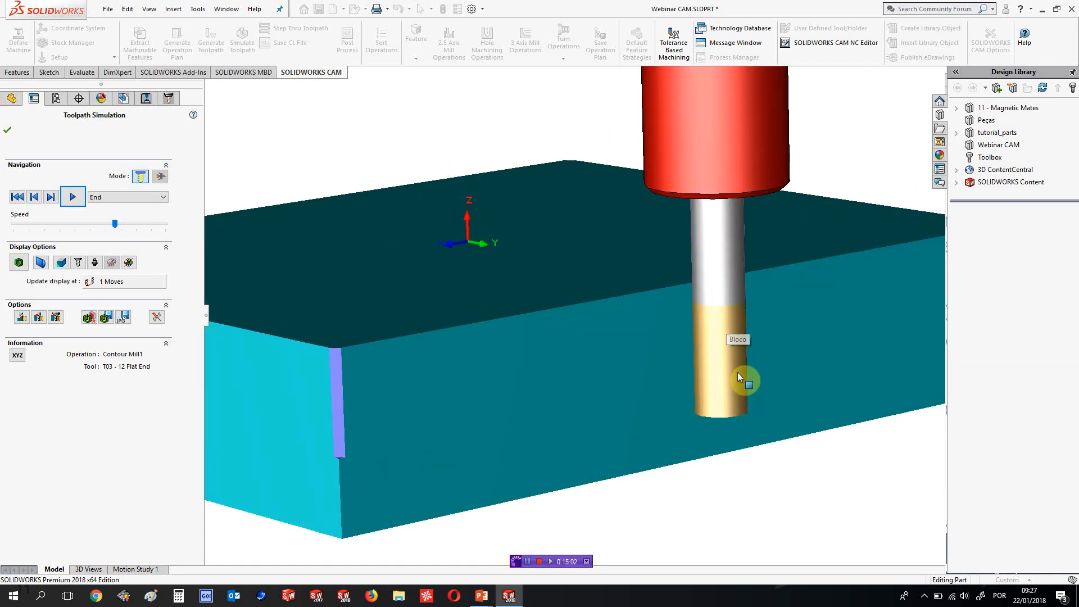
middle_click_drag(727, 318, 741, 273)
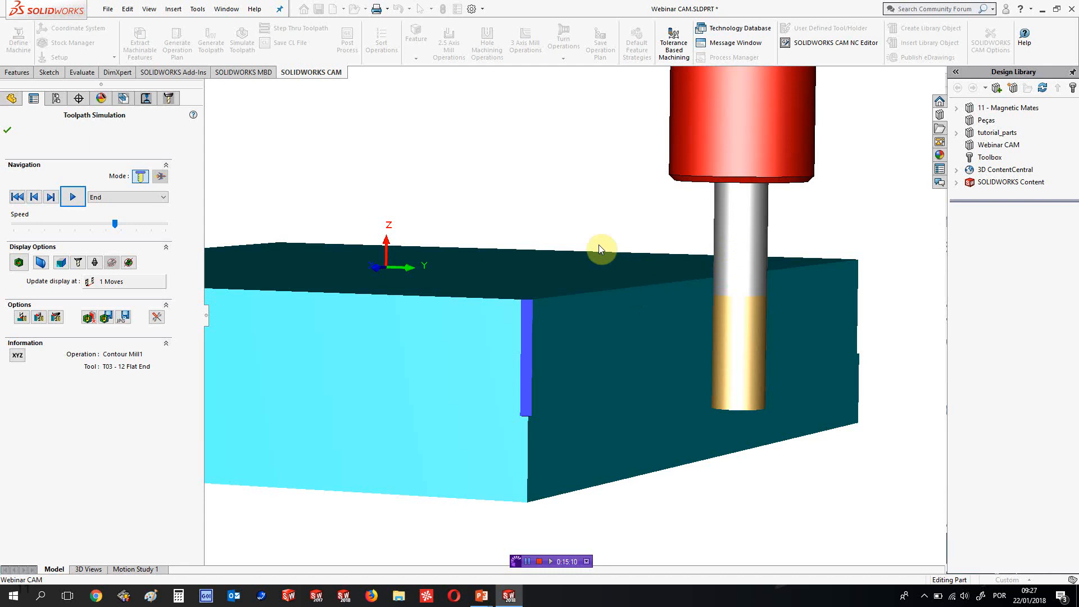
scroll(598, 247, "up", 5)
middle_click_drag(512, 286, 585, 294)
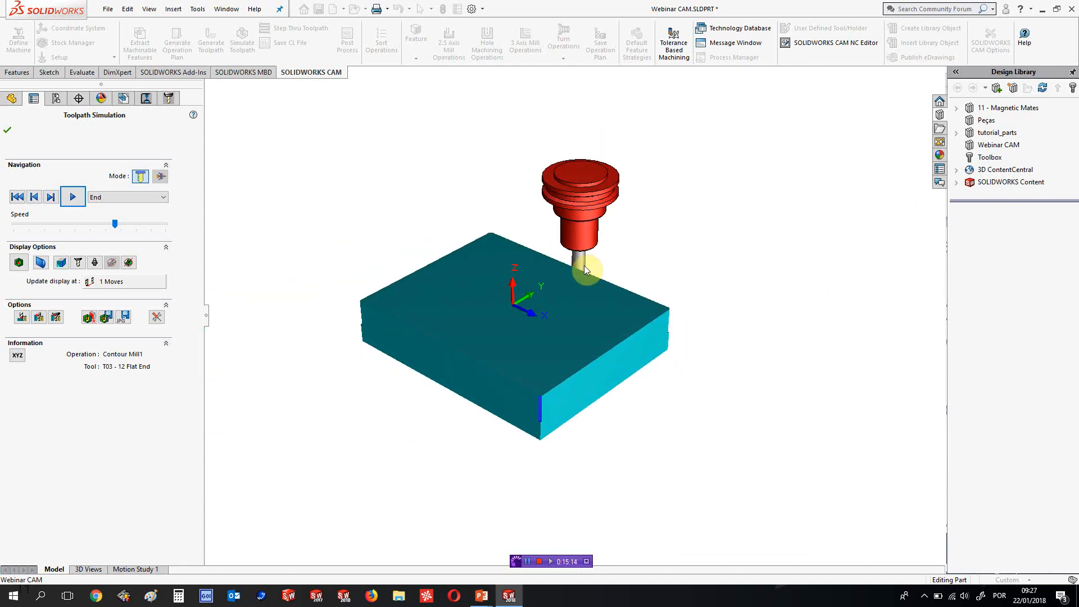
left_click(5, 131)
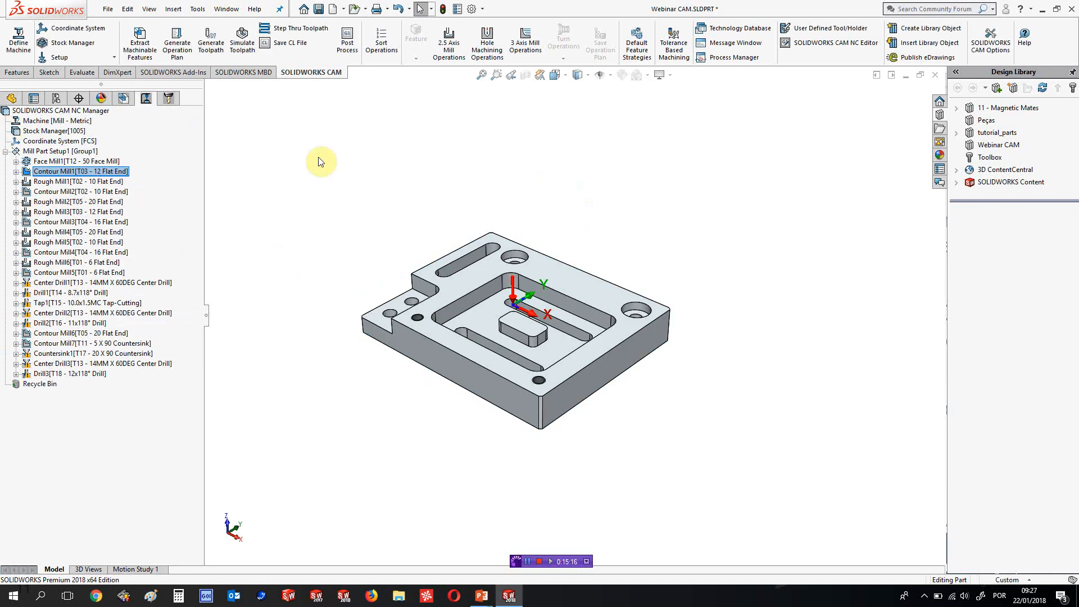
Suppress the Contour Mill1 operation in Mill Part Setup1 and check the options available for the suppressed operation
left_click(68, 172)
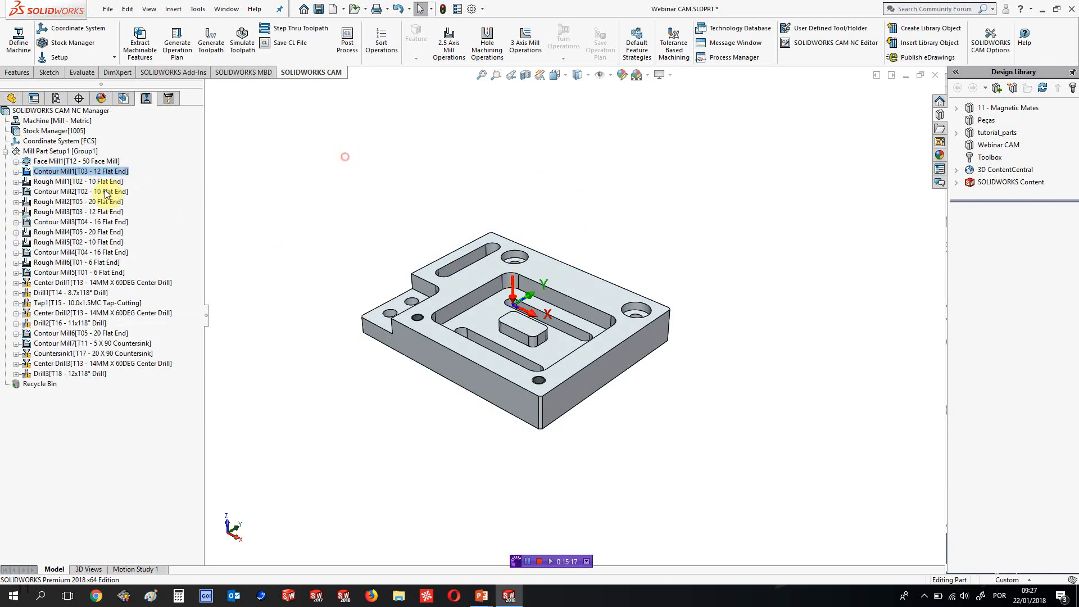
right_click(68, 174)
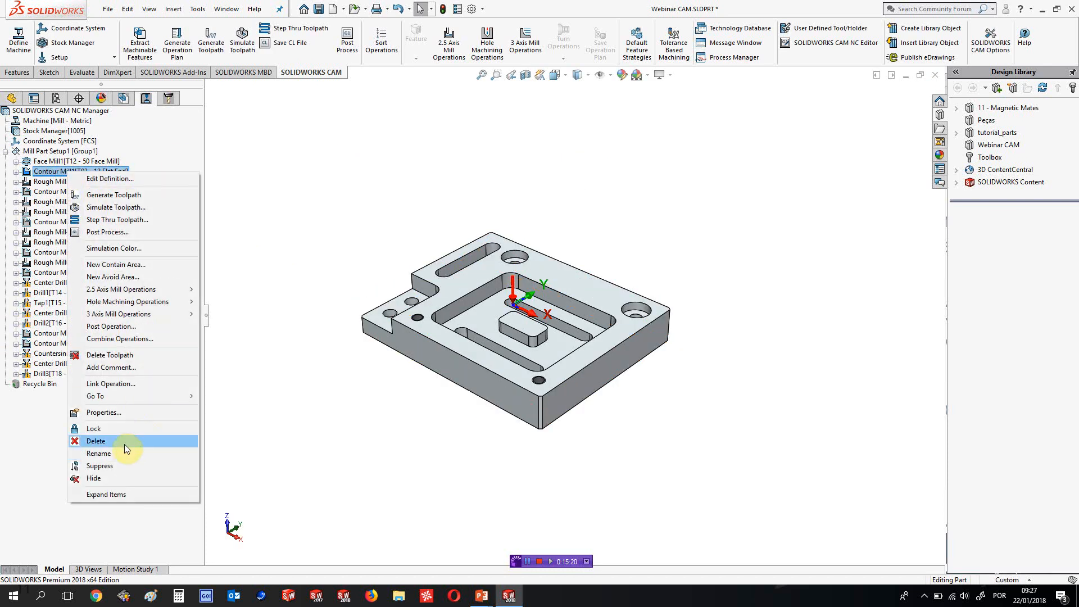
left_click(105, 467)
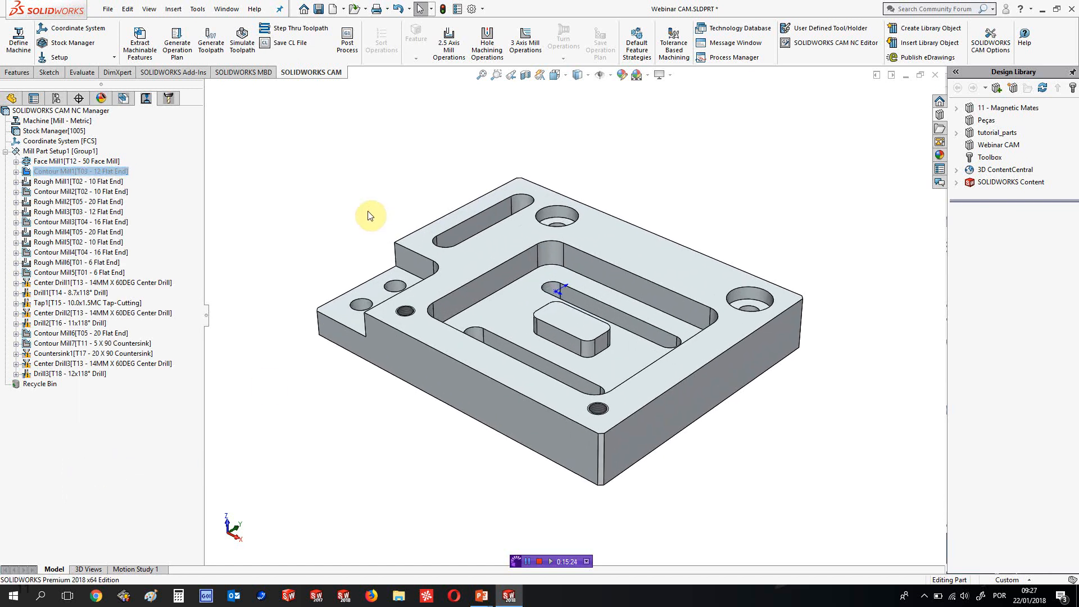
mouse_move(32, 174)
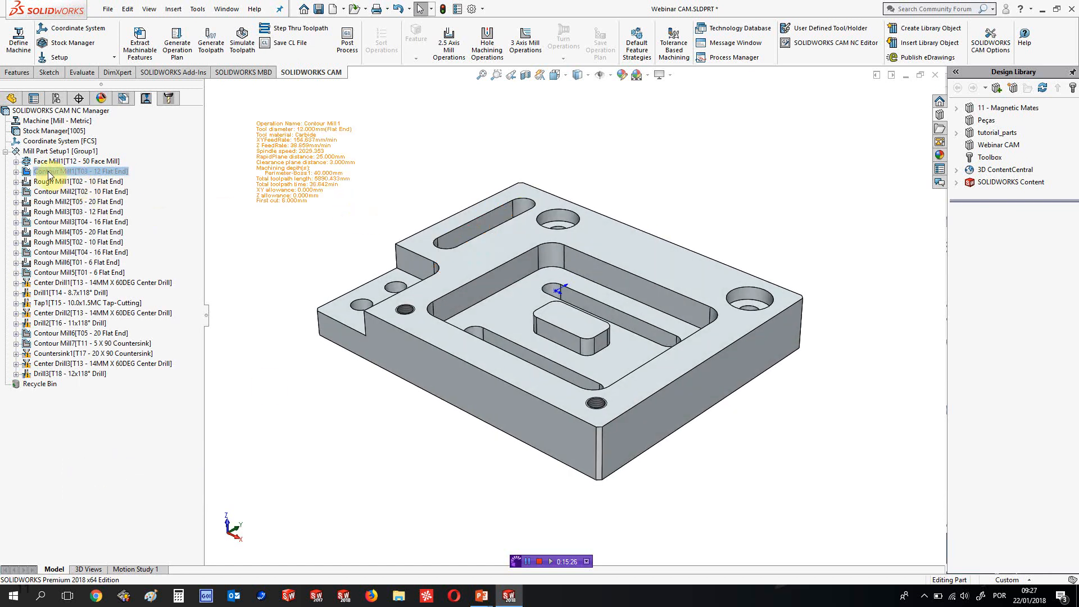
right_click(48, 171)
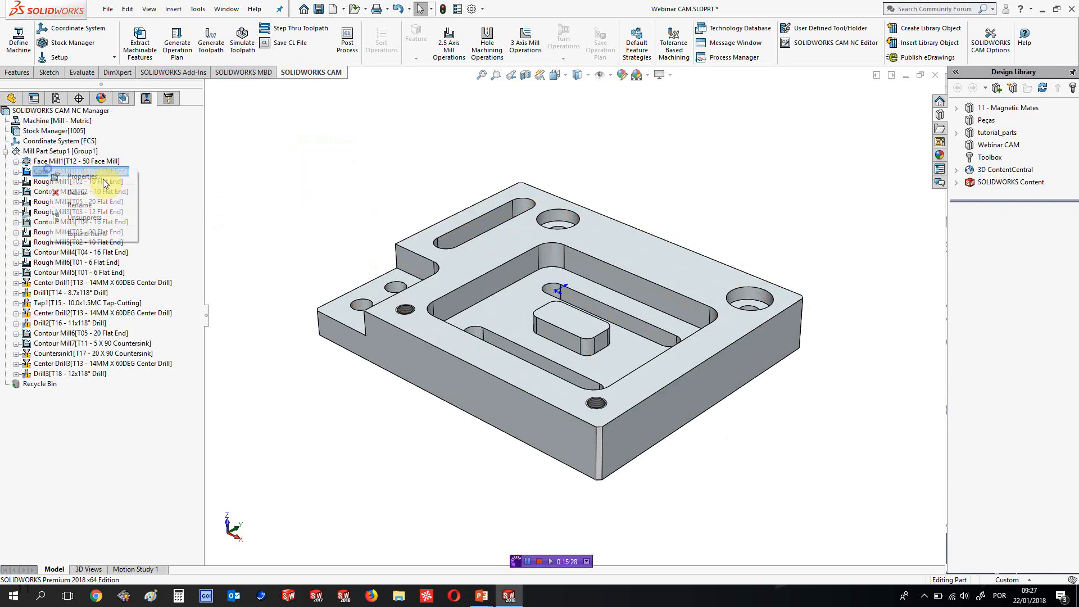
left_click(246, 159)
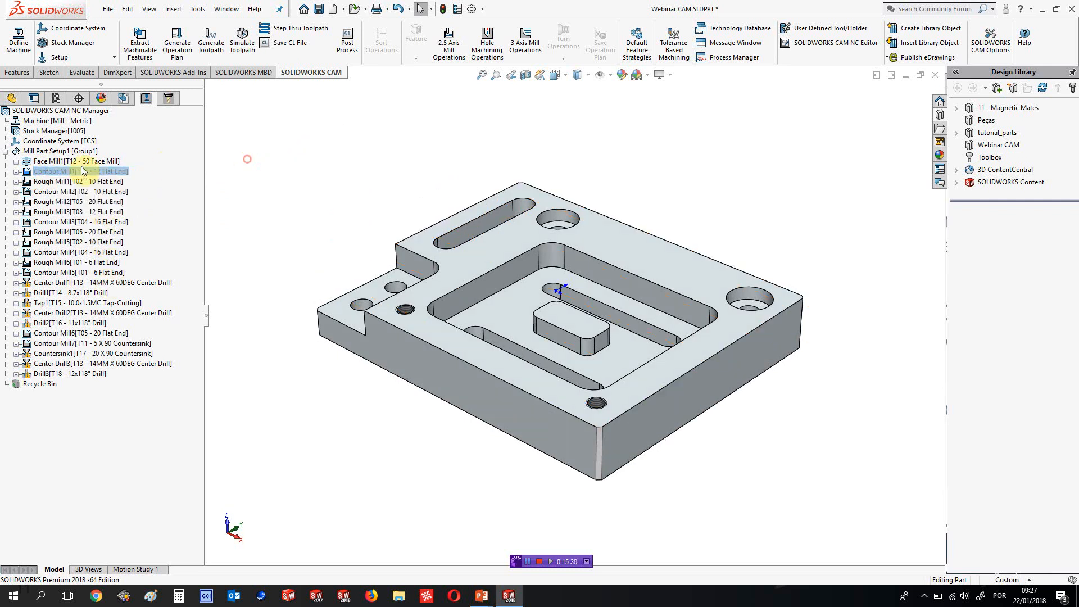
Review the Face Mill1 and Rough Mill1 toolpaths, examine Rough Mill1's tool and holder parameters, and close them without changes
mouse_move(65, 163)
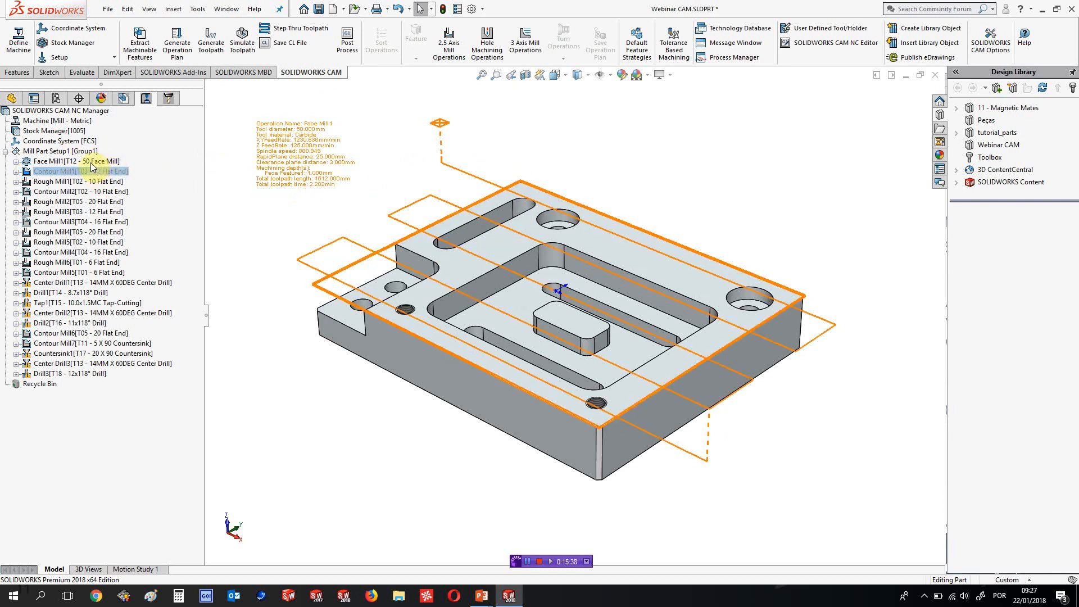
mouse_move(93, 185)
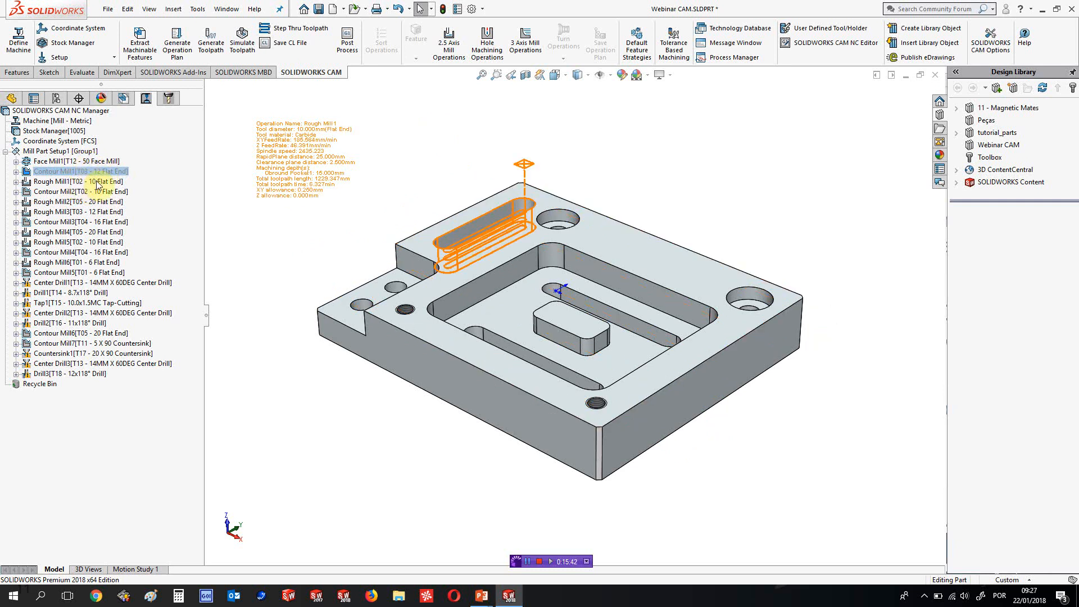
left_click(98, 182)
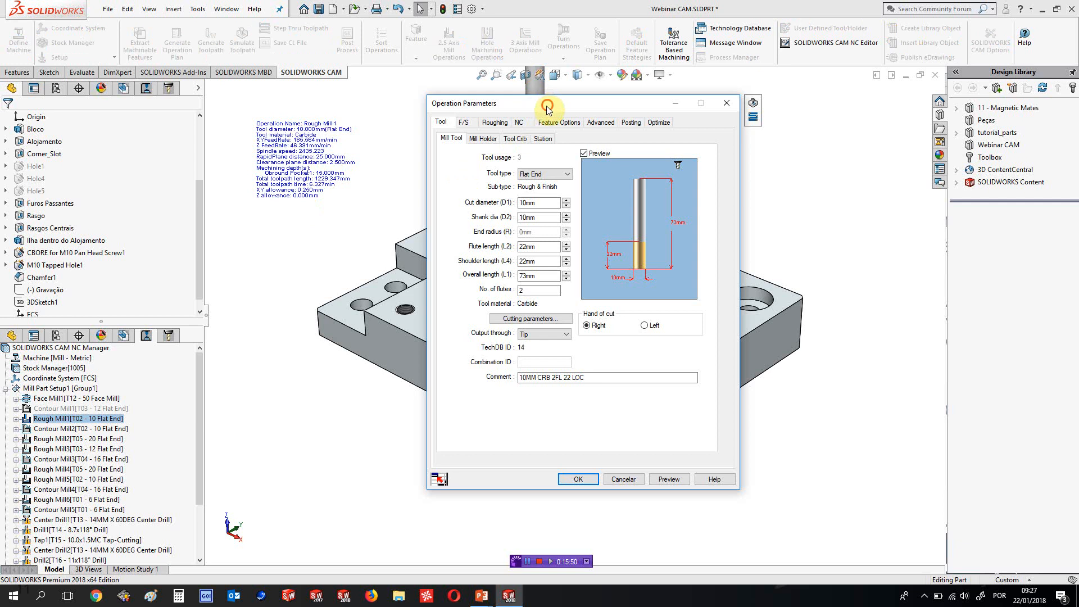
left_click_drag(547, 107, 231, 107)
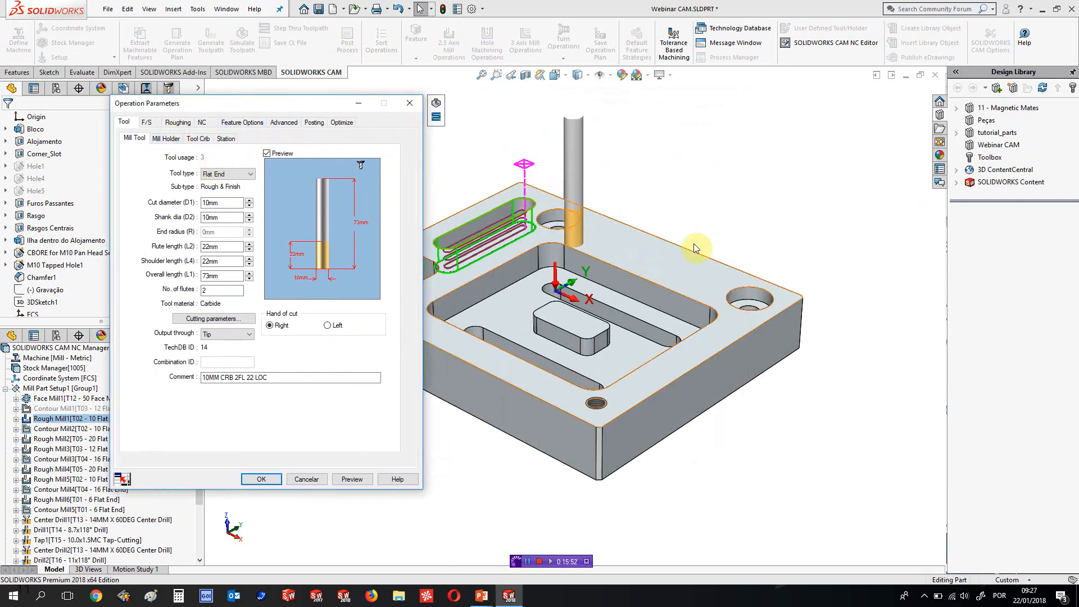
left_click(170, 138)
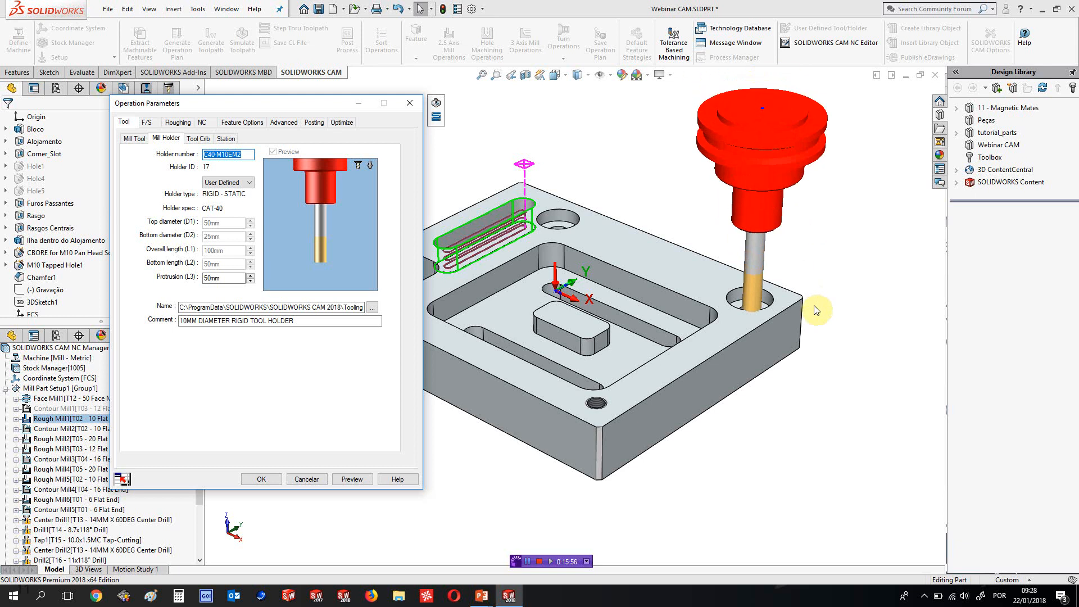
middle_click_drag(815, 310, 955, 315)
left_click_drag(258, 104, 377, 102)
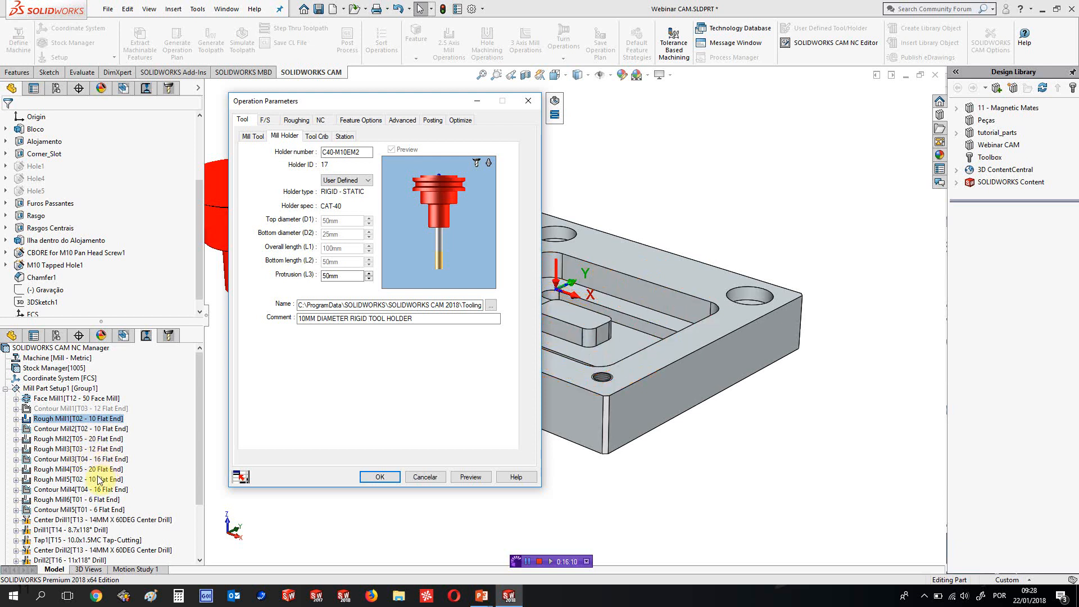
left_click(425, 477)
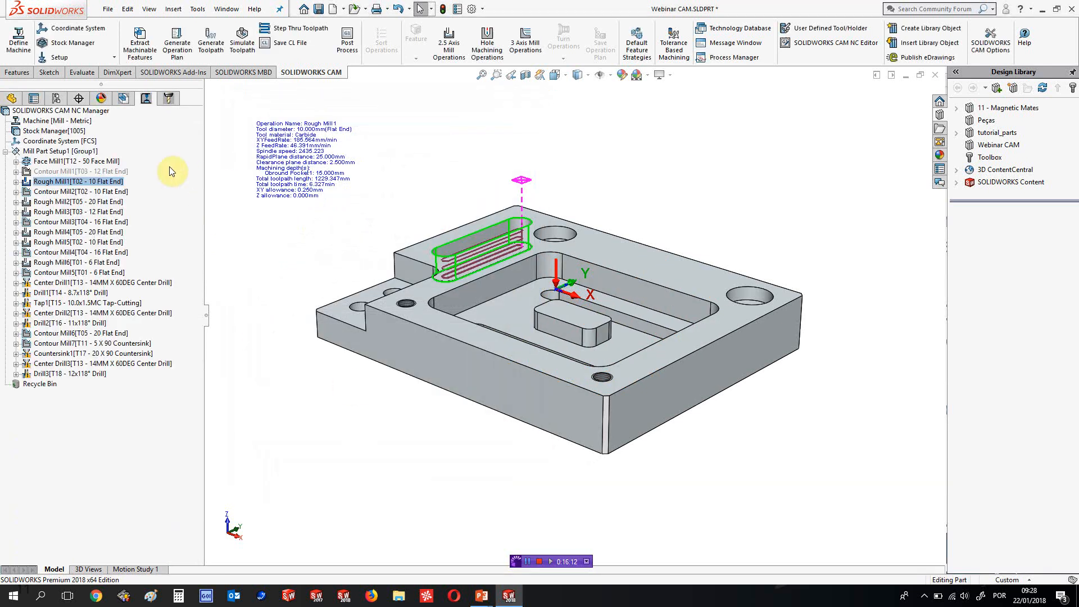
Sort Mill Part Setup1's operations by operation type, placing Rough Mill and Contour Mill directly after Face Mill, and apply the order
left_click(59, 152)
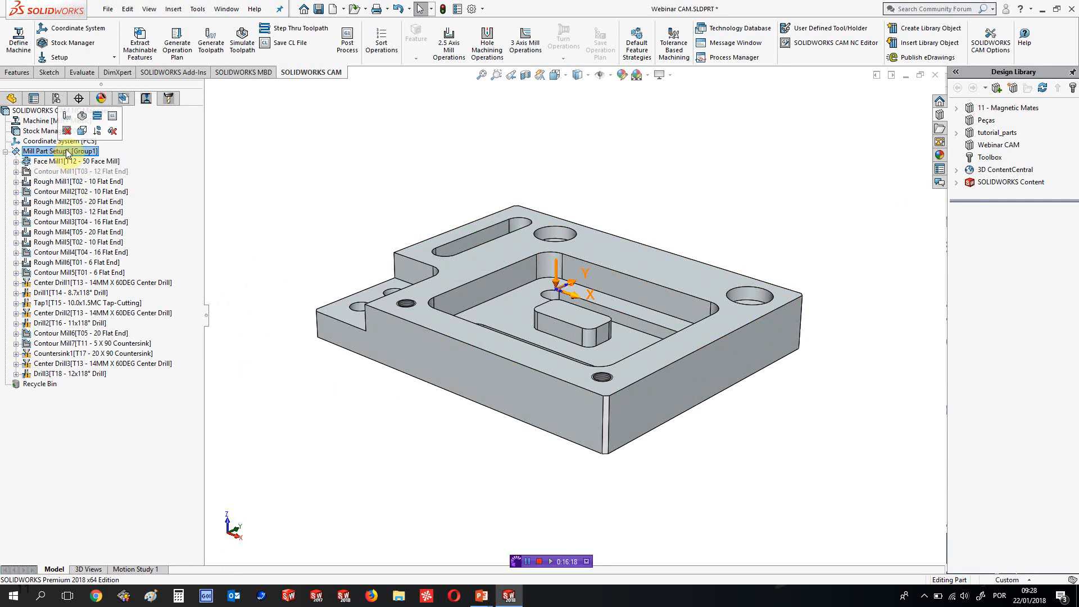
left_click(127, 99)
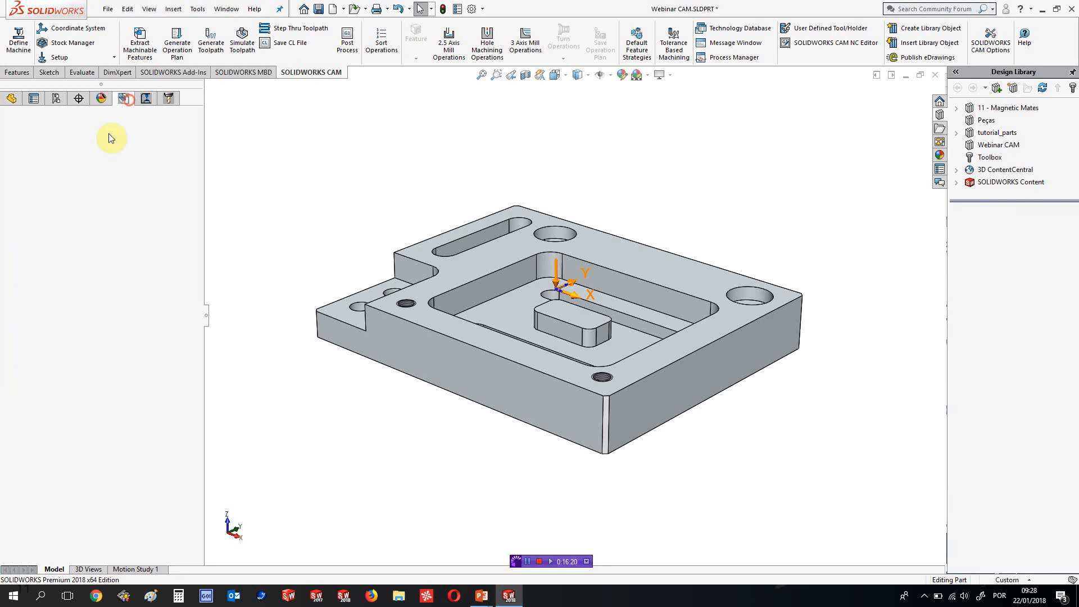
left_click(147, 99)
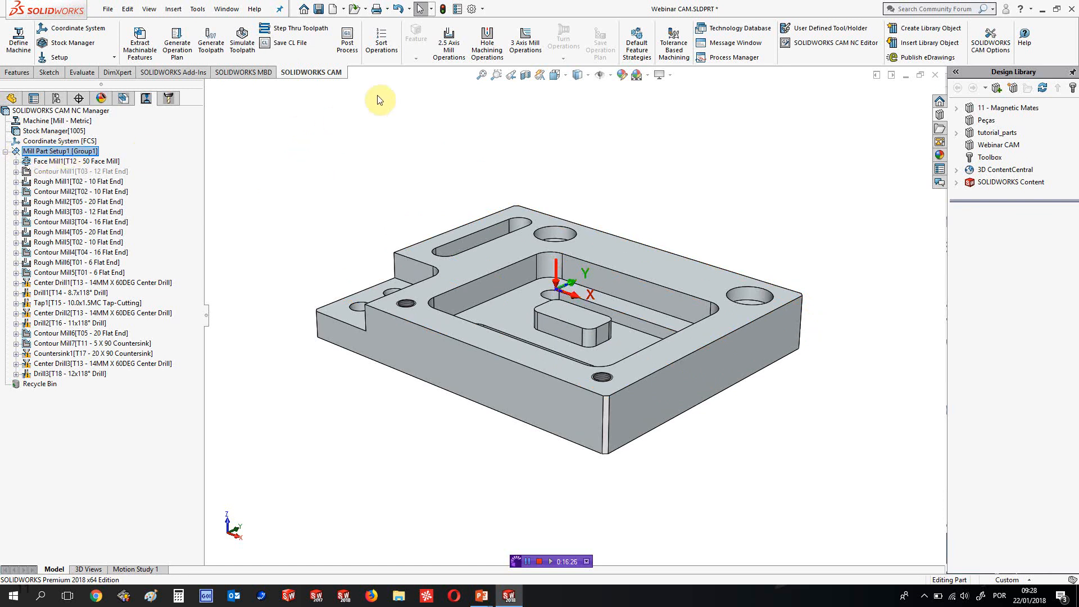
left_click(384, 40)
left_click(389, 152)
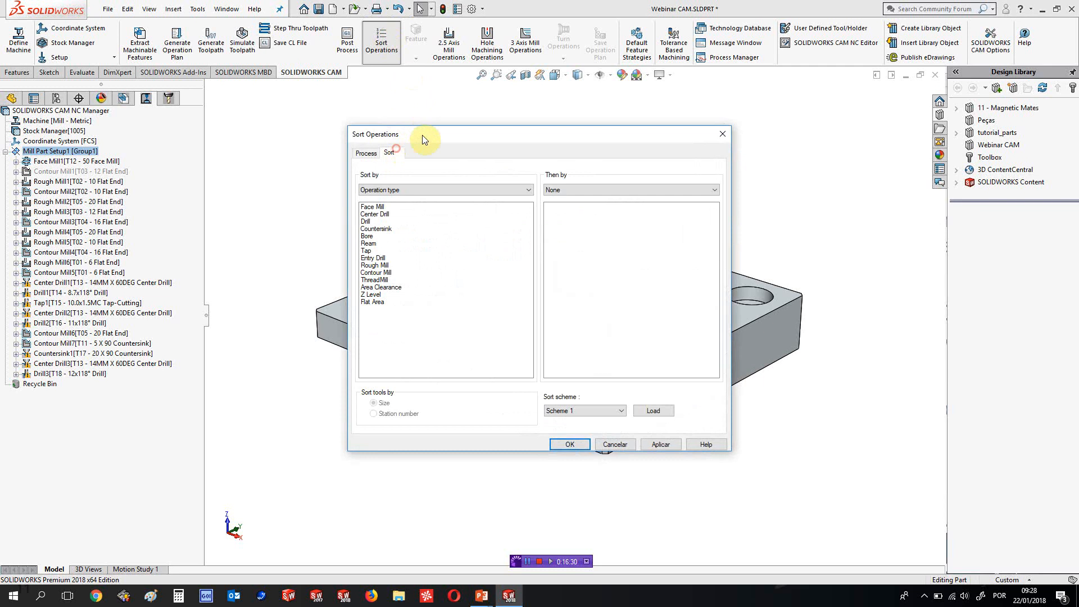
left_click_drag(422, 135, 278, 105)
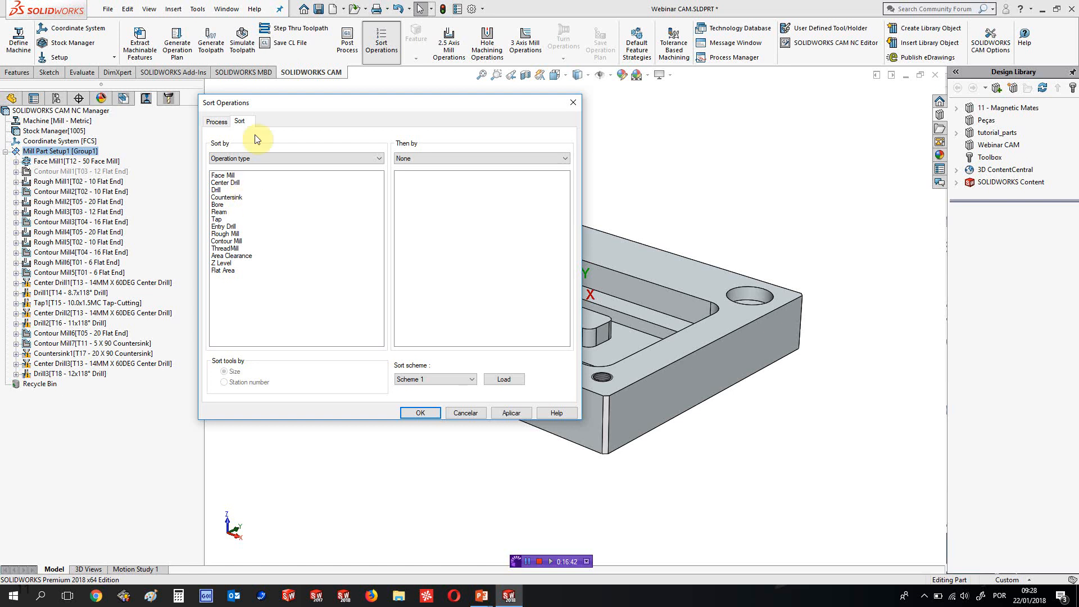
left_click_drag(263, 104, 272, 105)
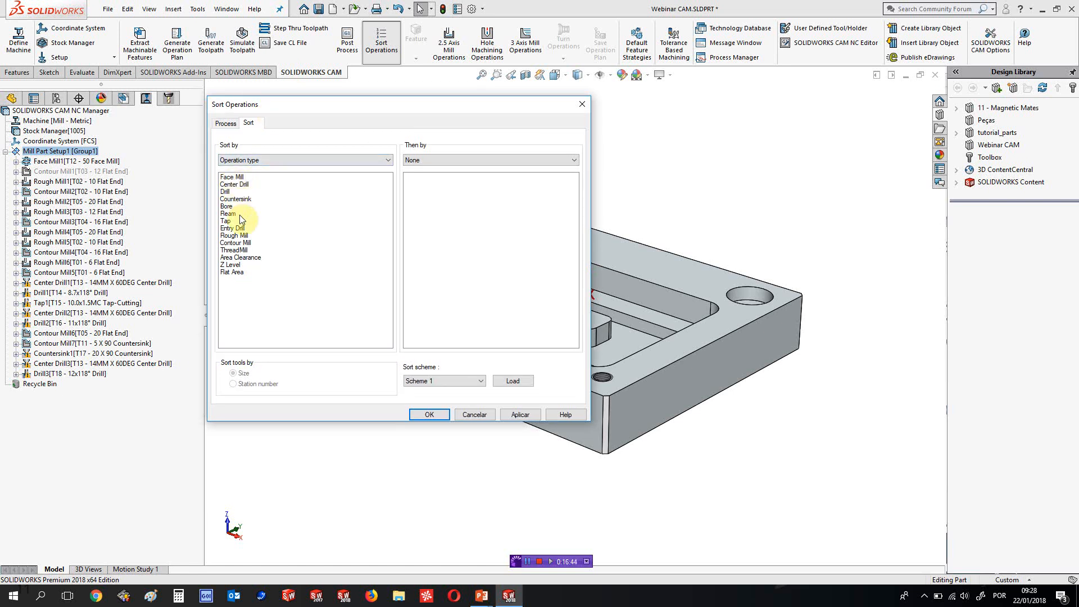
left_click_drag(244, 236, 236, 181)
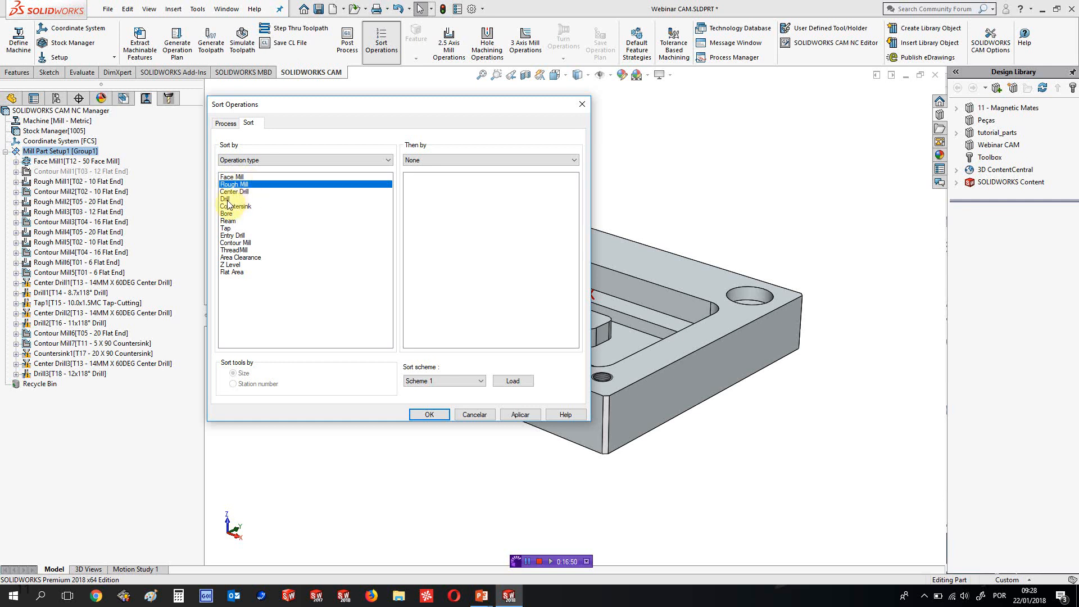
left_click_drag(239, 246, 230, 198)
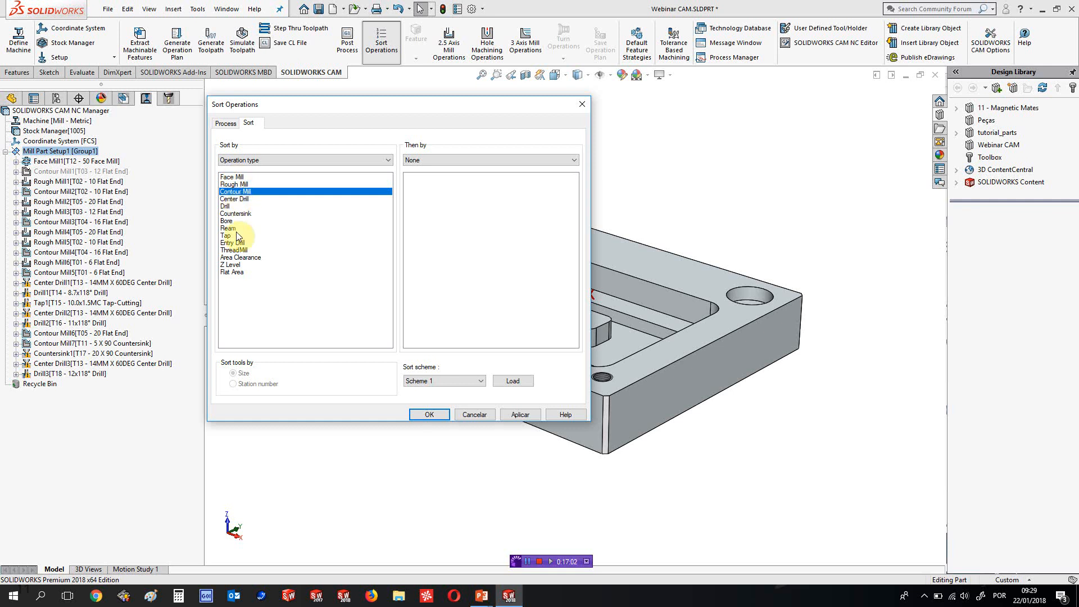
left_click(518, 415)
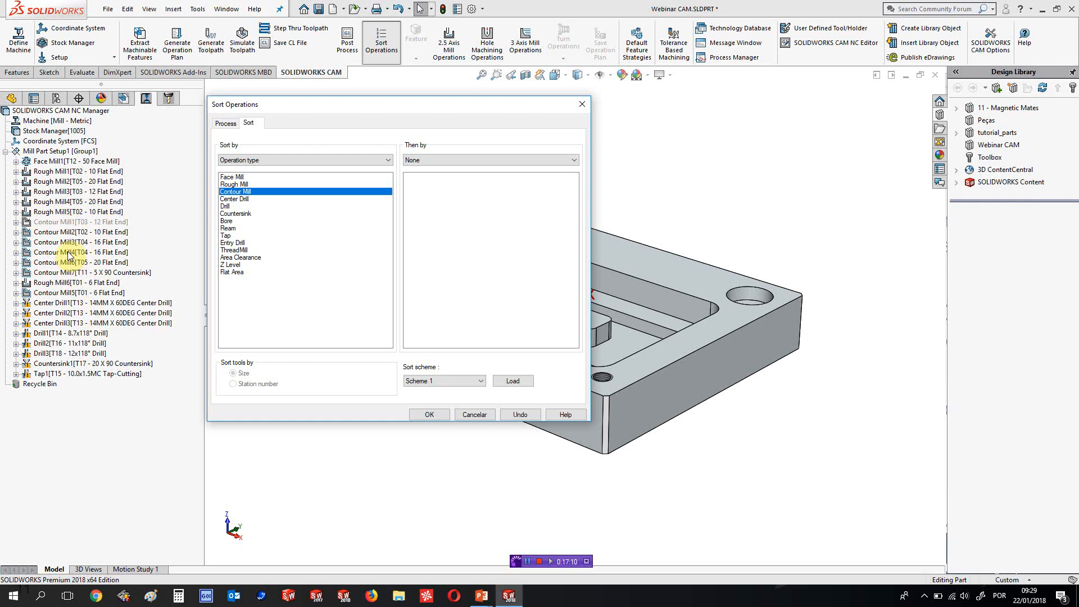
Add Tool, ordered by size, as the second sort criterion for Mill Part Setup1's operations and apply the sorting
left_click(466, 160)
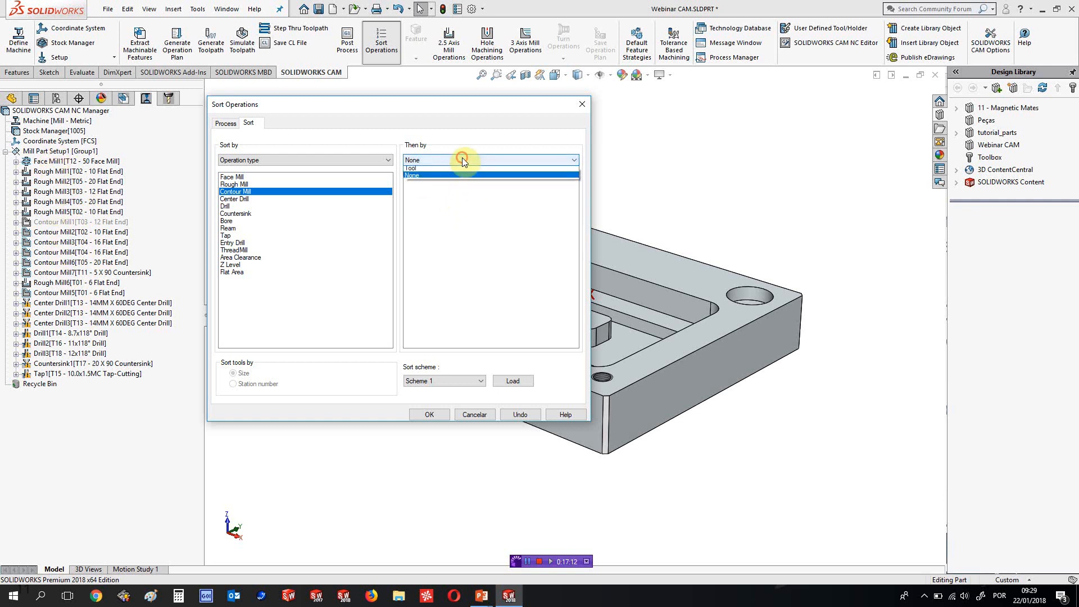
left_click(436, 170)
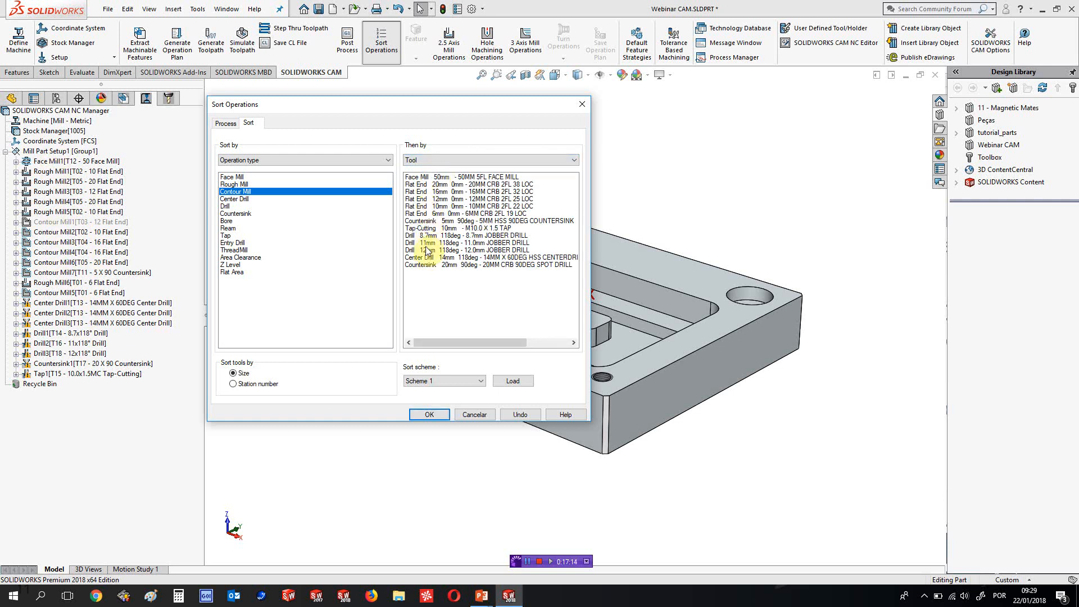
left_click(428, 414)
Review the Rough Mill1, Rough Mill2 and Rough Mill5 toolpaths, and move Rough Mill1 directly after Rough Mill5 in the operation order
mouse_move(50, 163)
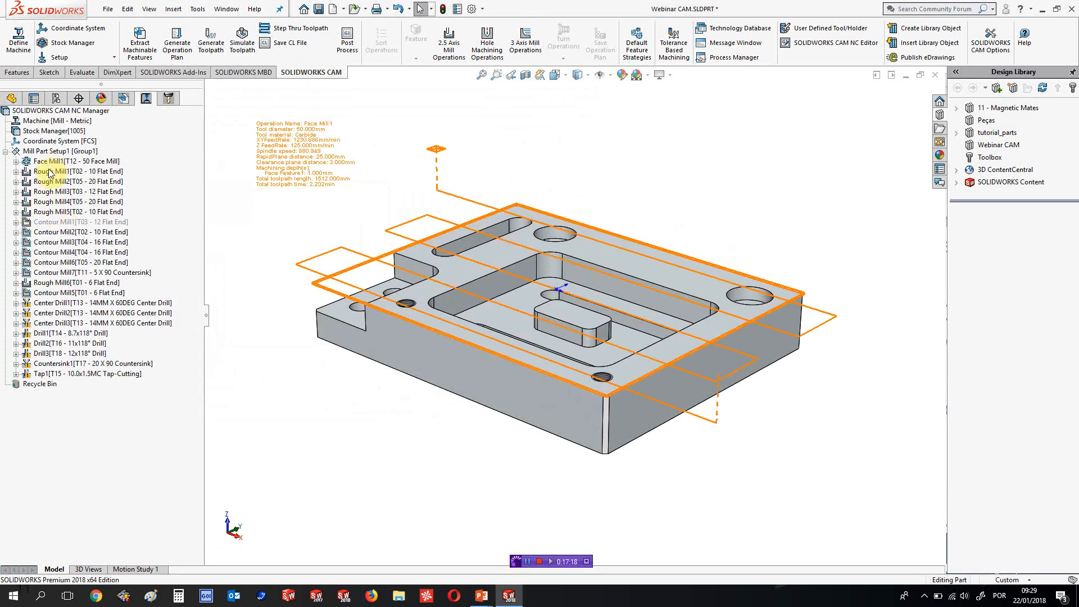
left_click(49, 173)
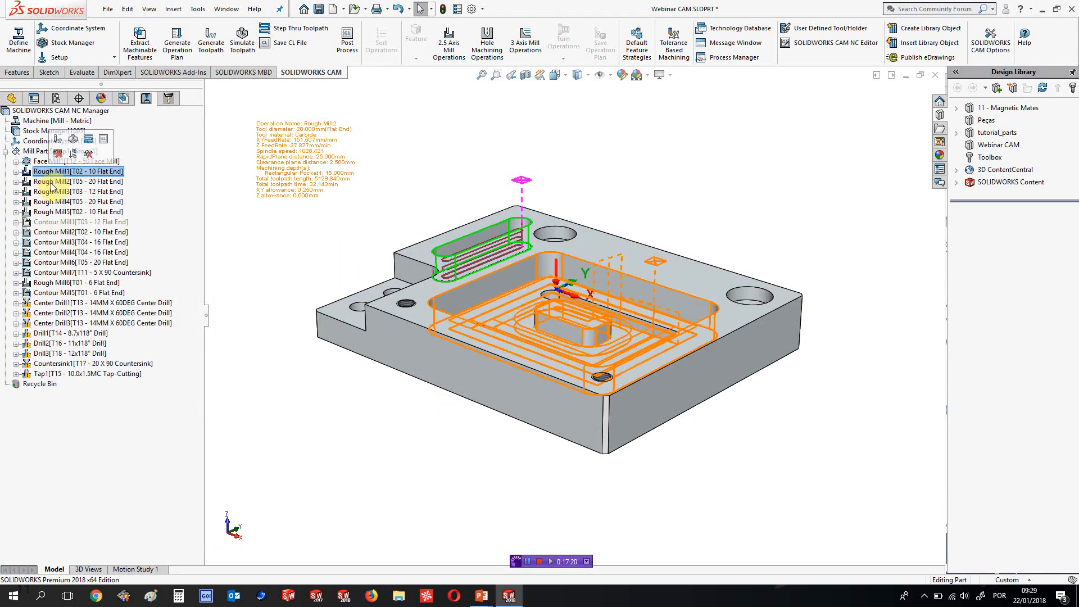
left_click(51, 182)
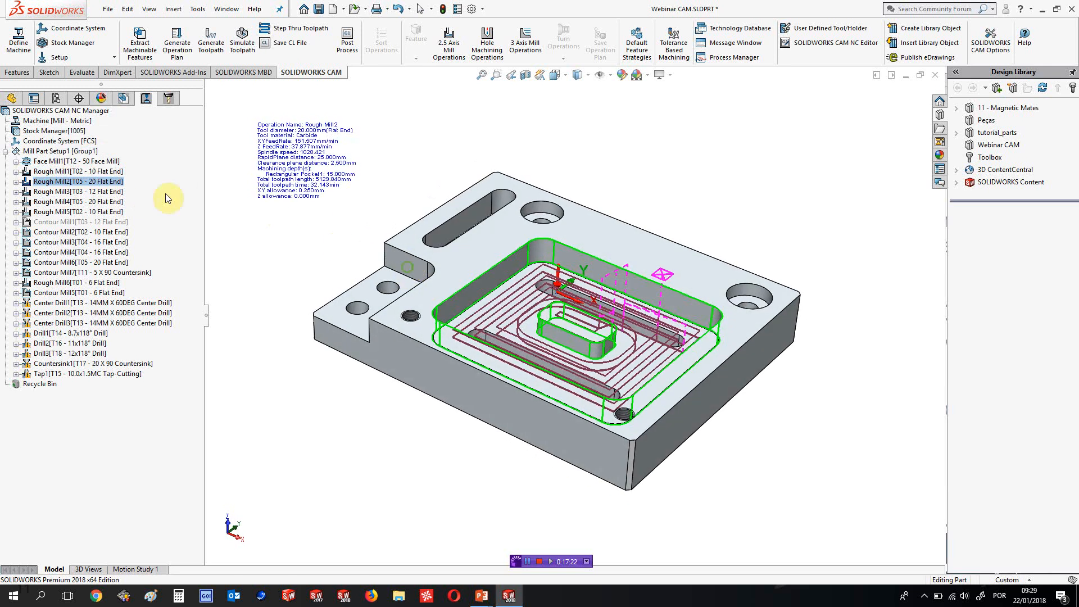
left_click(84, 211)
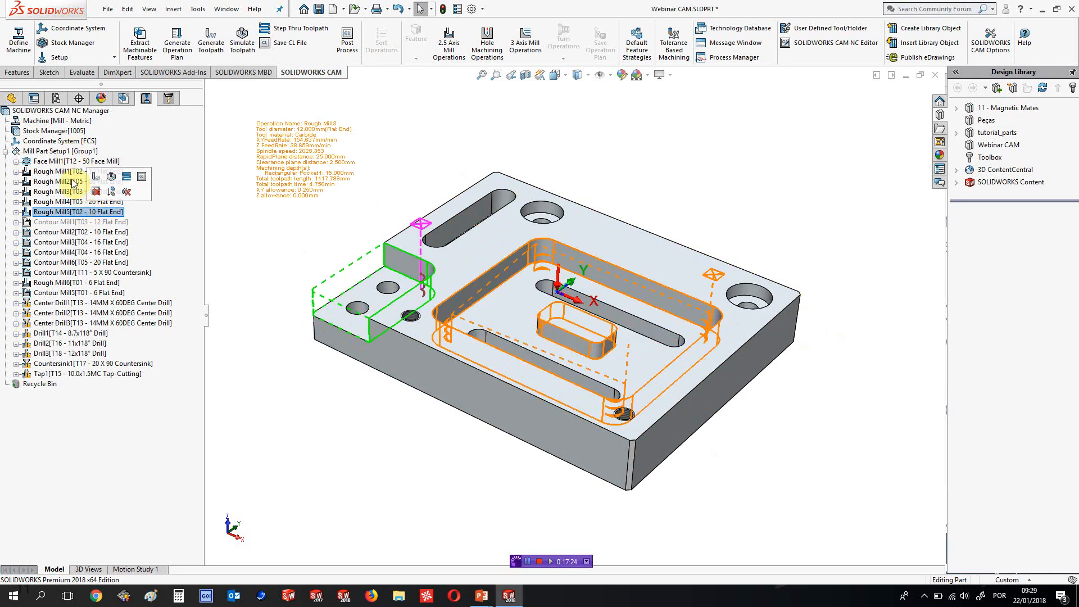
left_click_drag(52, 173, 59, 212)
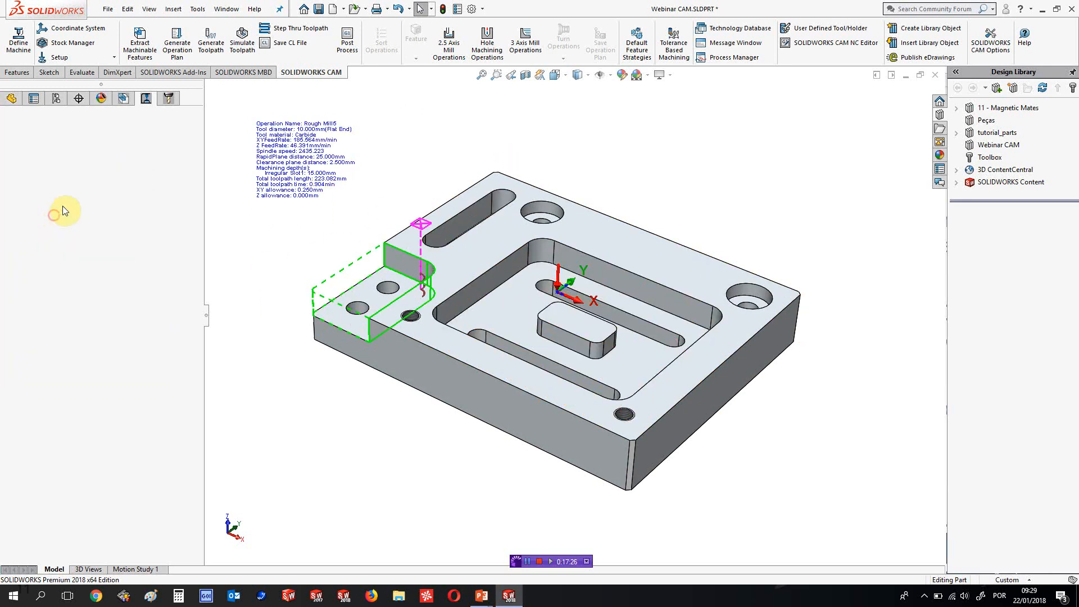
Examine the toolpaths of Rough Mill2, Rough Mill3, Rough Mill5 and Contour Mill2 on the part in the new machining order
left_click(64, 170)
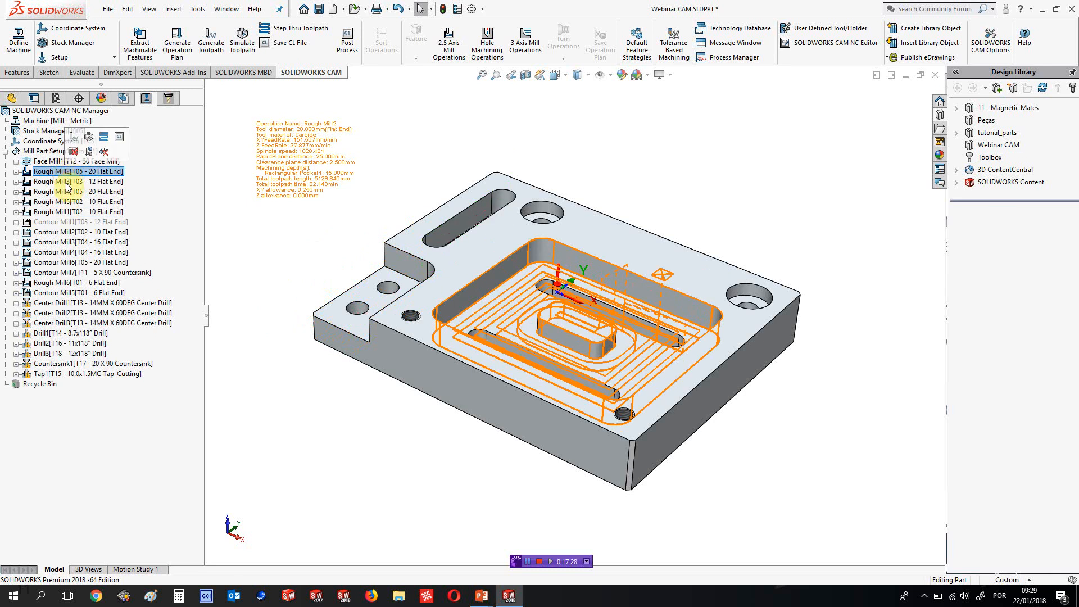
left_click(66, 182)
scroll(570, 220, "down", 5)
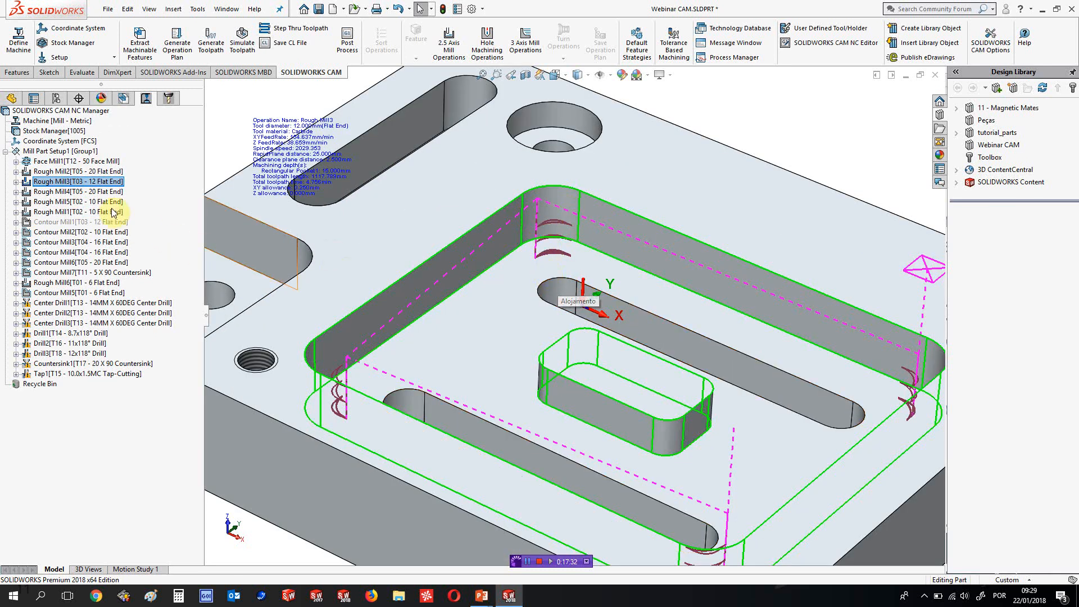
left_click(93, 202)
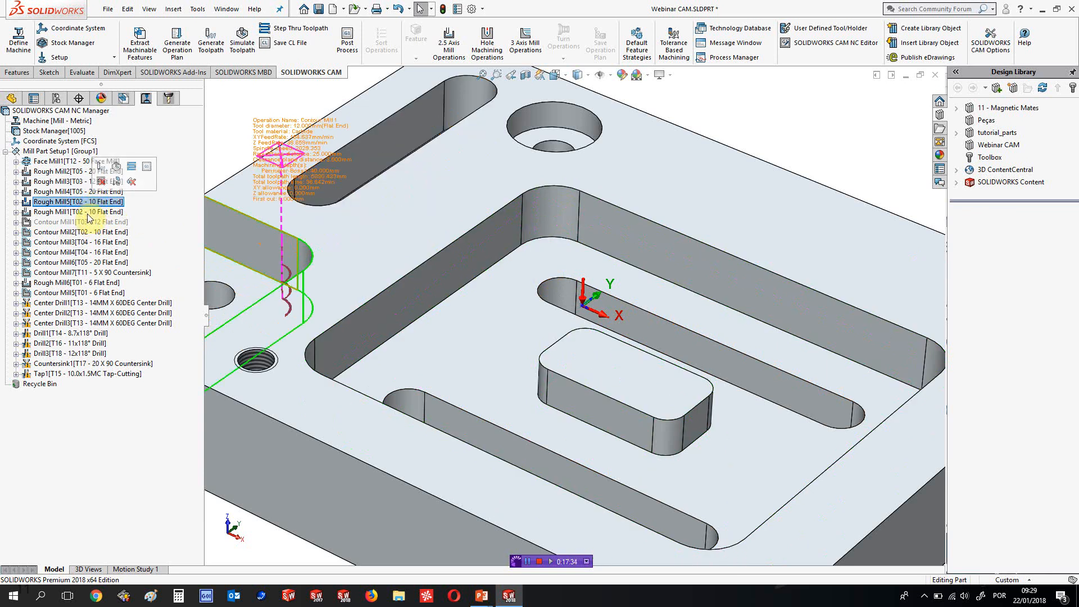
left_click(87, 233)
scroll(484, 226, "up", 5)
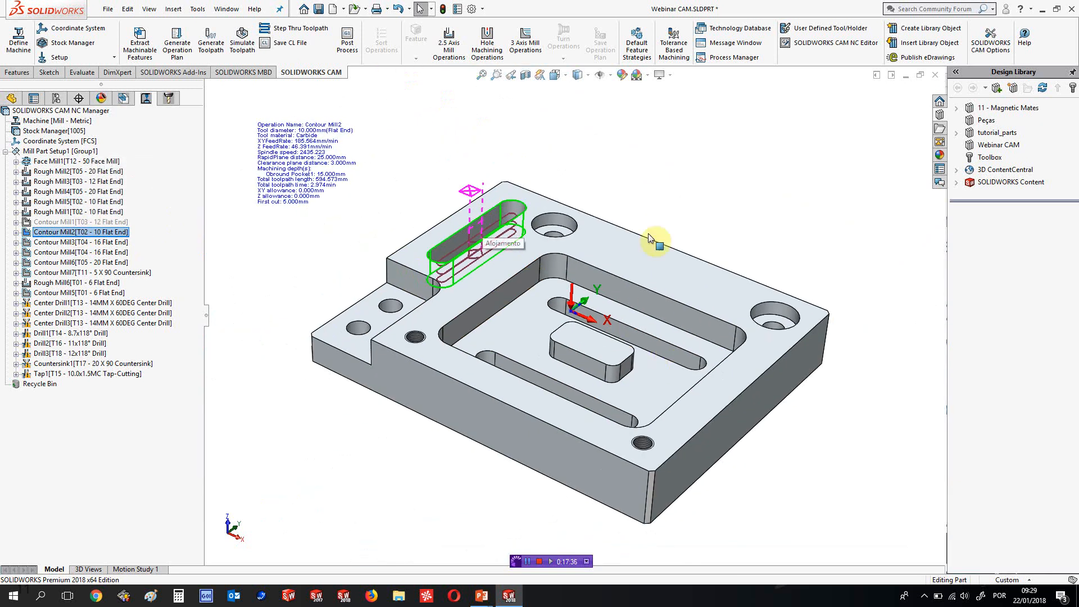
scroll(652, 212, "up", 3)
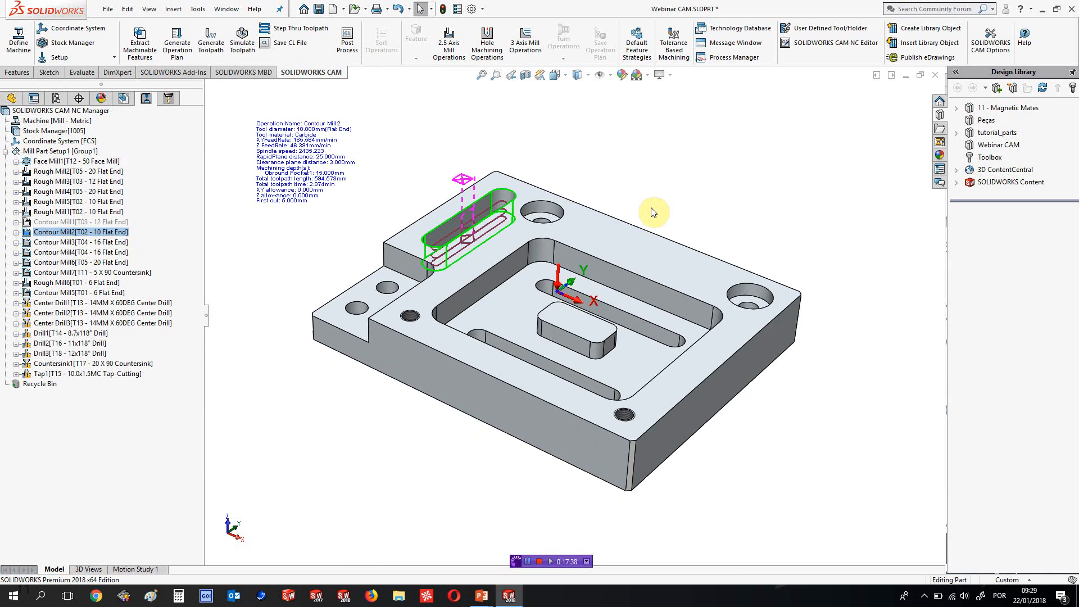
middle_click_drag(453, 168, 387, 163)
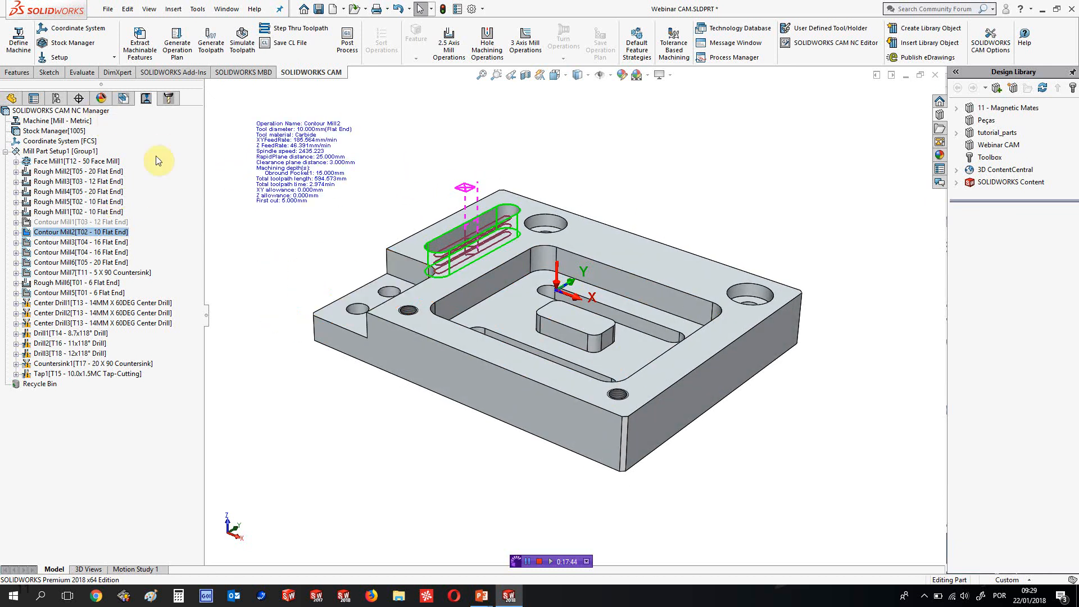
Open the machine definition's post processor settings and start browsing for another controller file
right_click(52, 153)
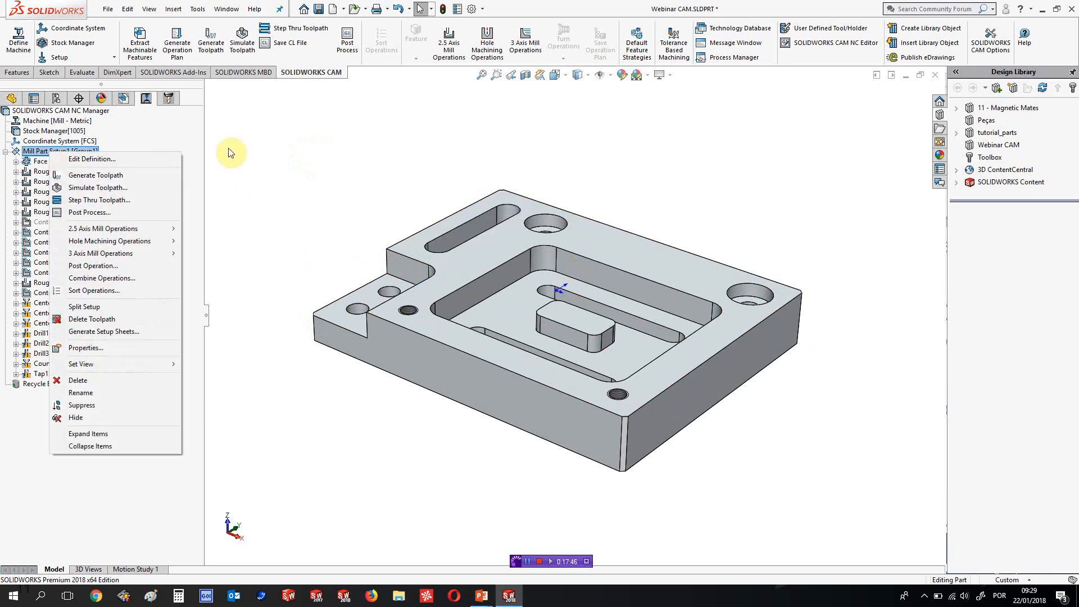
left_click(124, 99)
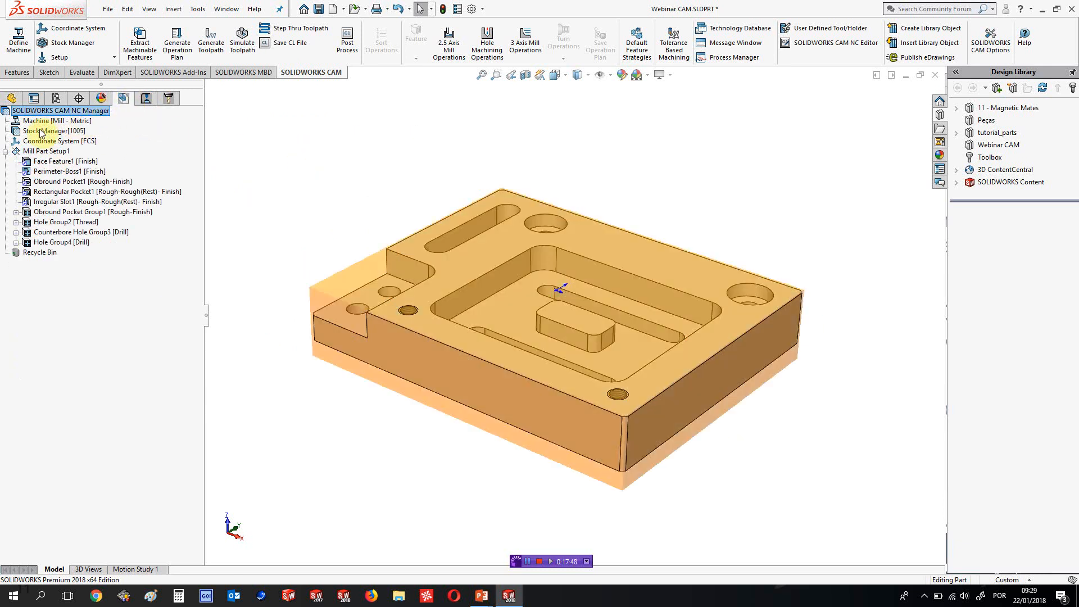
left_click(19, 37)
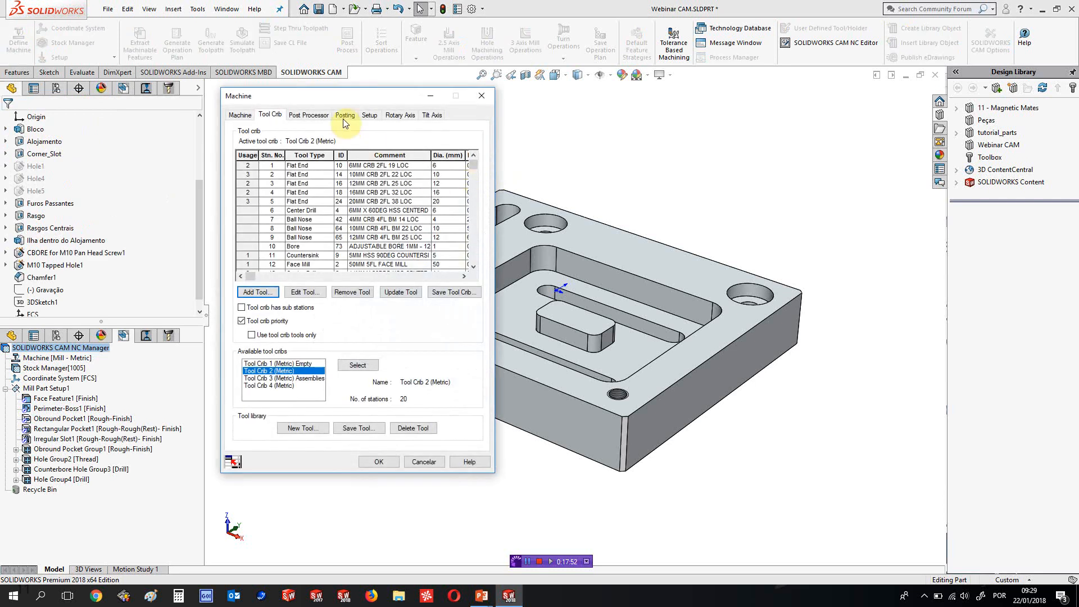
left_click(345, 115)
left_click(319, 116)
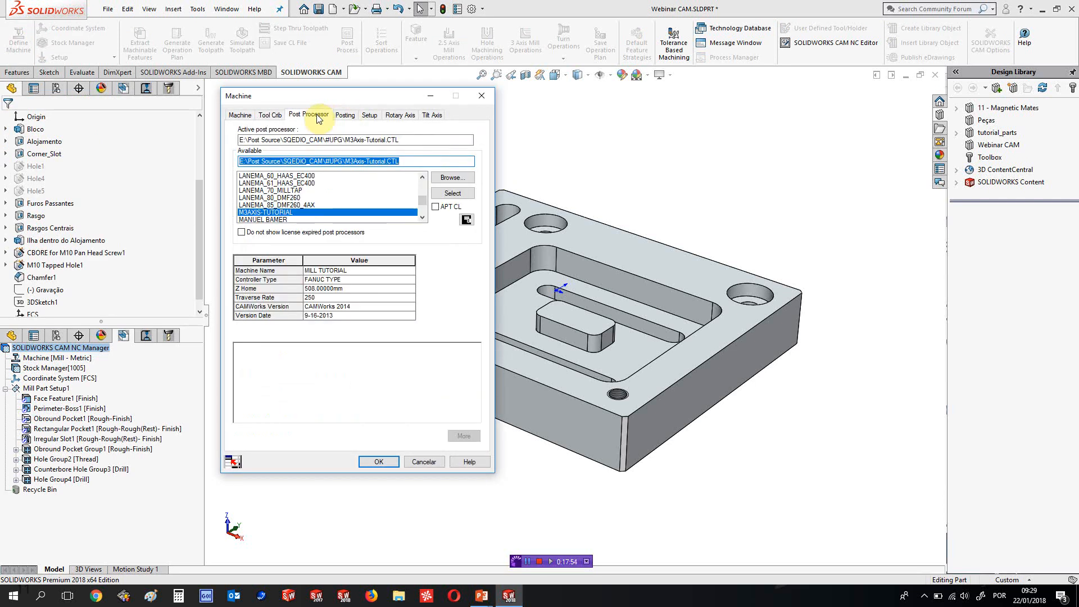
left_click(453, 178)
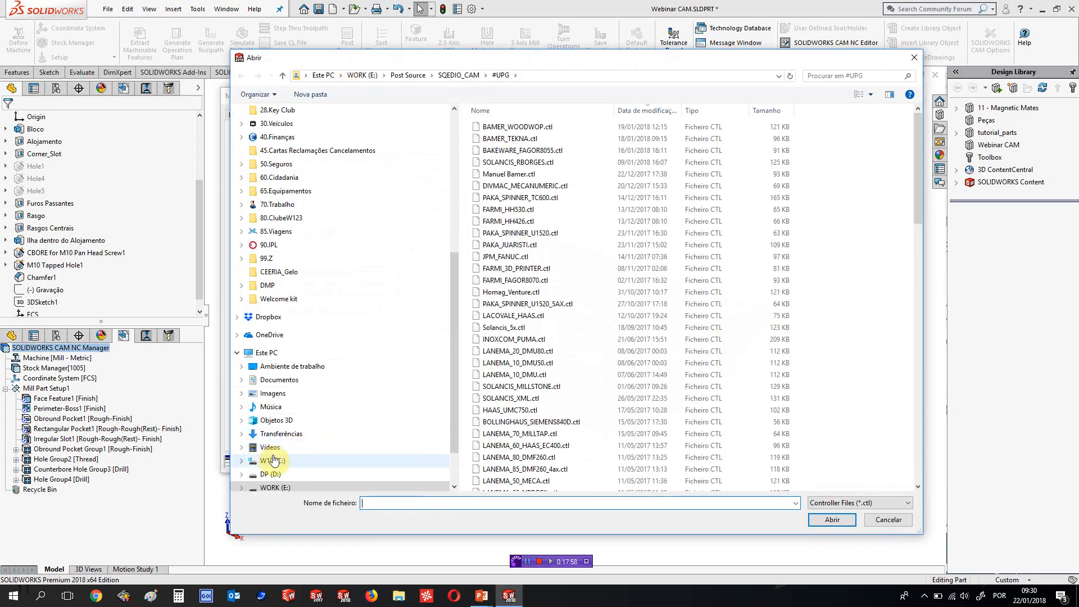
Browse to the folder C:\ProgramData\SOLIDWORKS\SOLIDWORKS CAM 2018\Posts
left_click(274, 461)
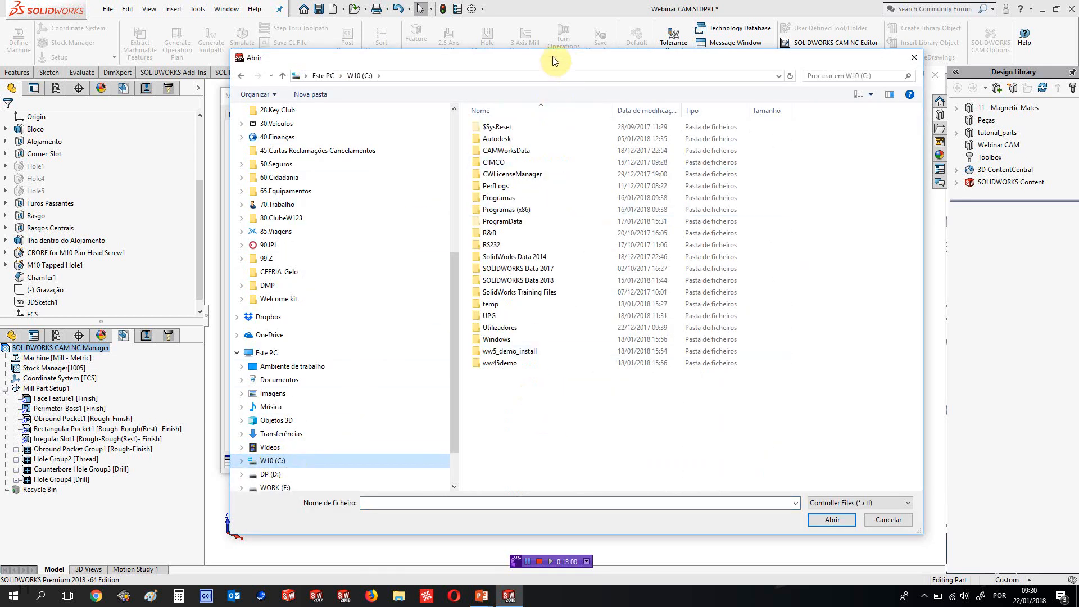
left_click_drag(554, 60, 427, 63)
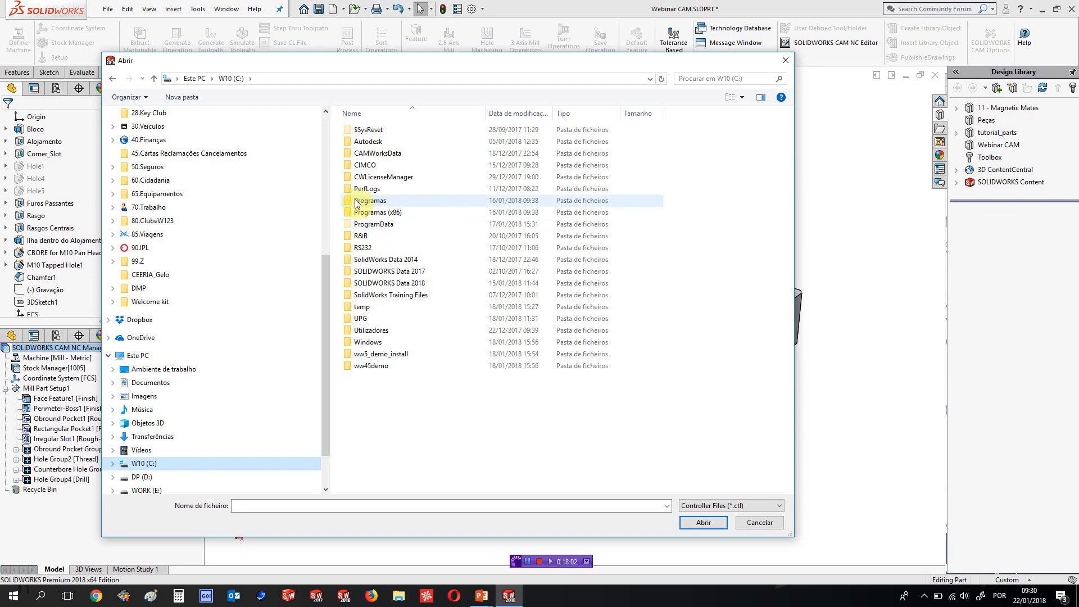
double_click(371, 224)
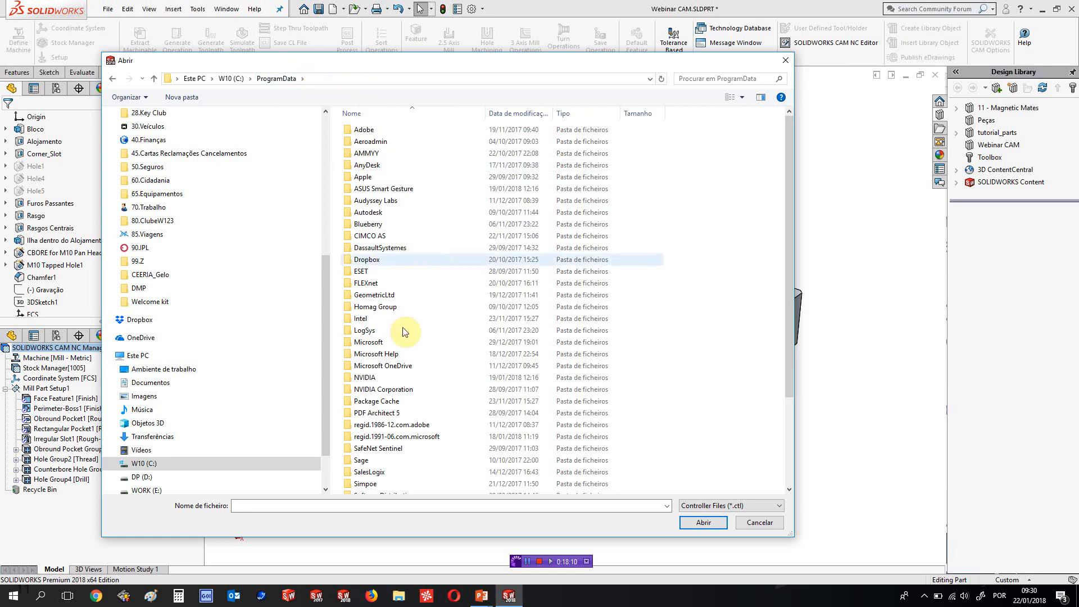
scroll(394, 393, "down", 3)
double_click(396, 393)
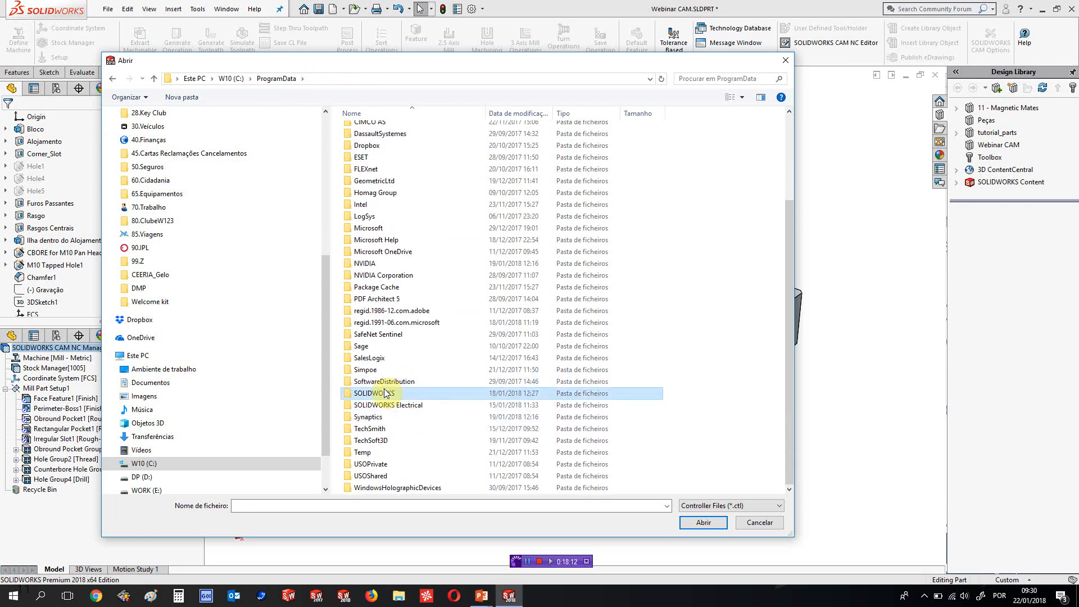
double_click(399, 190)
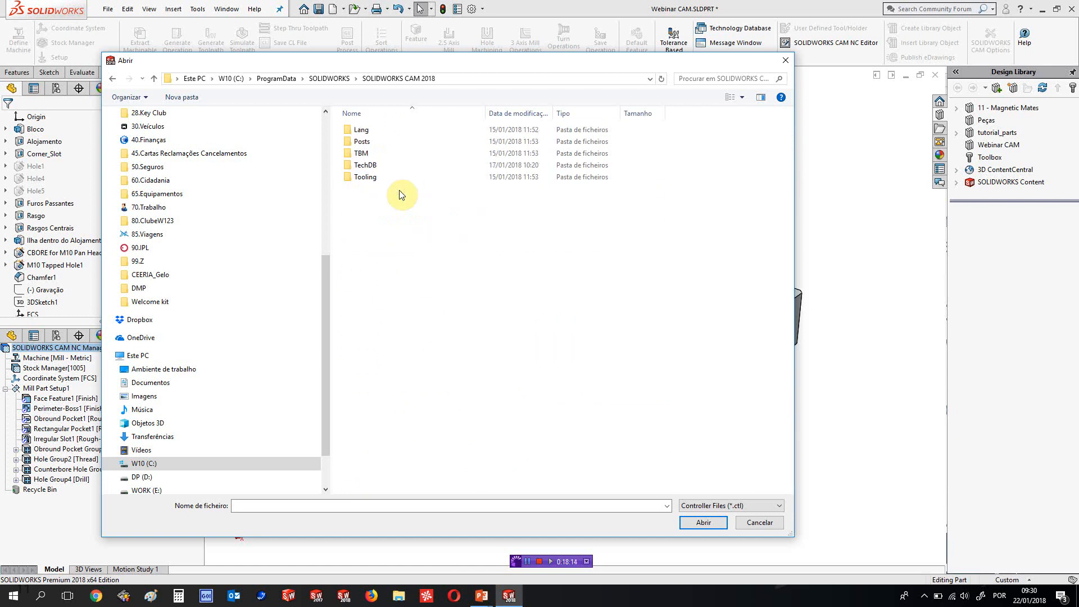
double_click(361, 143)
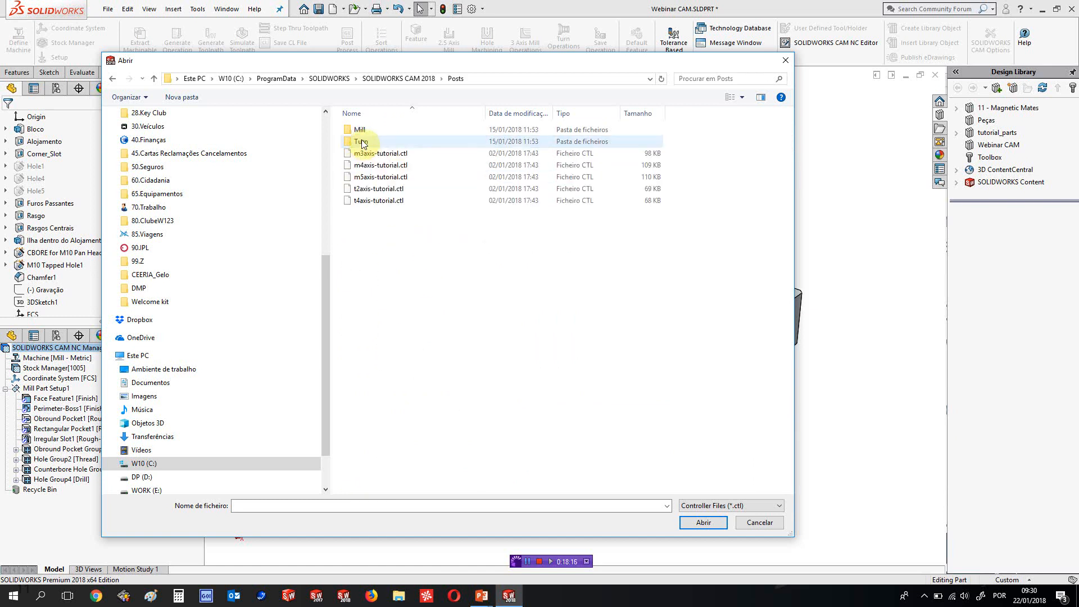
left_click_drag(479, 56, 598, 112)
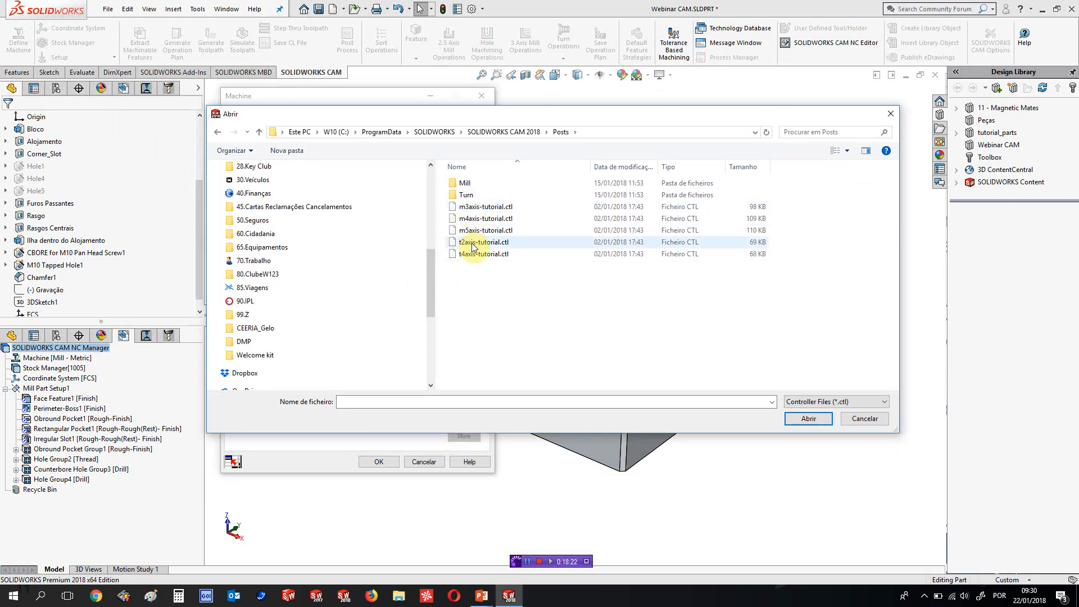
Load hh_itnc_530.ctl from the Mill folder, make it the active post processor and confirm the machine definition
double_click(466, 187)
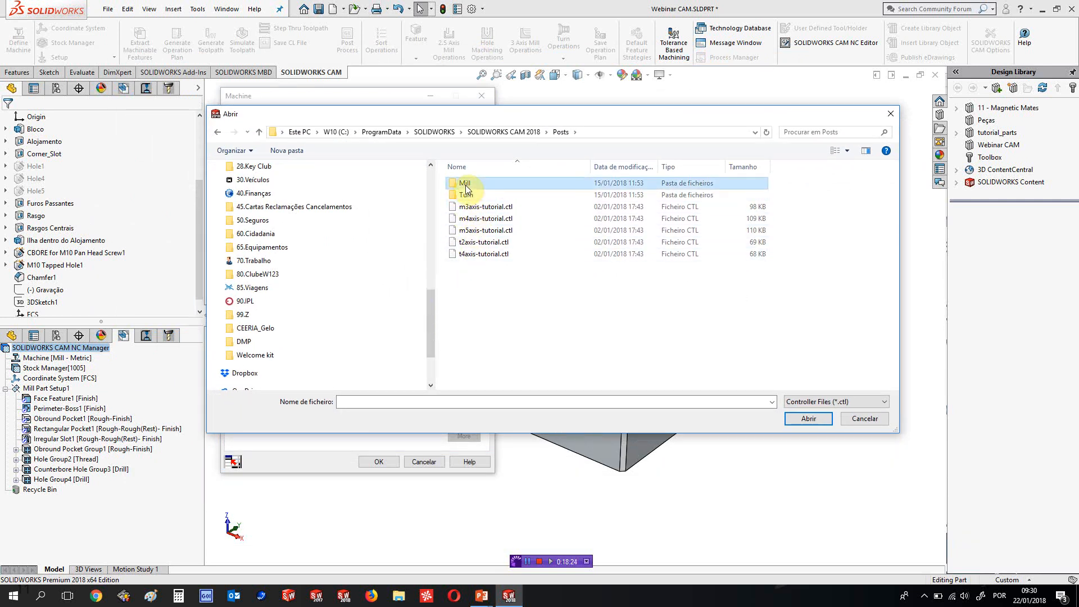
left_click_drag(509, 119, 474, 84)
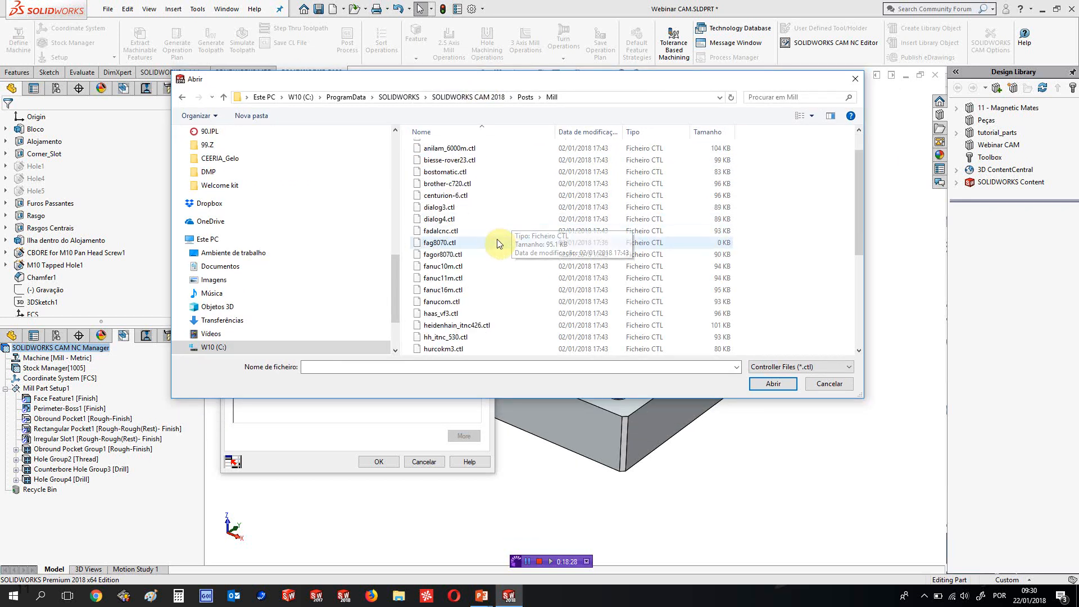
scroll(445, 334, "down", 1)
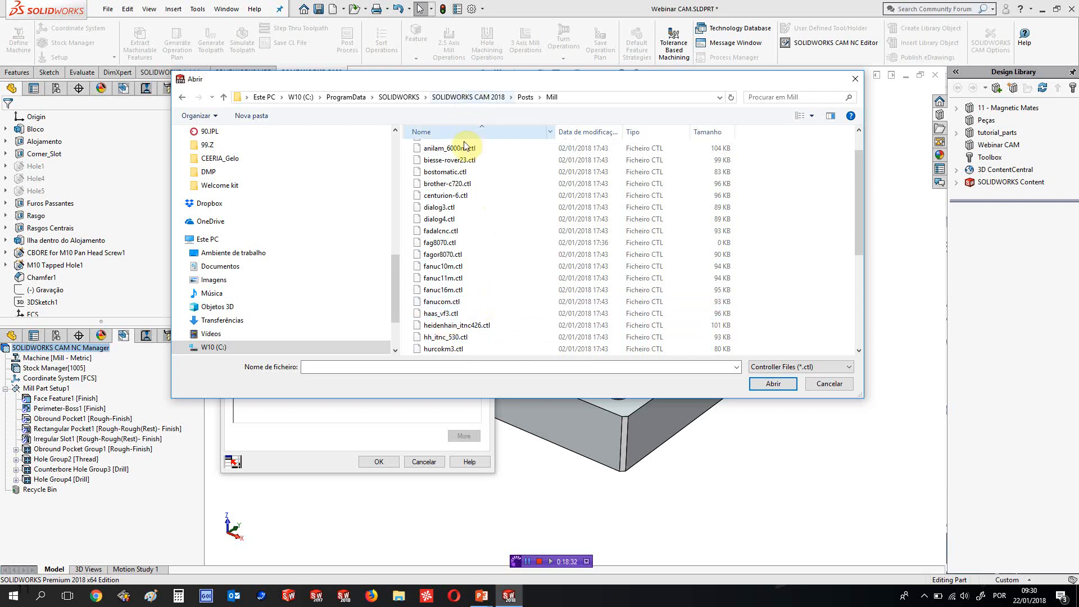
scroll(476, 254, "down", 2)
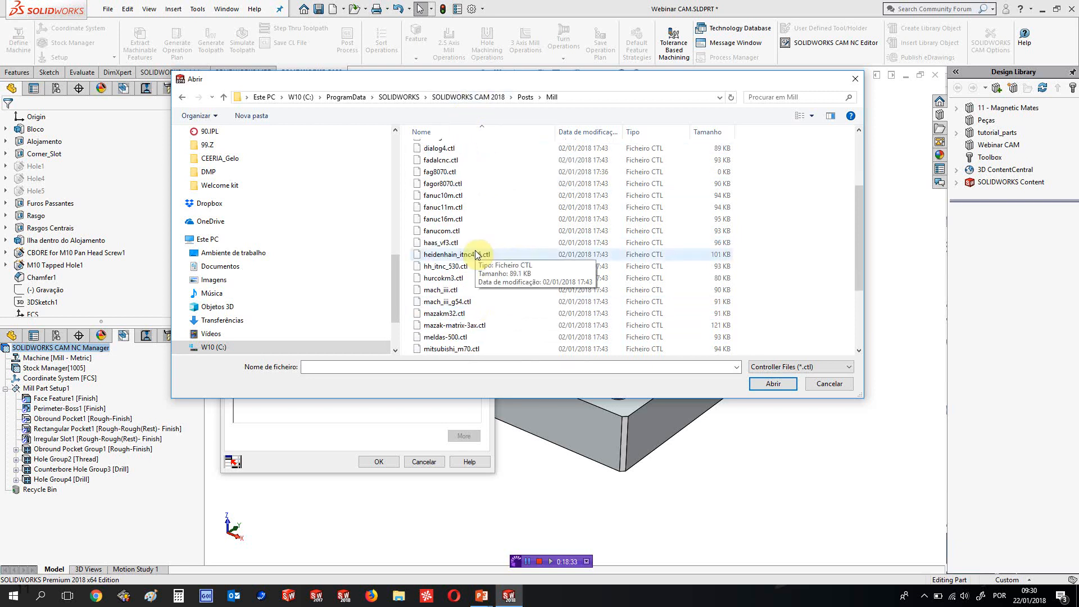
left_click(444, 266)
left_click(780, 383)
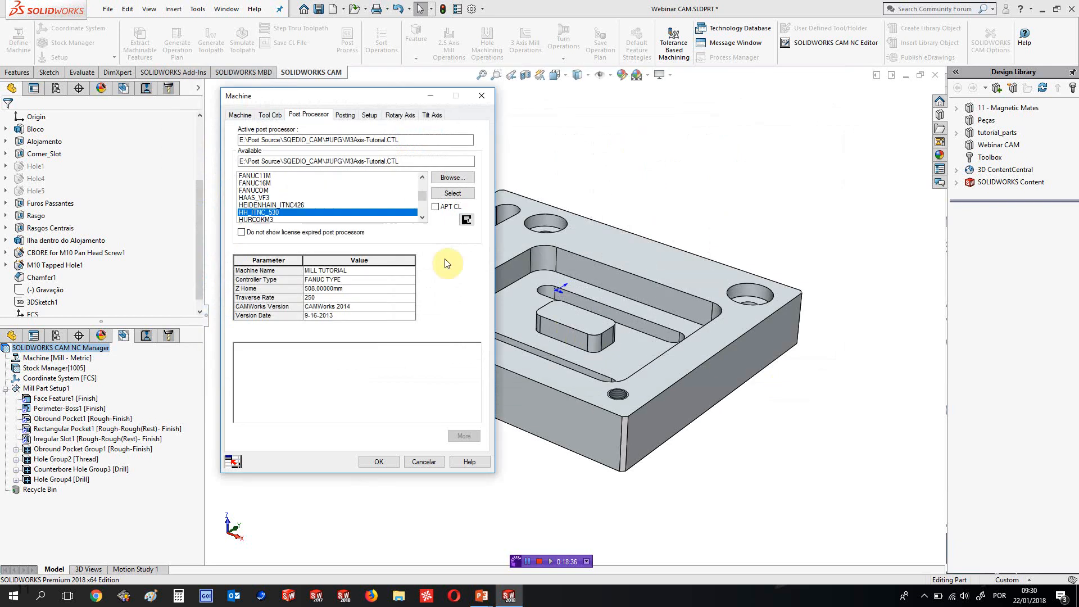
left_click(453, 193)
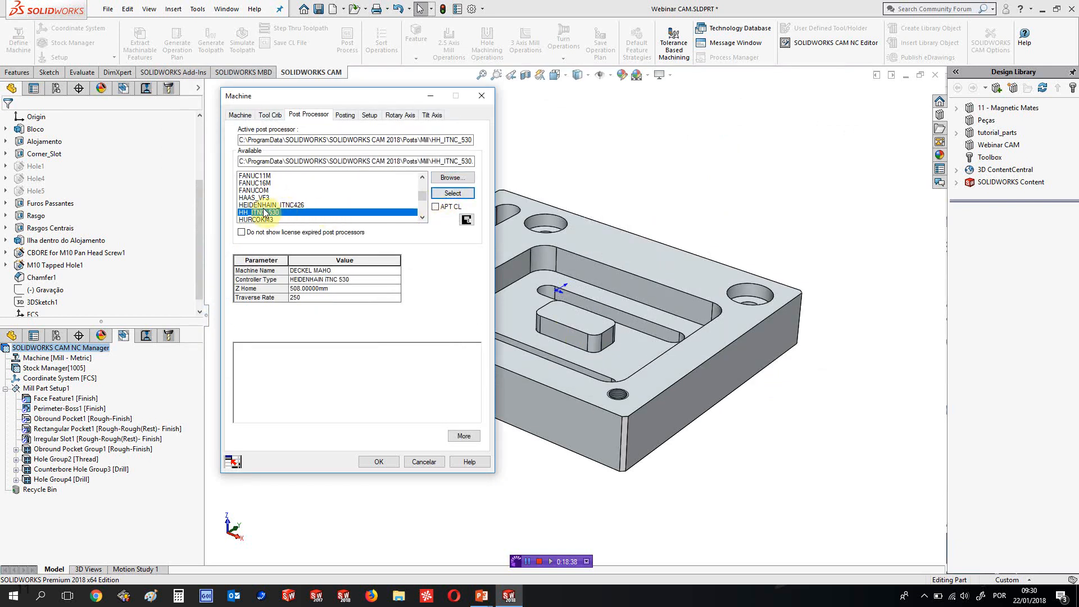
left_click(377, 461)
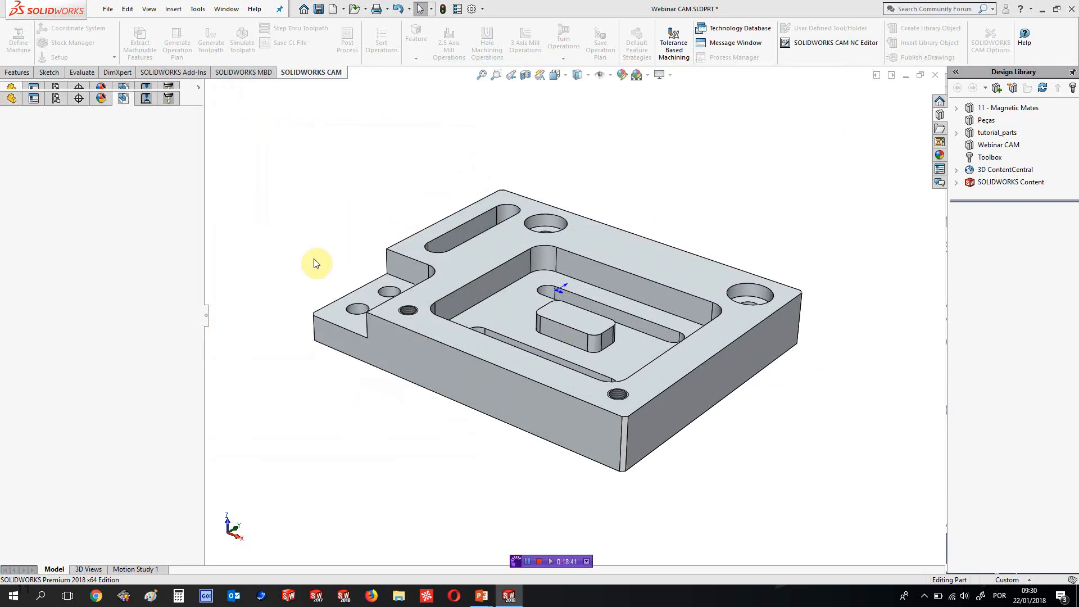
Post process Mill Part Setup1 and save the output to the desktop as Webinar CAM.H, replacing the existing file
left_click(145, 99)
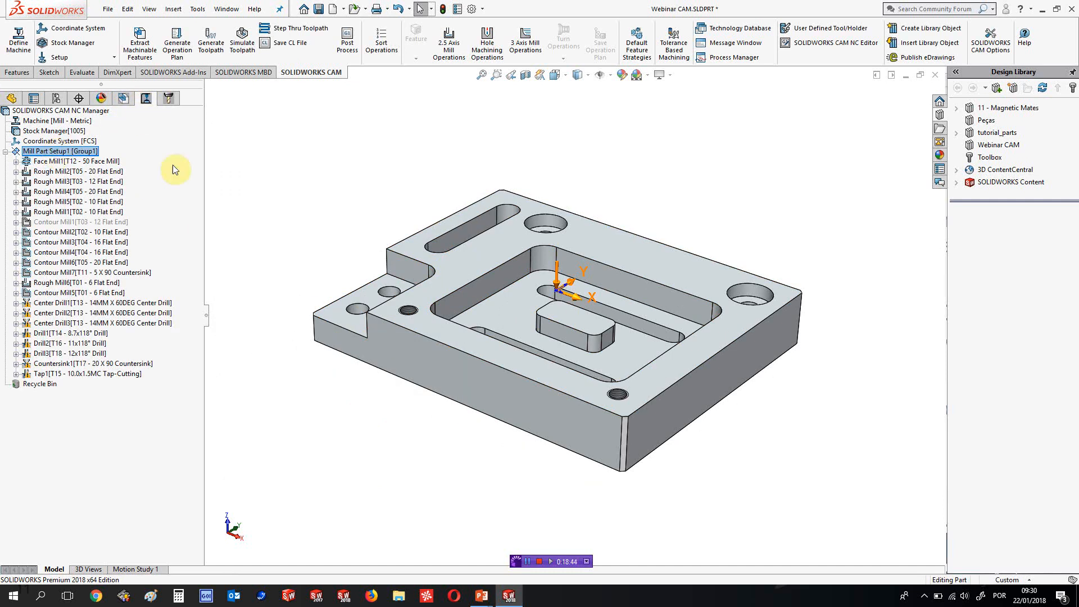
middle_click_drag(220, 168, 218, 194)
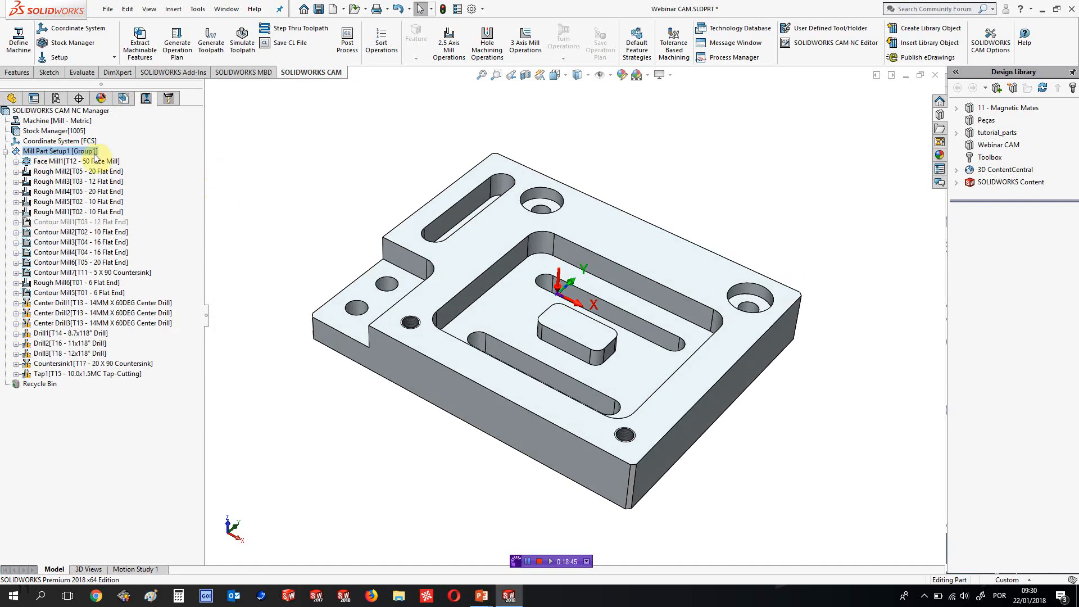
right_click(58, 152)
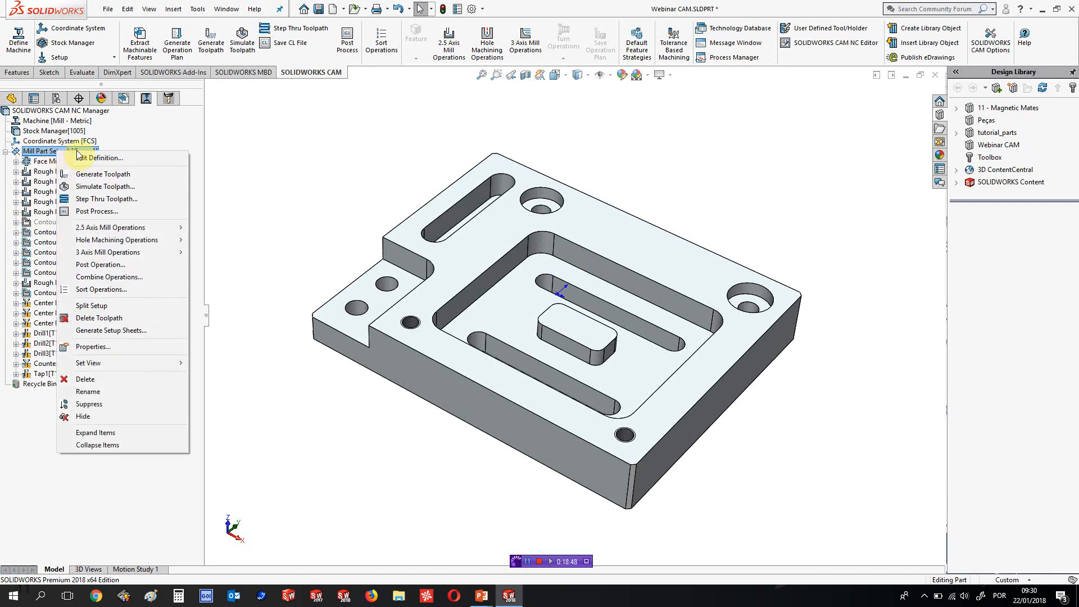
left_click(93, 212)
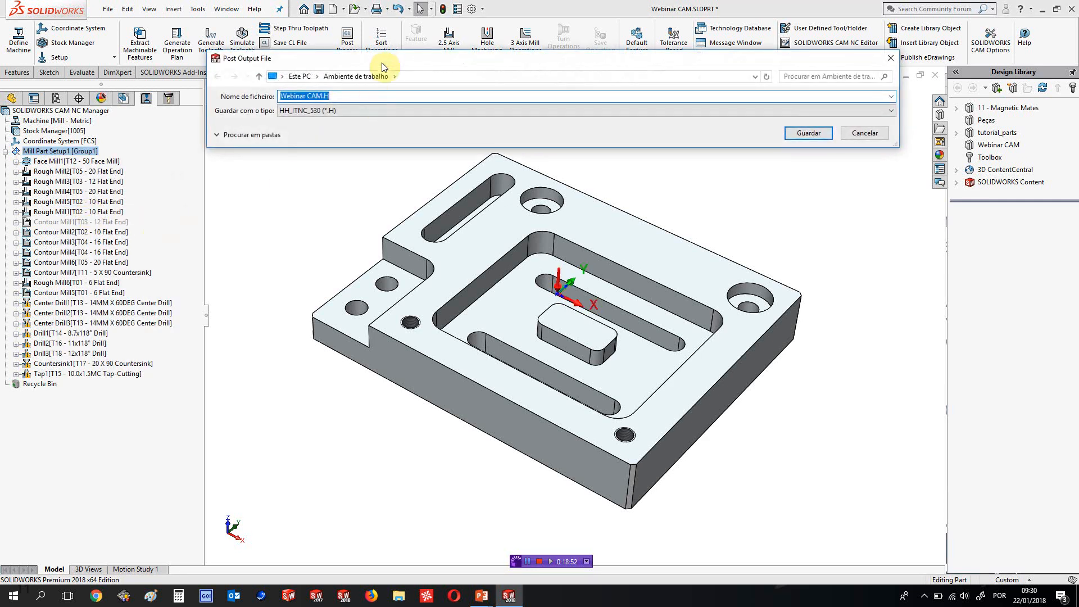
left_click_drag(381, 59, 374, 106)
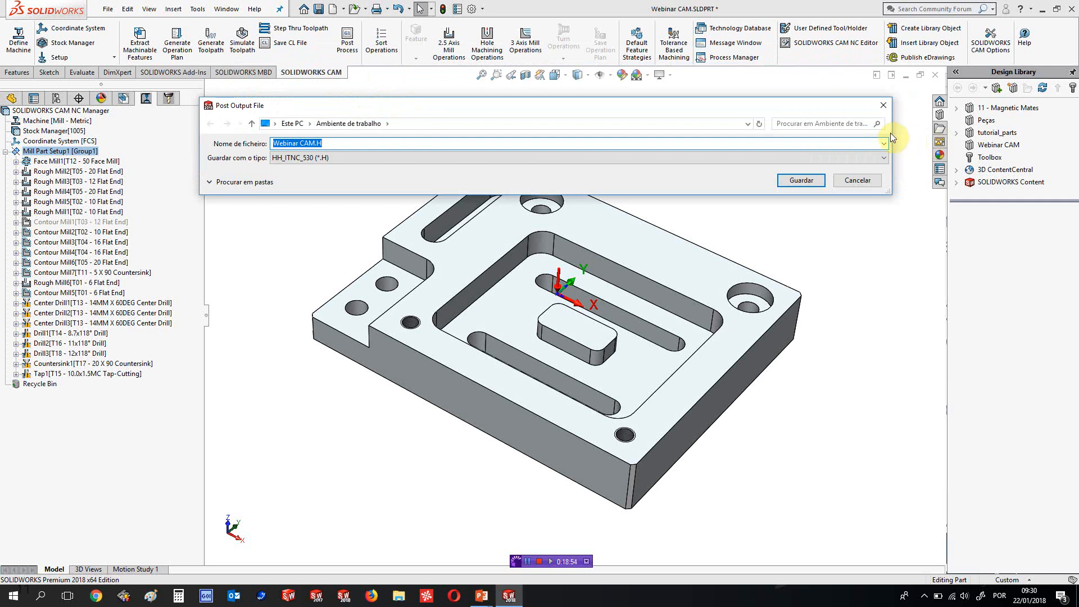
left_click_drag(892, 132, 446, 139)
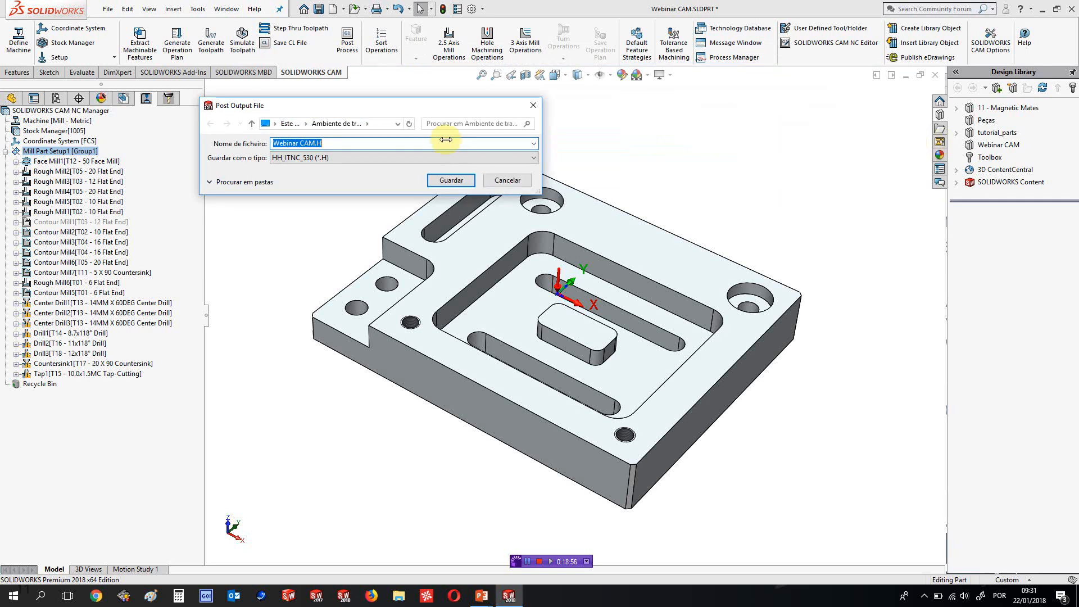
left_click(452, 180)
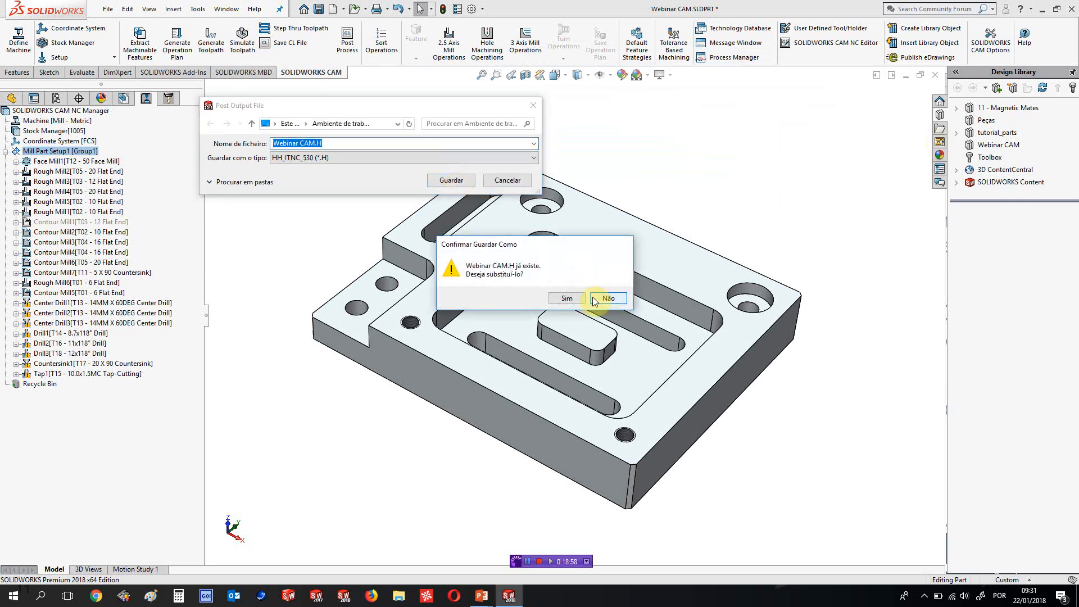
left_click(596, 300)
left_click(444, 181)
left_click(565, 298)
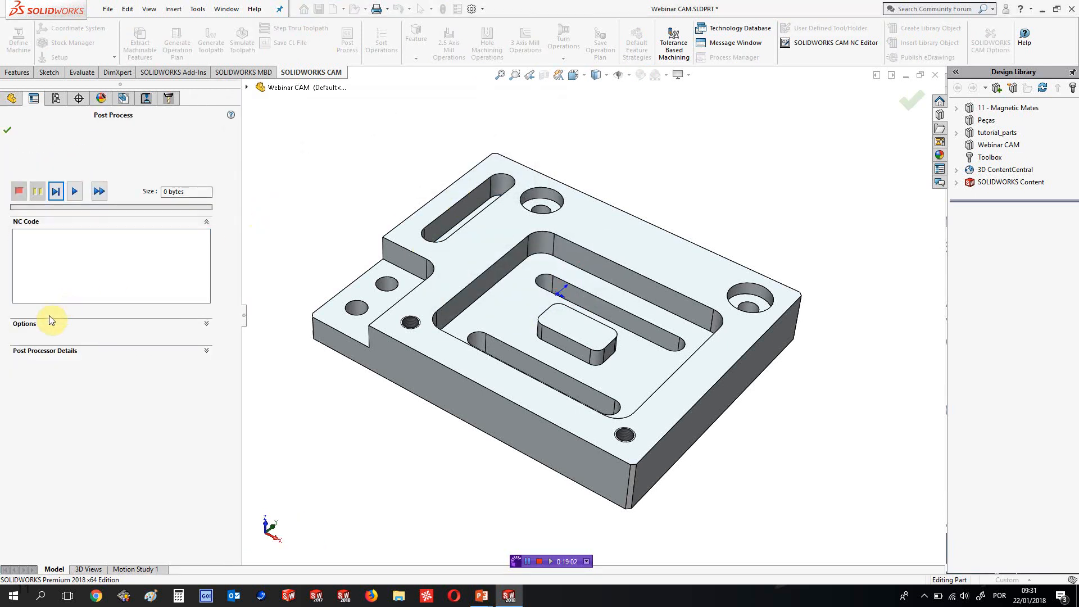
Set the G-code file to open in SOLIDWORKS CAM NC Editor and generate the setup's NC code, stepping through its first lines
left_click(28, 325)
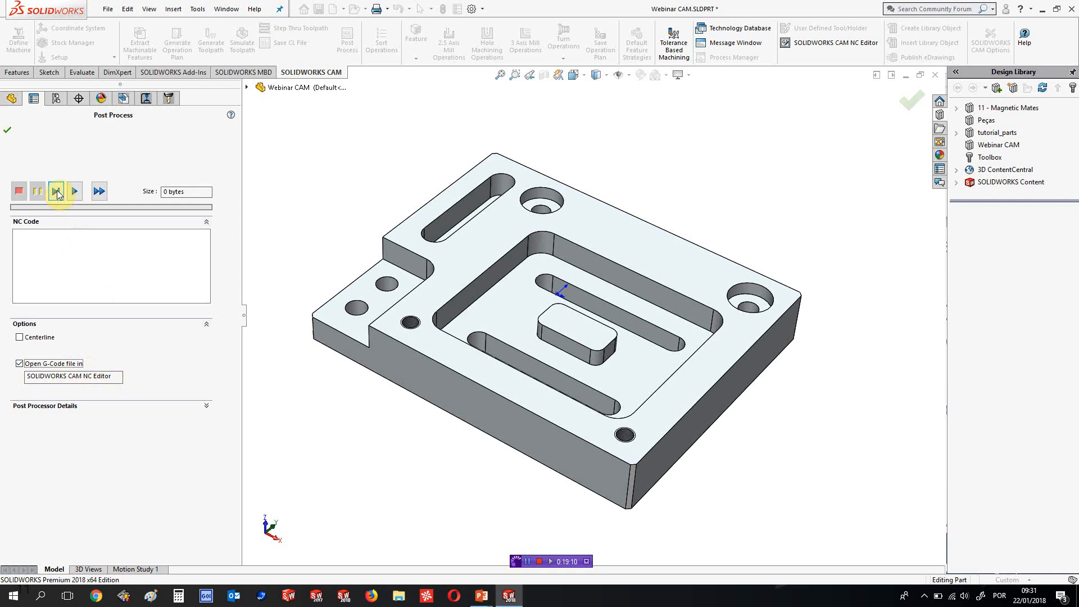
left_click(60, 192)
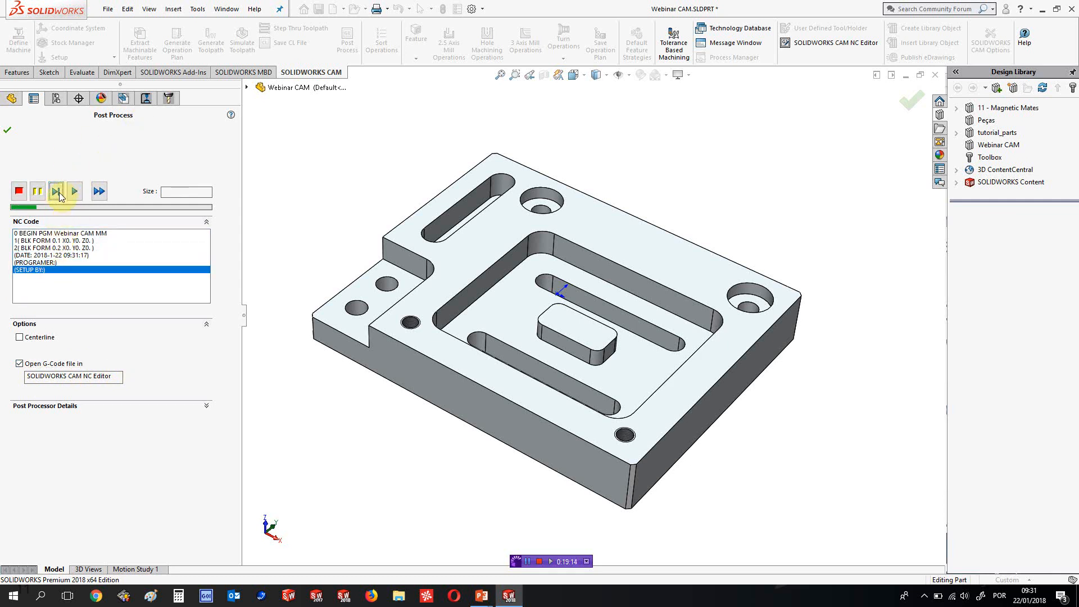
left_click(59, 193)
left_click(59, 192)
left_click(60, 193)
left_click(59, 192)
left_click(60, 192)
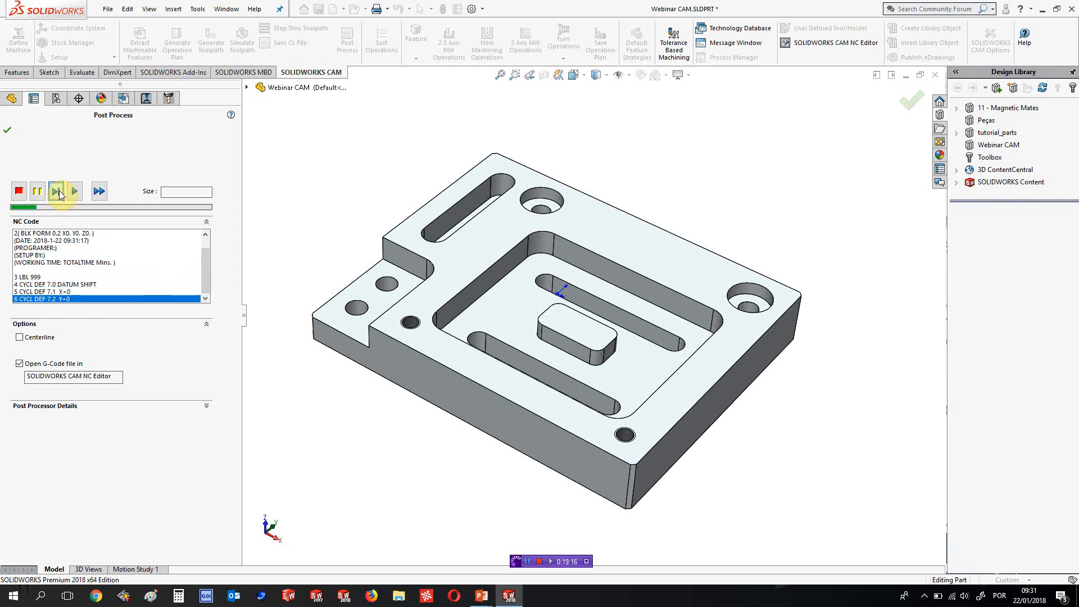
left_click(60, 192)
left_click(59, 192)
left_click(59, 193)
left_click(59, 193)
left_click(60, 193)
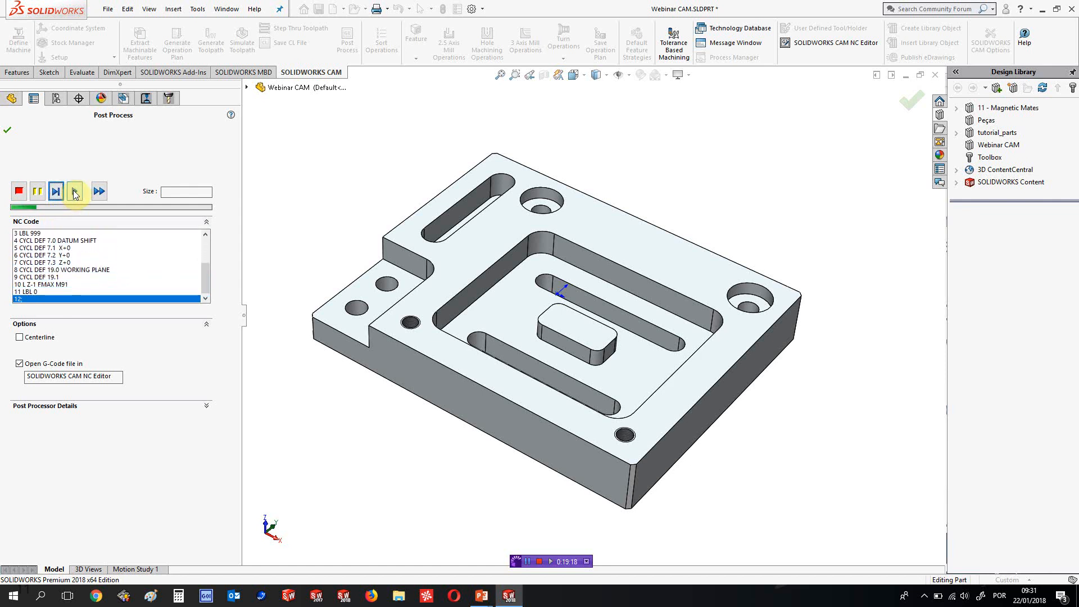
left_click(75, 192)
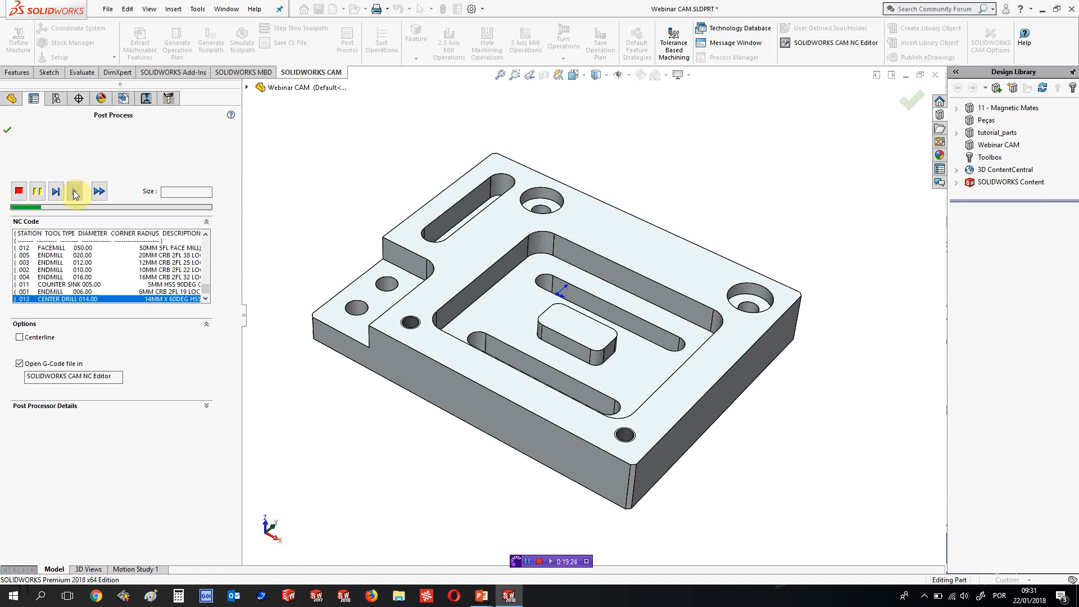
left_click(8, 132)
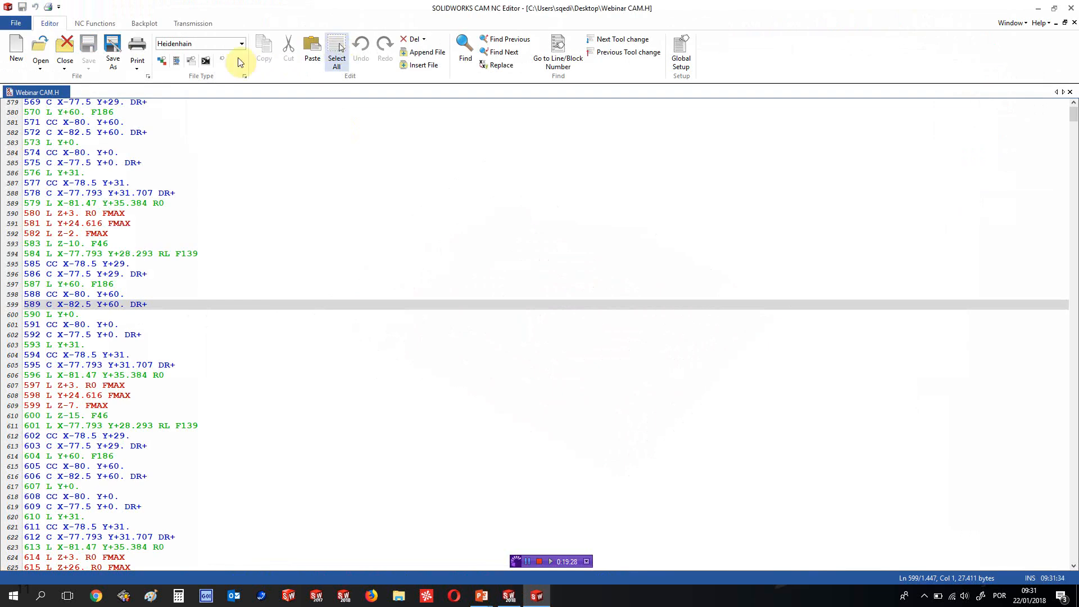
Examine the Webinar CAM.H program in the NC editor, from its header through the face mill and 20 mm end mill blocks
double_click(484, 17)
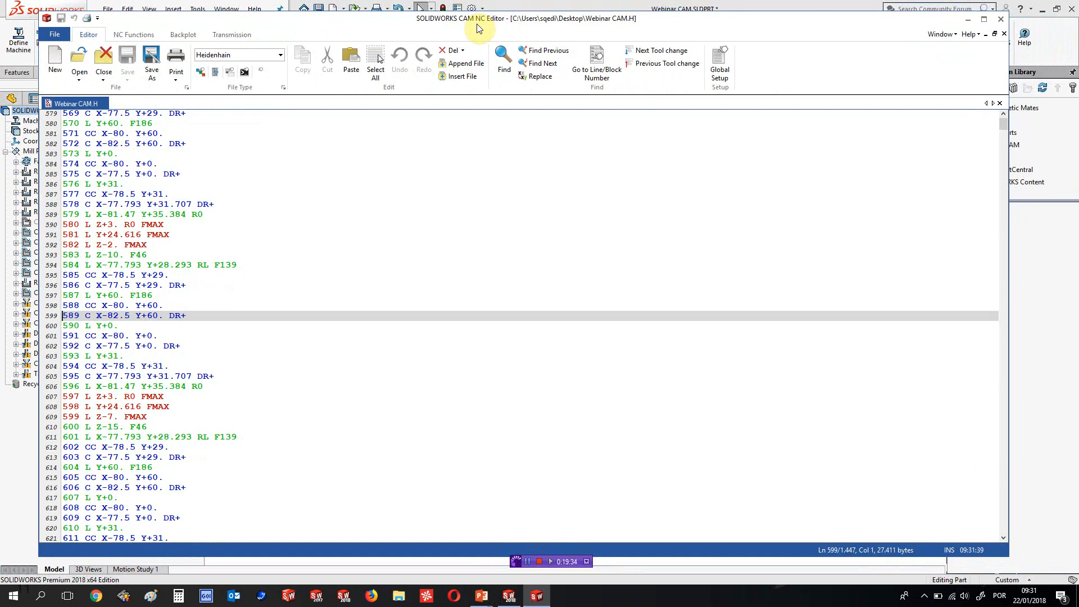
left_click(233, 34)
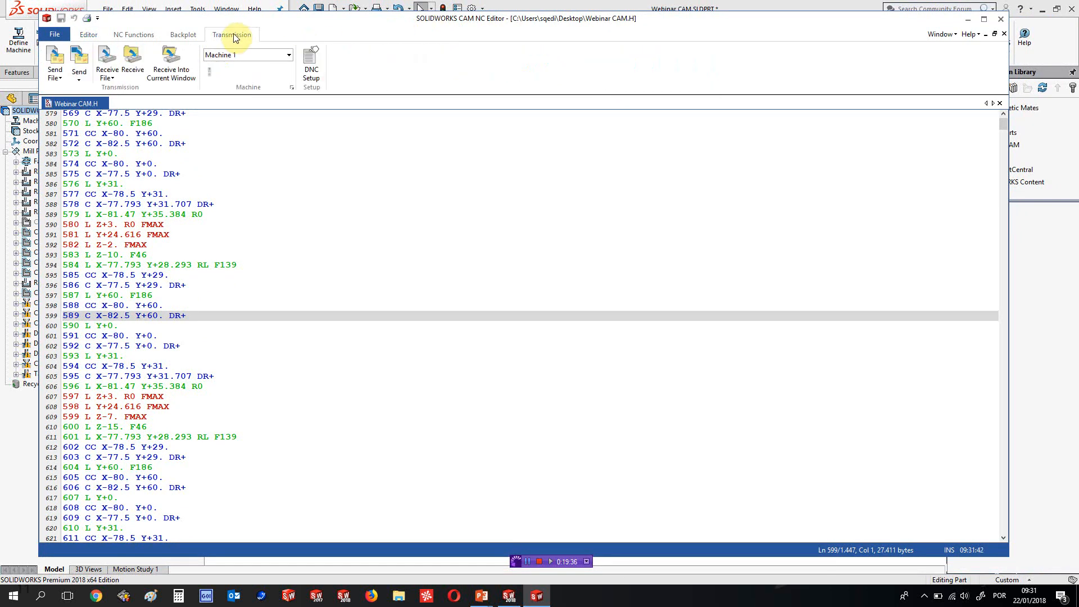
scroll(242, 204, "up", 13)
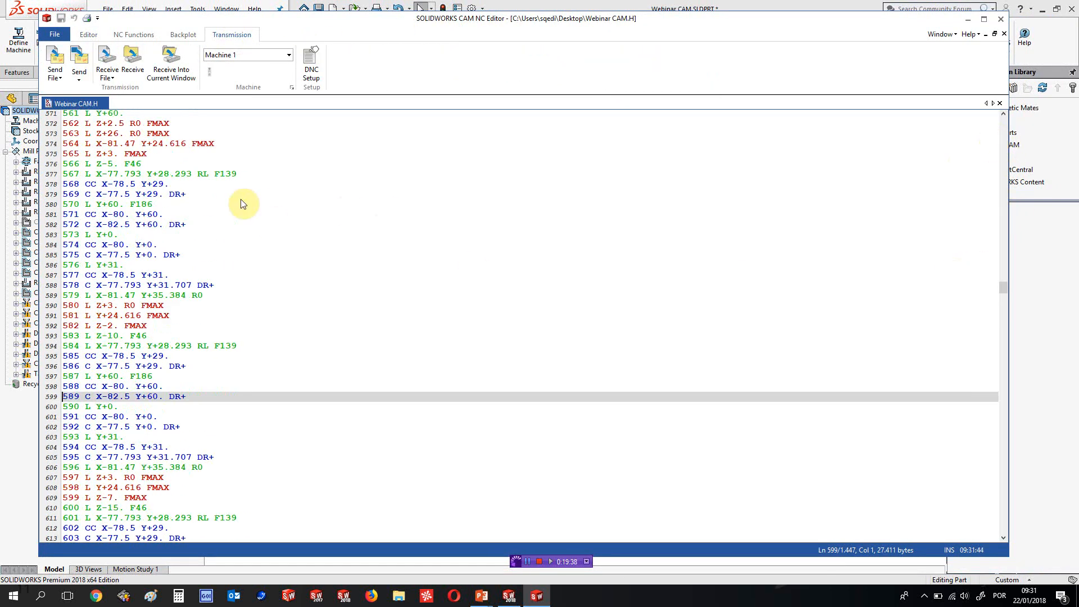
scroll(241, 204, "up", 20)
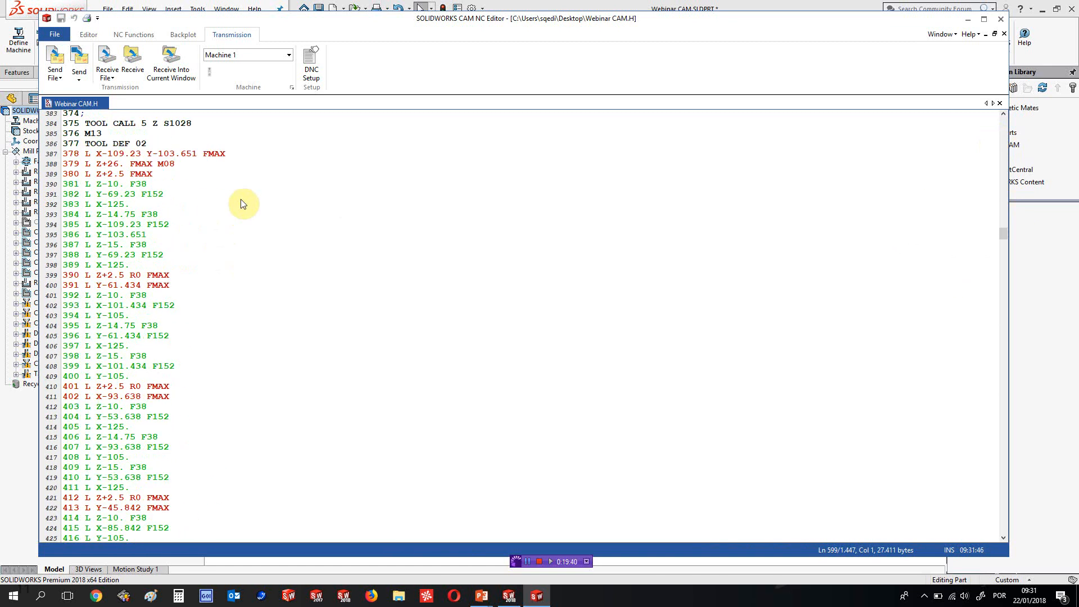
left_click_drag(1004, 236, 1003, 121)
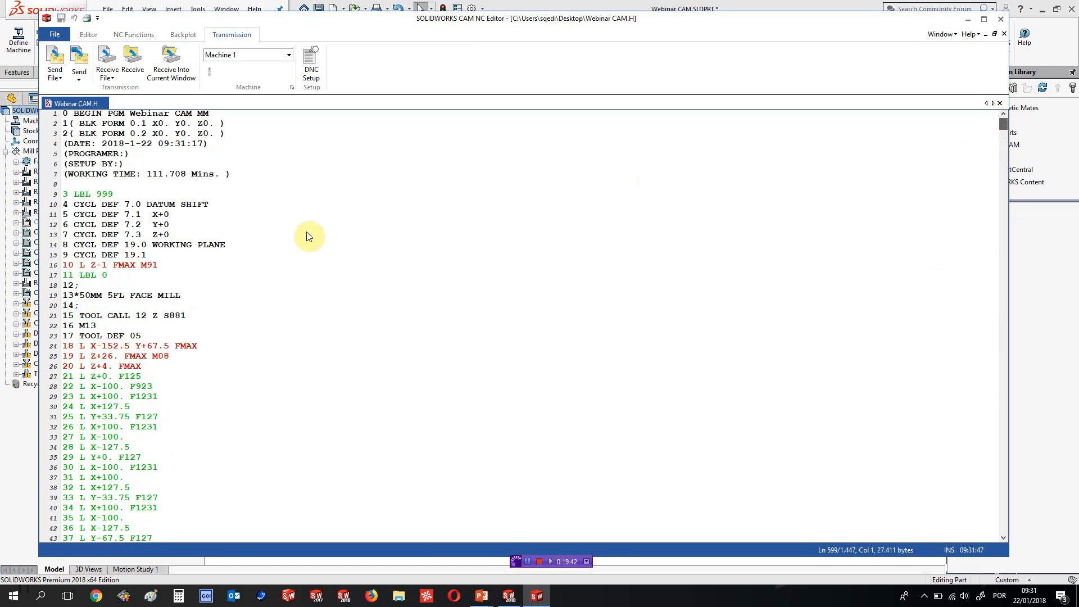
left_click(100, 355)
scroll(100, 355, "down", 4)
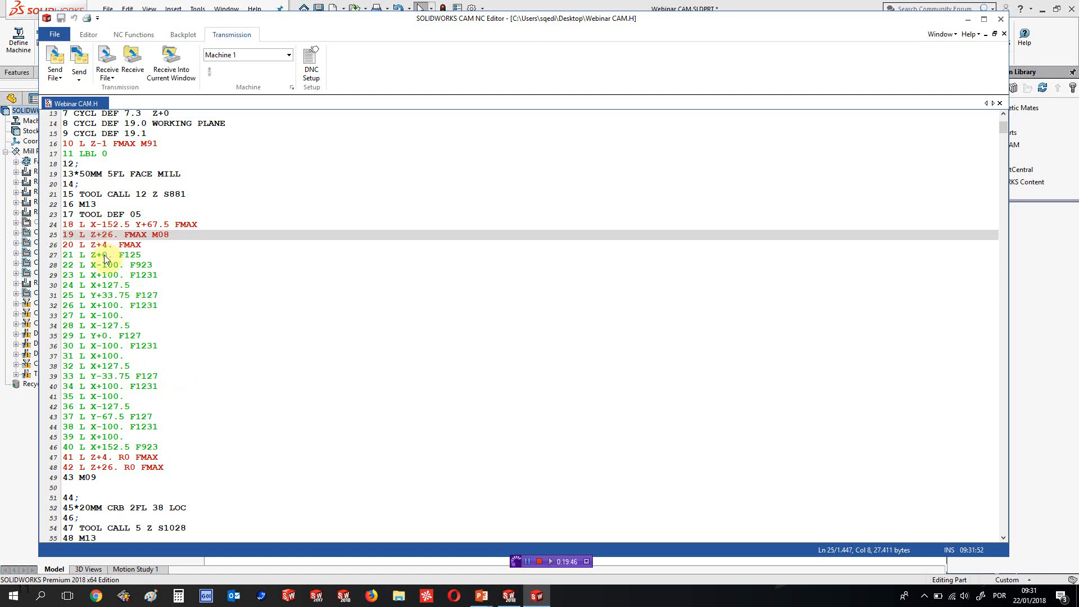
left_click(107, 255)
scroll(110, 274, "down", 1)
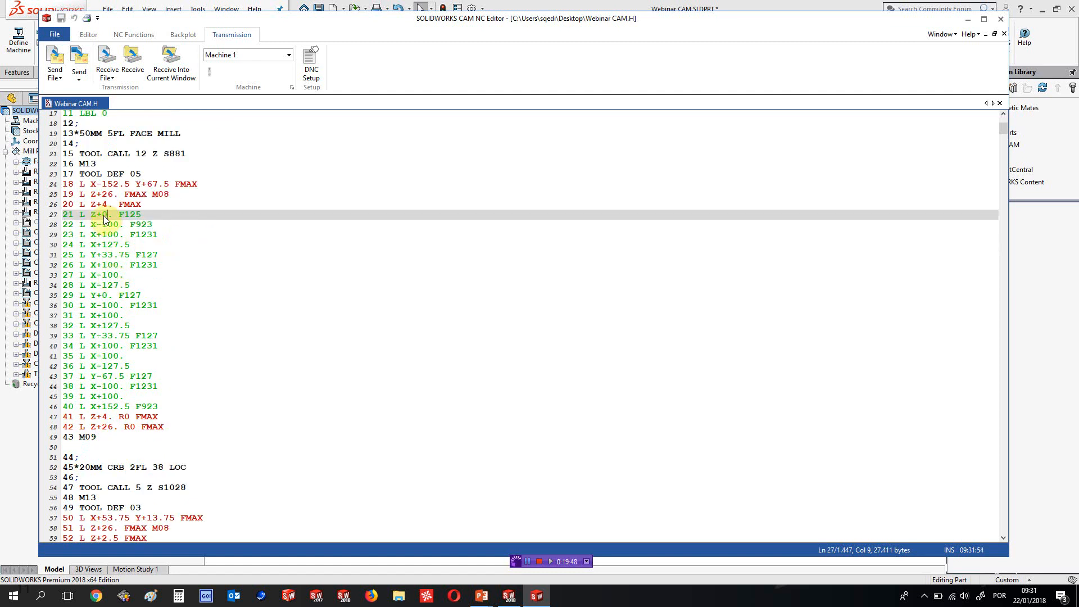
scroll(104, 219, "down", 20)
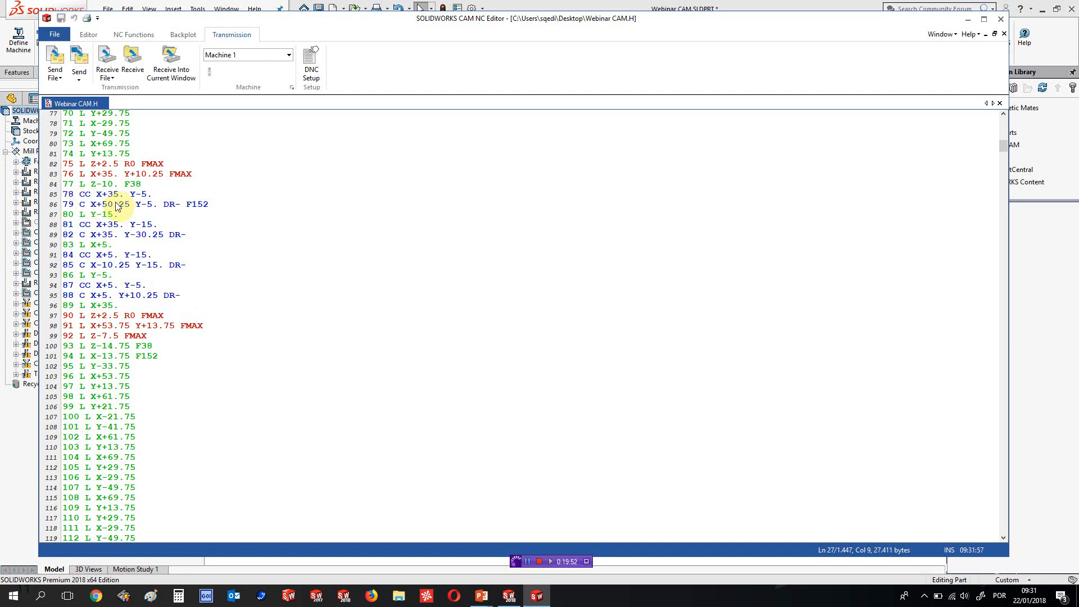
scroll(115, 207, "up", 20)
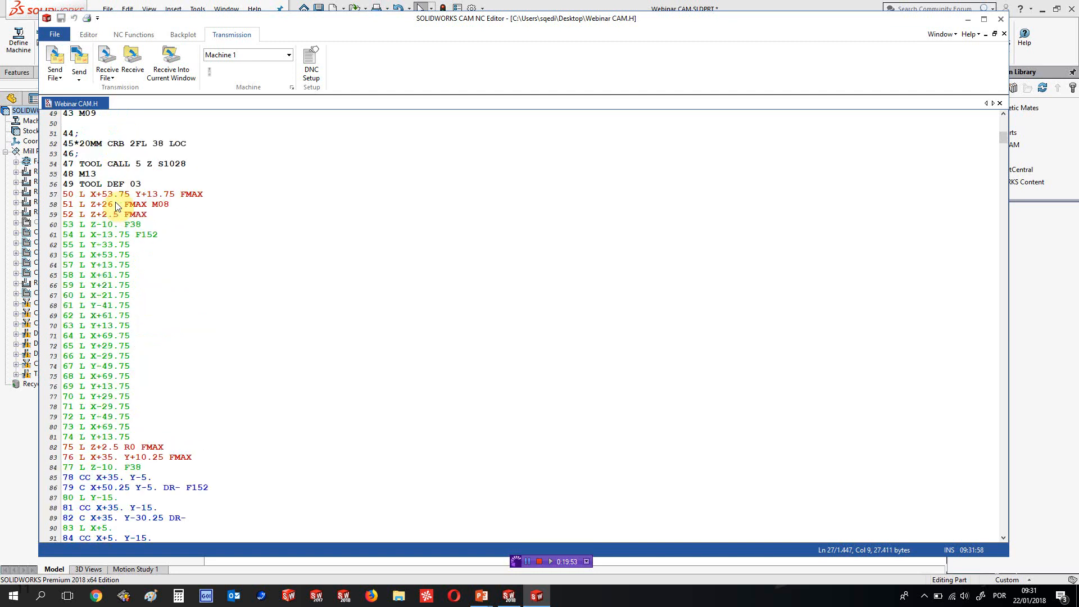
Set the backplot file type to Heidenhain and open the backplot window for the program
left_click(184, 34)
left_click_drag(296, 23, 337, 23)
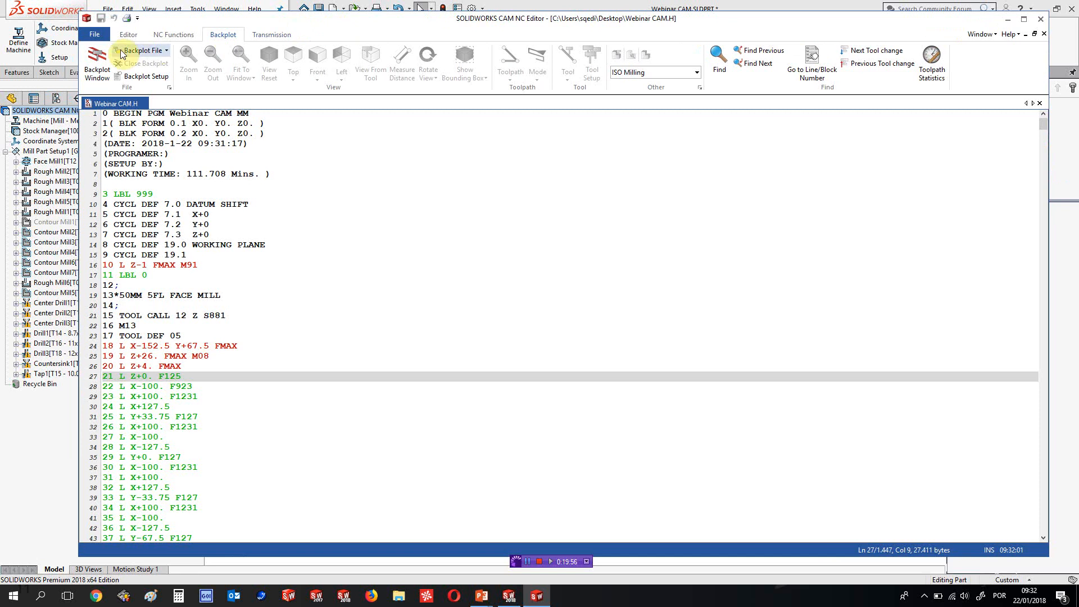
left_click(696, 72)
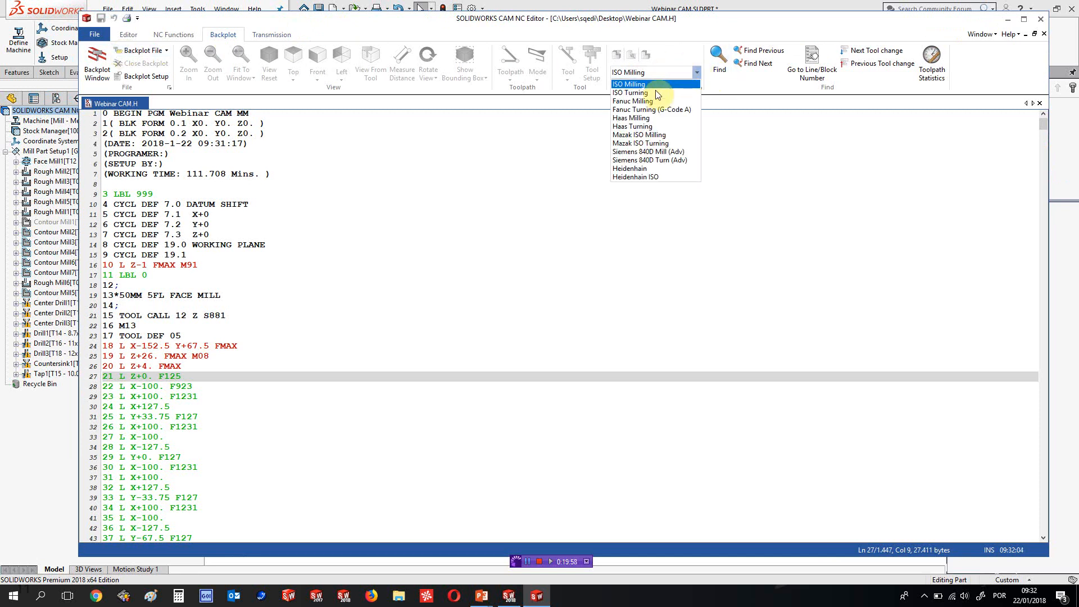
left_click(630, 168)
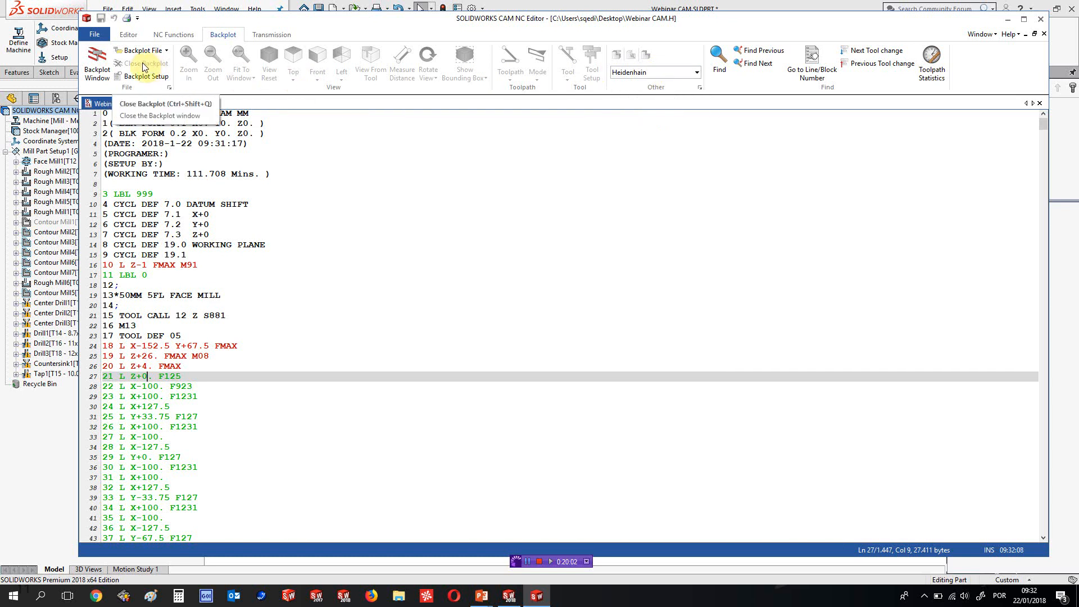
left_click(96, 63)
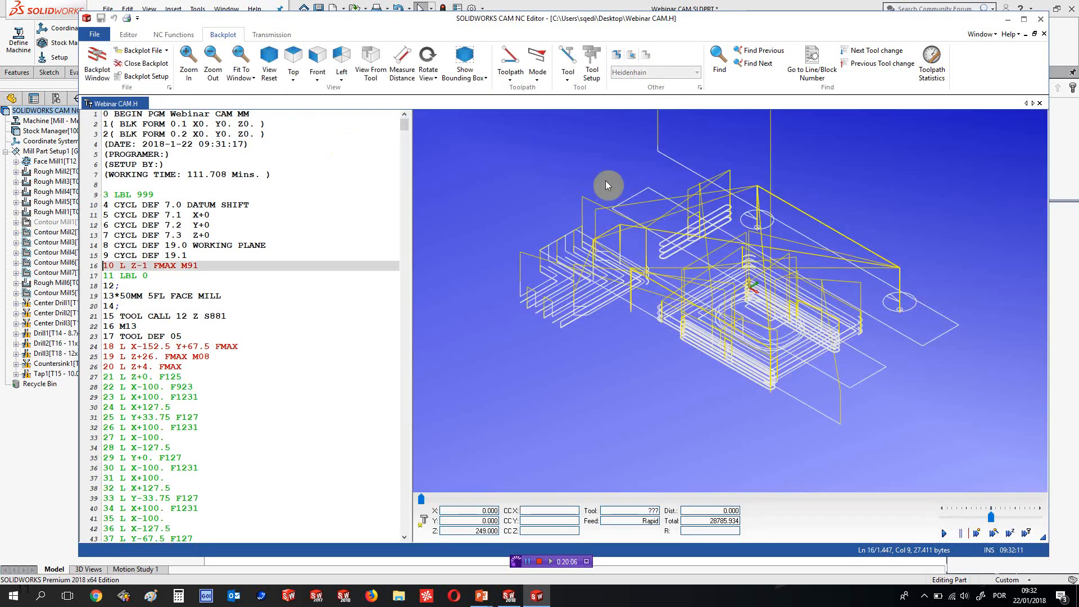
Play the backplot simulation of the toolpaths at an increased speed
mouse_move(658, 325)
left_mouse_down()
mouse_move(663, 298)
mouse_move(656, 348)
mouse_move(651, 337)
left_mouse_up()
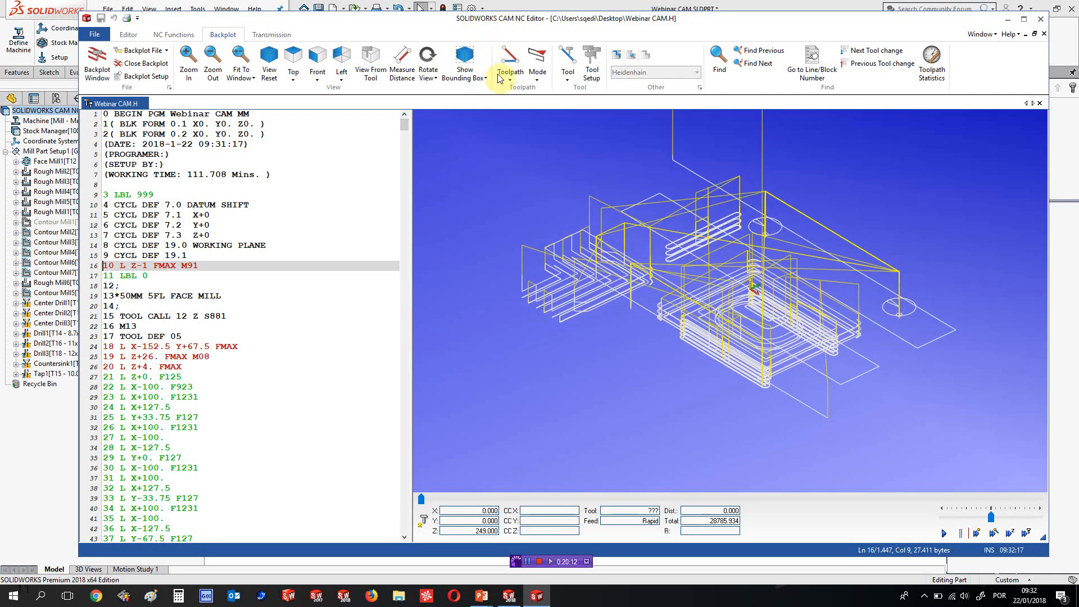
left_click_drag(503, 17, 466, 43)
left_click_drag(506, 219, 514, 184)
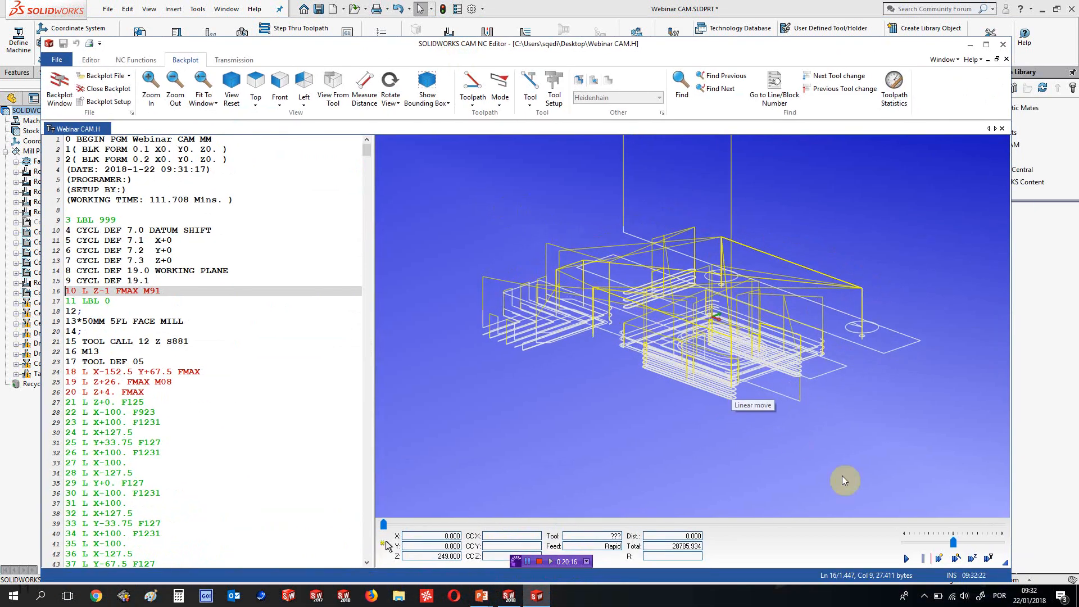
left_click(907, 558)
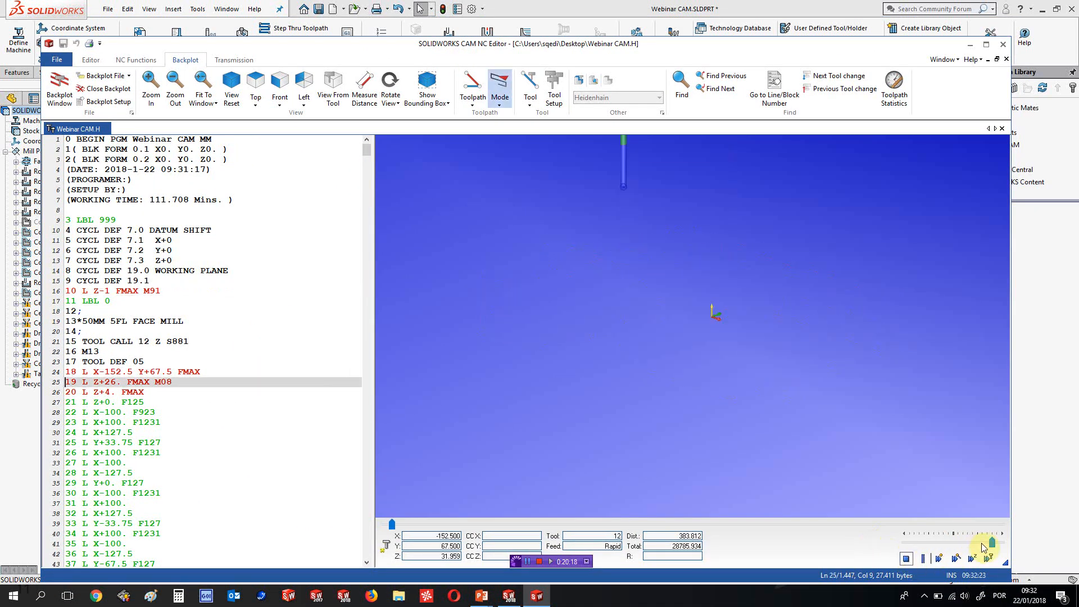
left_click_drag(953, 542, 991, 544)
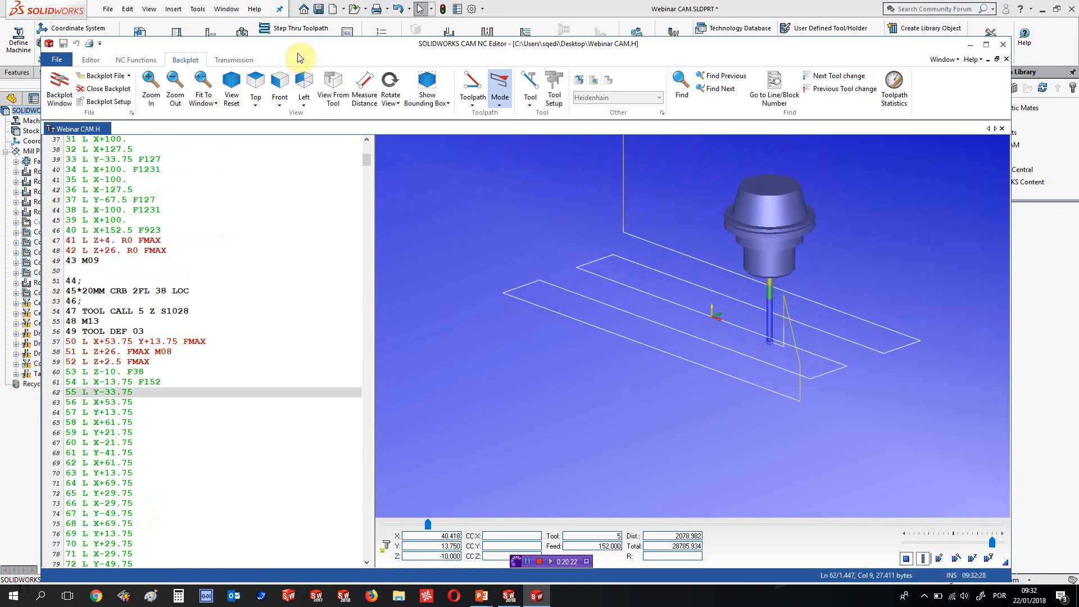
Review the DNC setup of Machine 1 without changing it and show the options for sending the program to the machine
left_click_drag(297, 47, 281, 35)
left_click(234, 48)
left_click(298, 76)
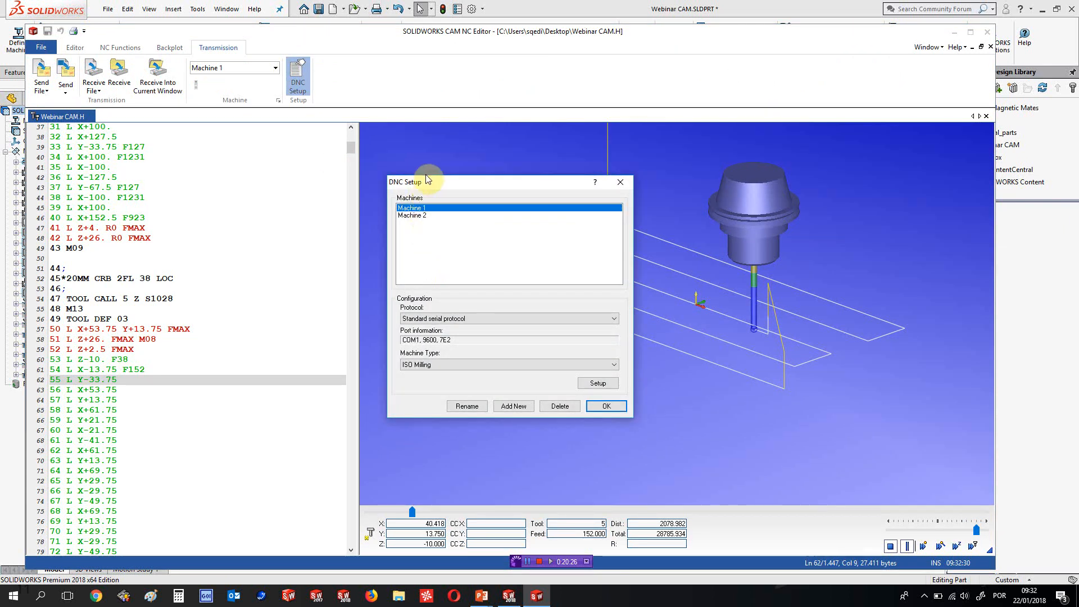
left_click_drag(428, 187, 407, 173)
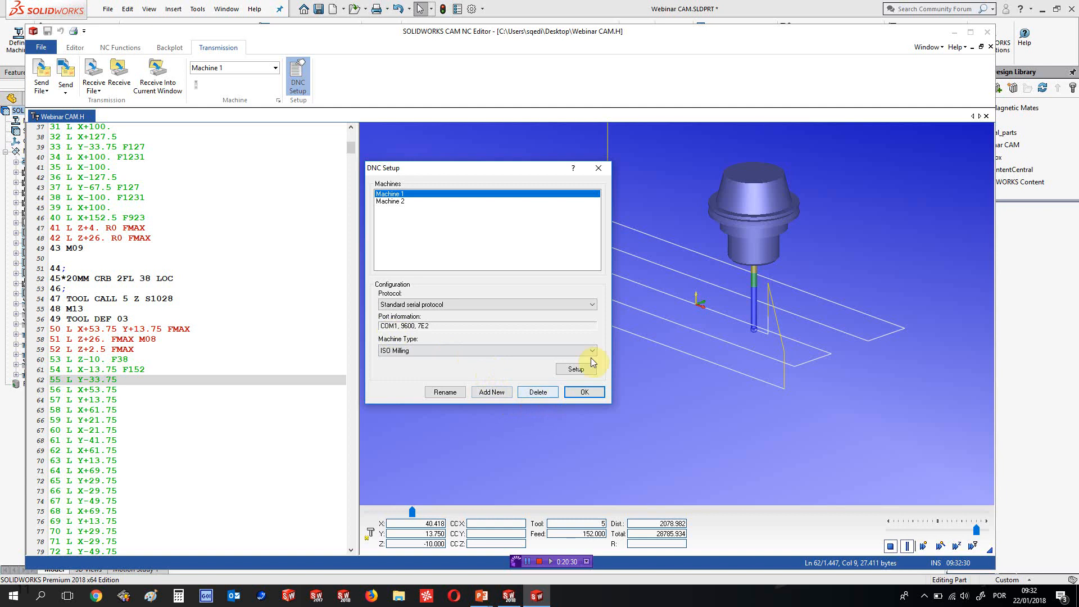
left_click(598, 169)
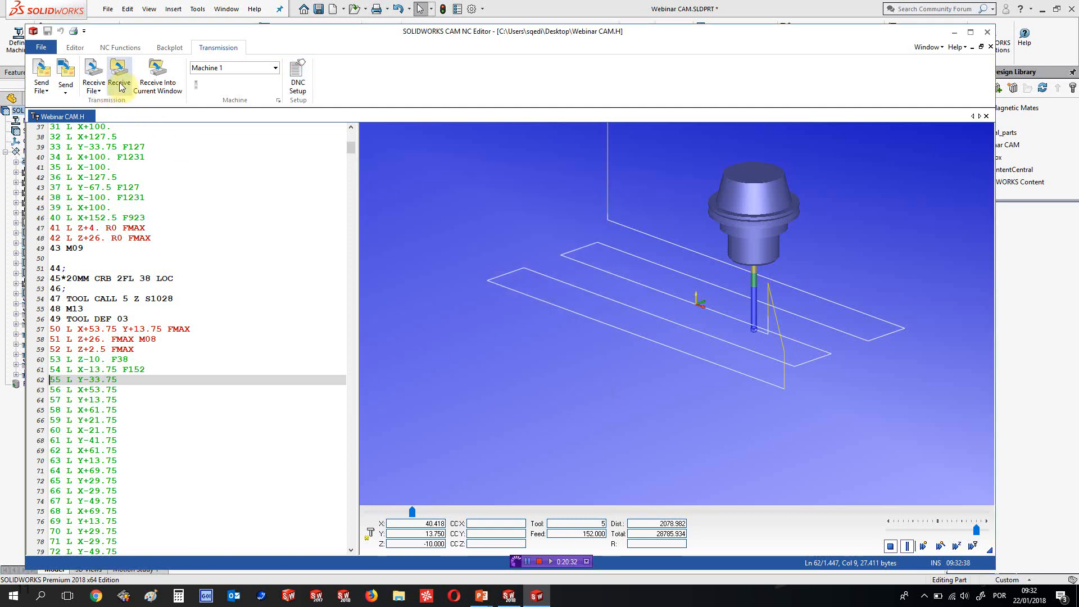
left_click(66, 92)
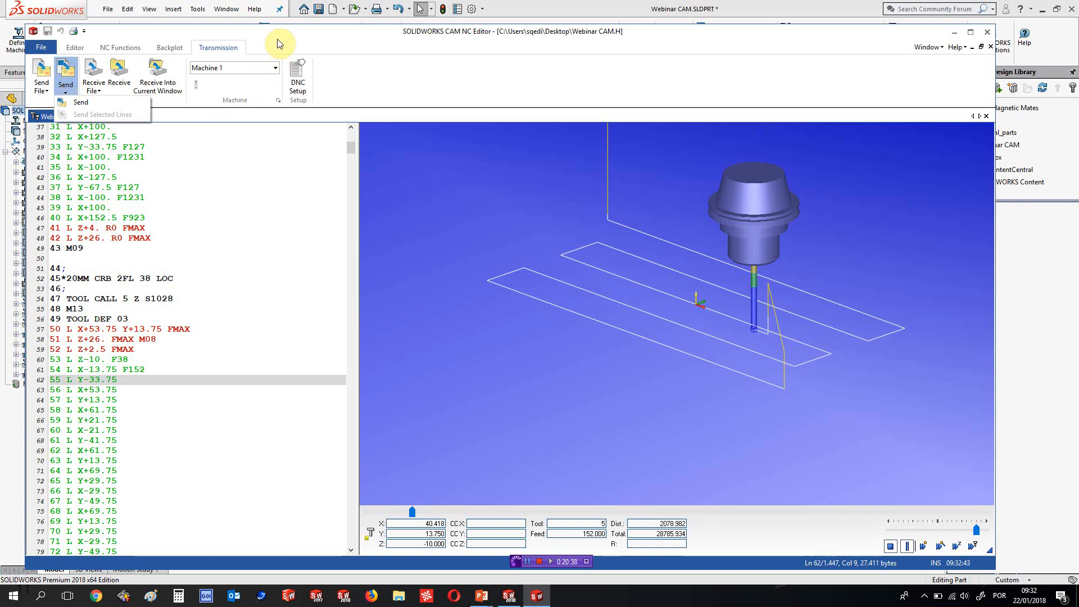
Close the NC editor and list the machinable features of the part back in SOLIDWORKS
left_click(988, 33)
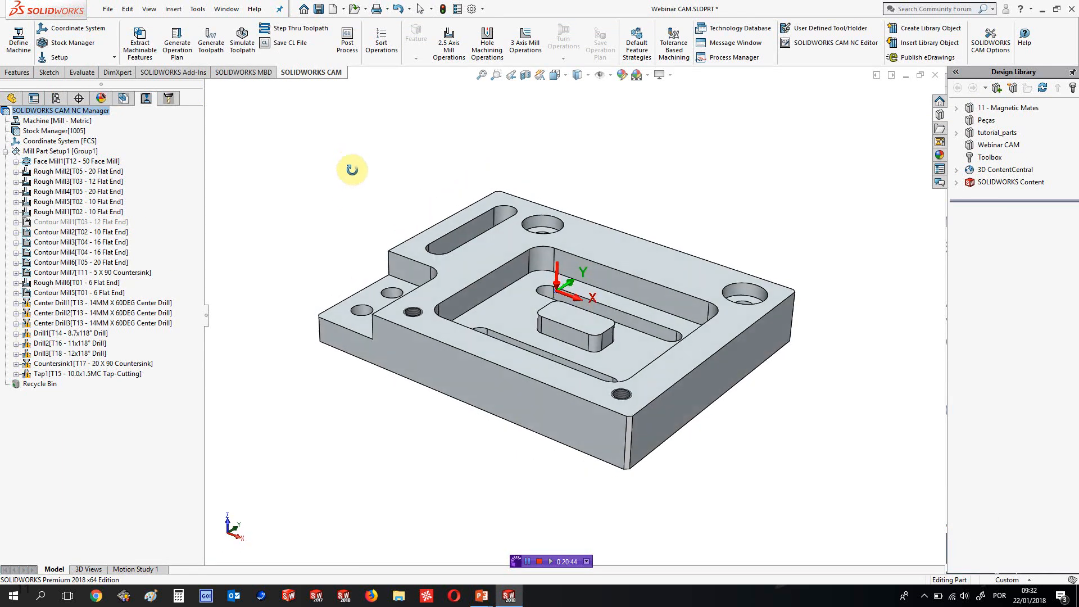
mouse_move(84, 194)
mouse_move(414, 169)
middle_mouse_down()
mouse_move(410, 133)
mouse_move(412, 163)
middle_mouse_up()
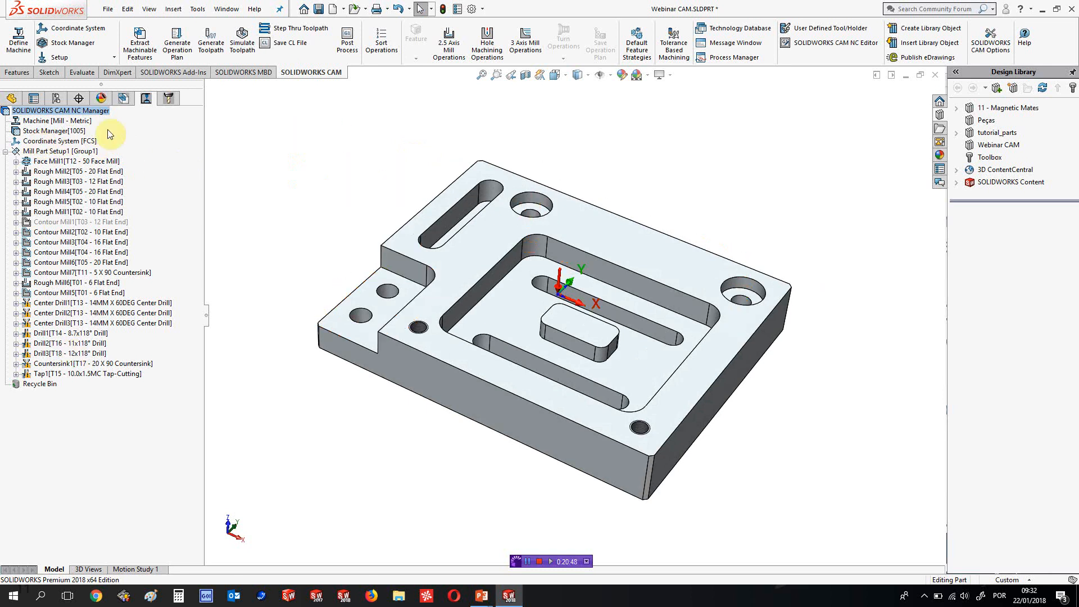
left_click(124, 98)
middle_click_drag(364, 257, 585, 452)
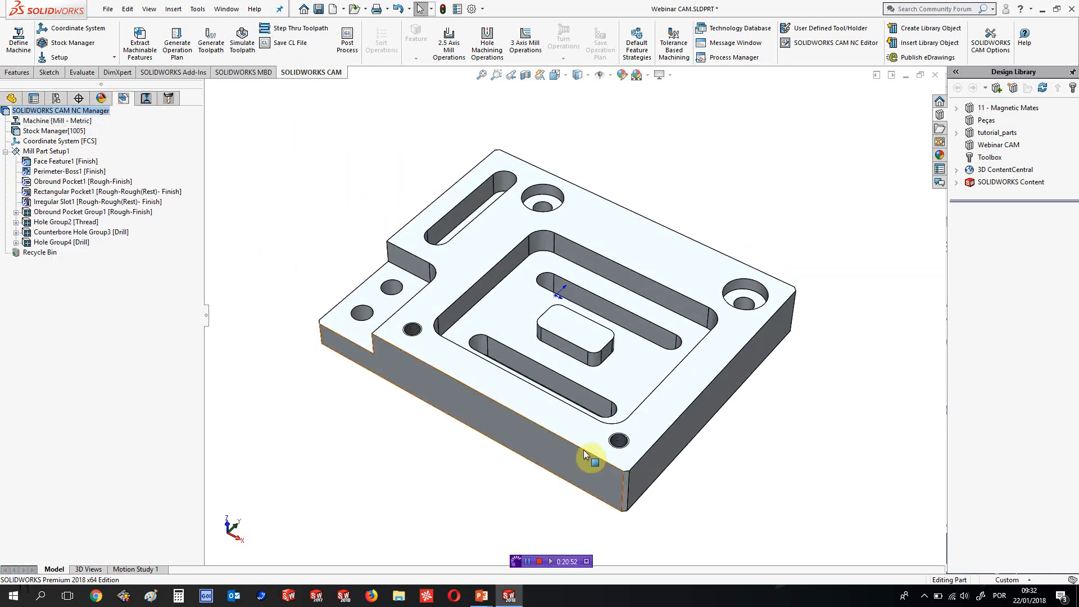
Show the Gravação text sketch on the part's upper face, beside the central pocket
scroll(587, 444, "down", 5)
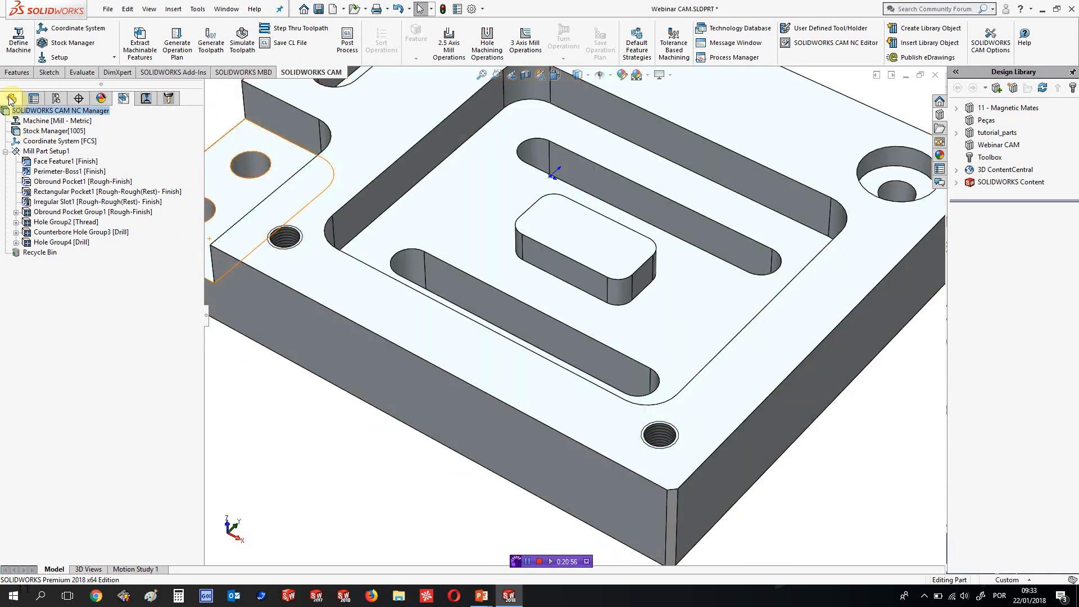
left_click(11, 100)
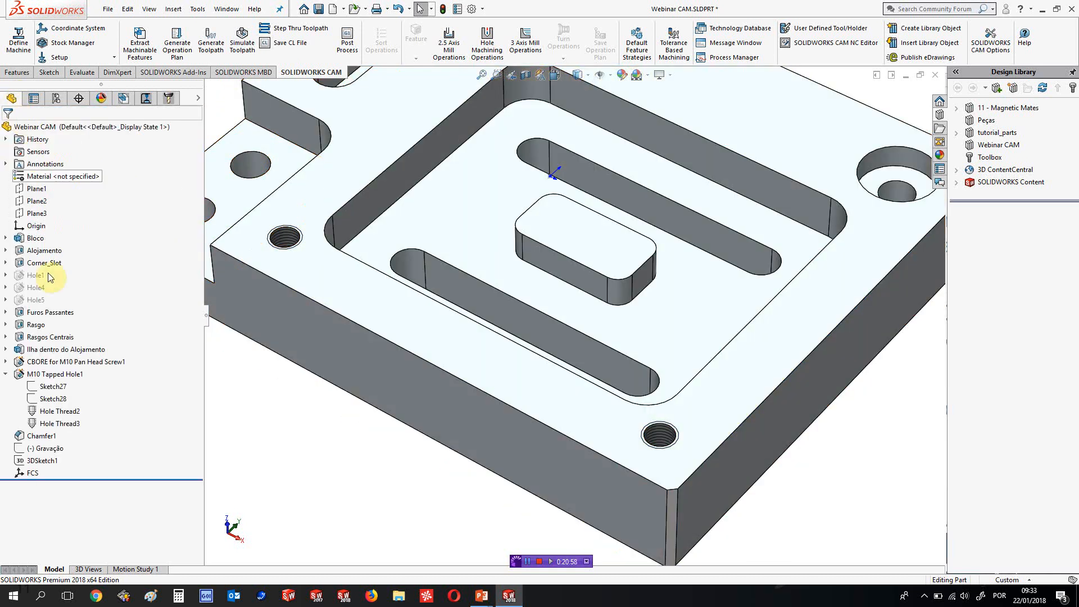
left_click(45, 461)
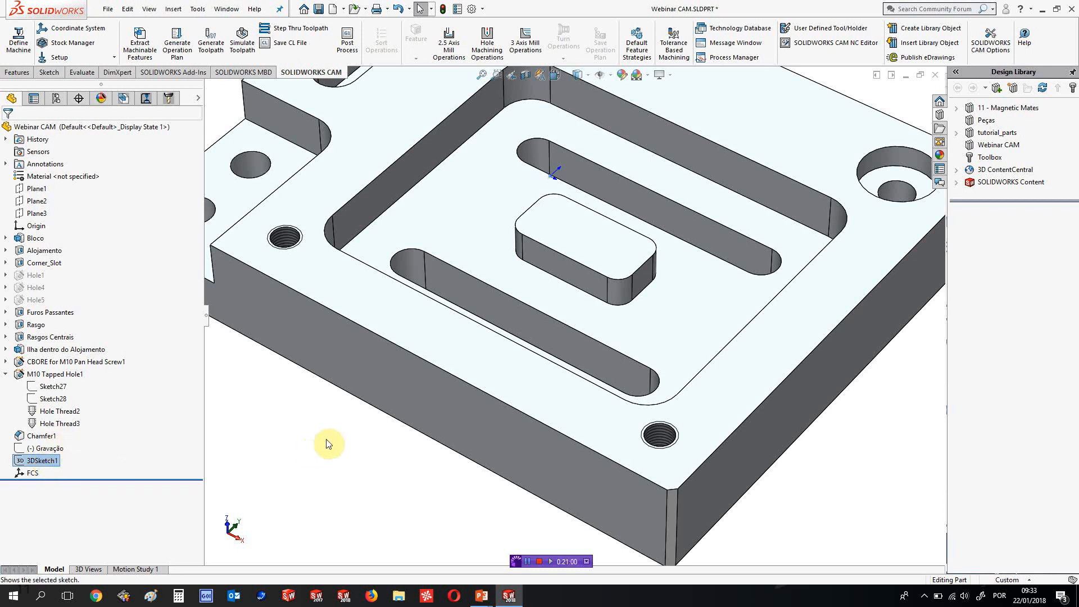
left_click(49, 448)
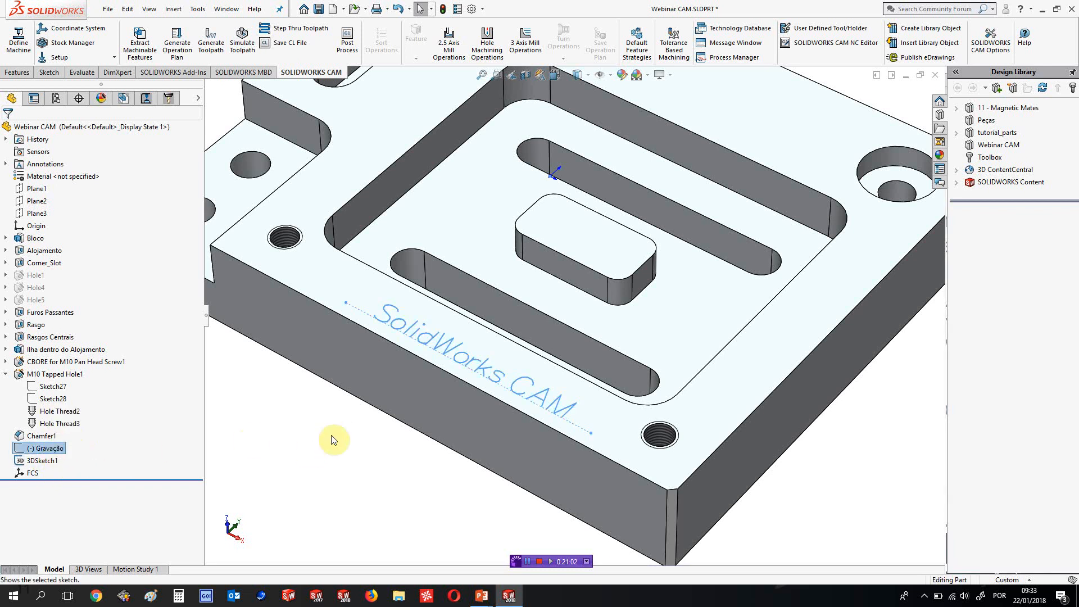
scroll(360, 388, "up", 5)
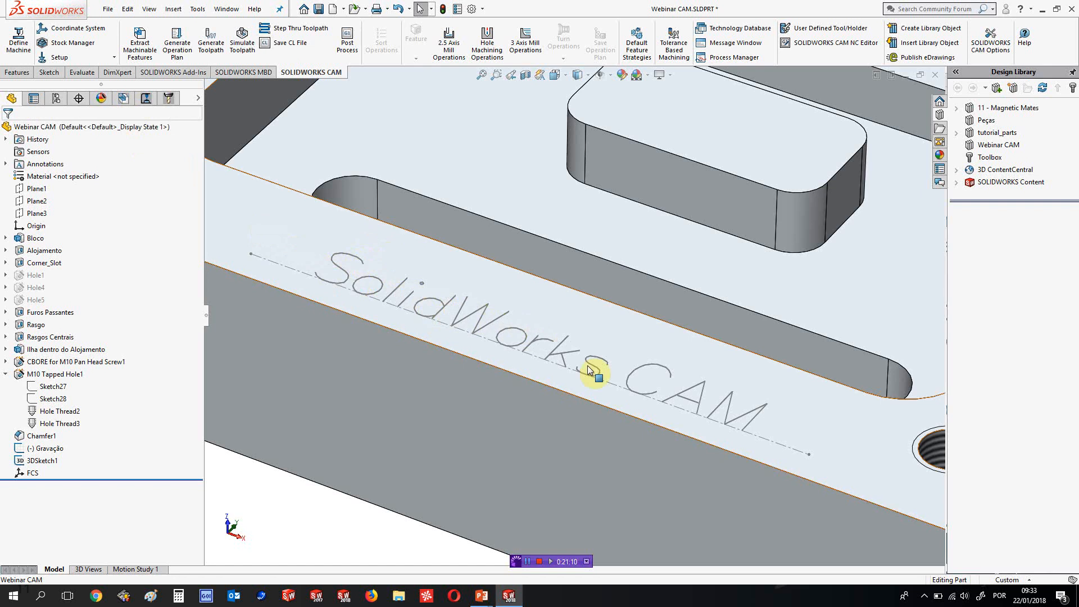
scroll(588, 368, "down", 6)
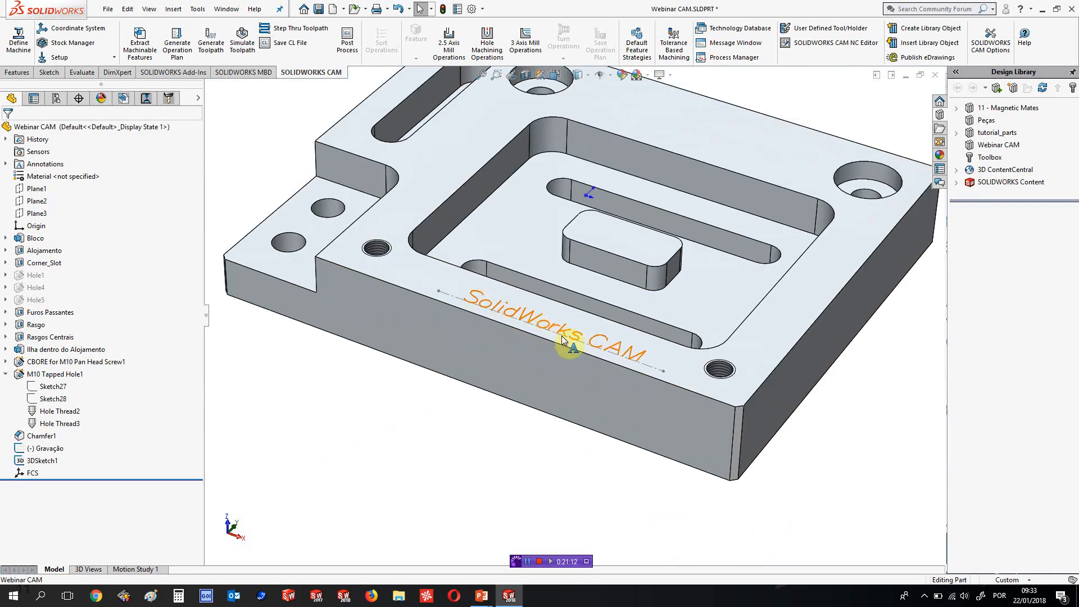
scroll(558, 332, "up", 3)
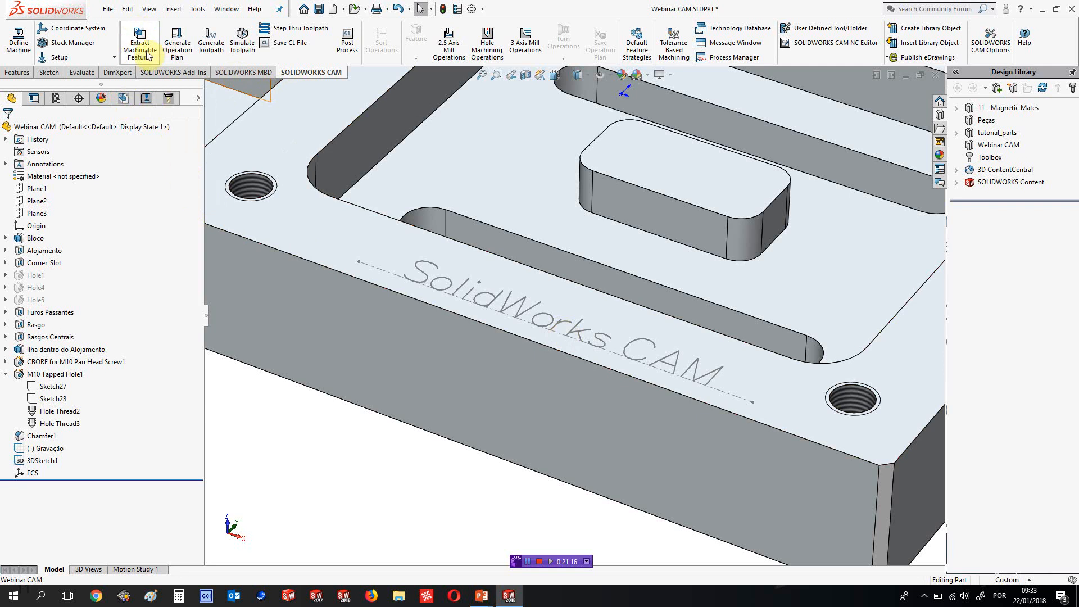
Add a 2.5 axis Engrave Feature to Mill Part Setup1 from the Gravação sketch, with the Engrave strategy and a 0.5 mm blind depth
left_click(126, 100)
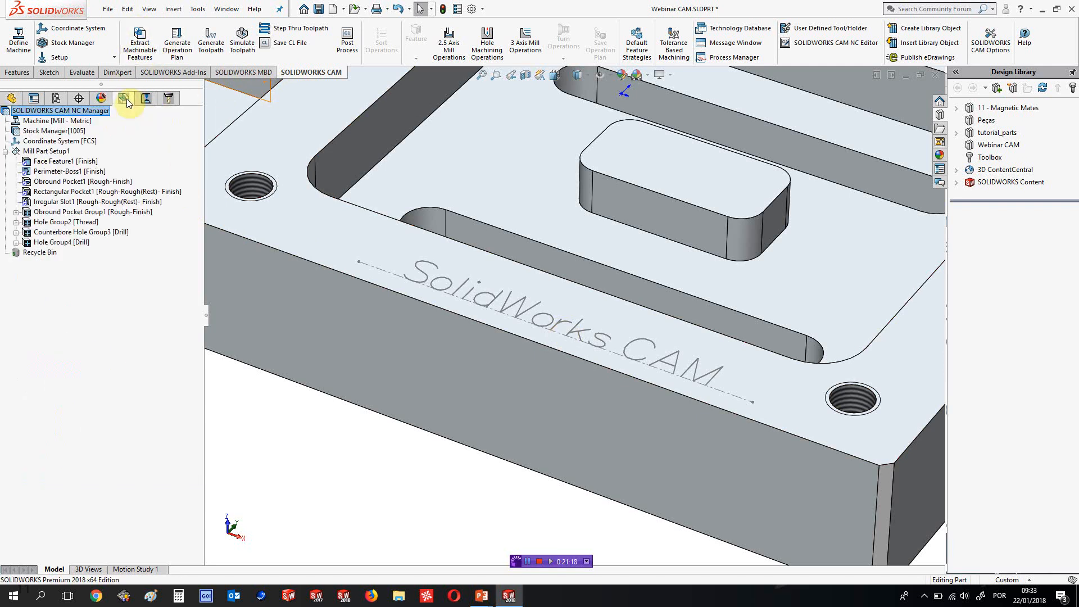
right_click(39, 153)
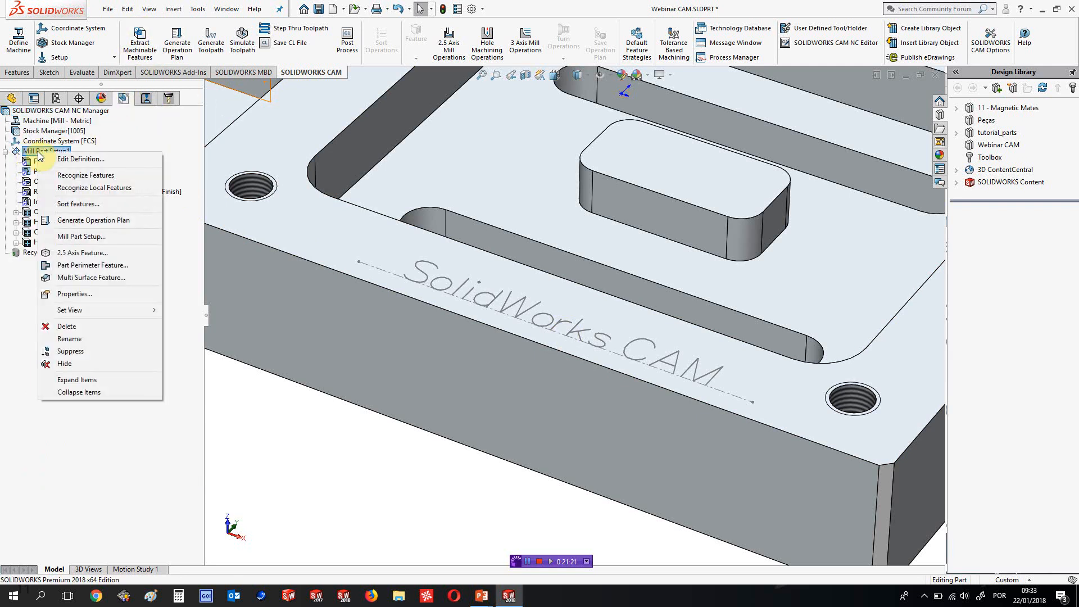
left_click(71, 254)
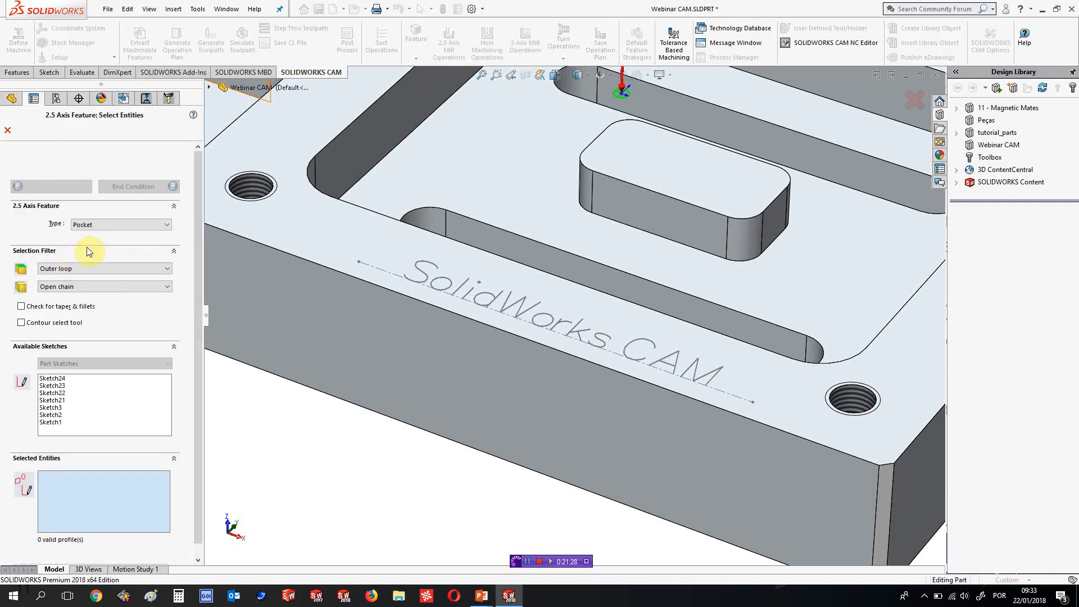
left_click(99, 226)
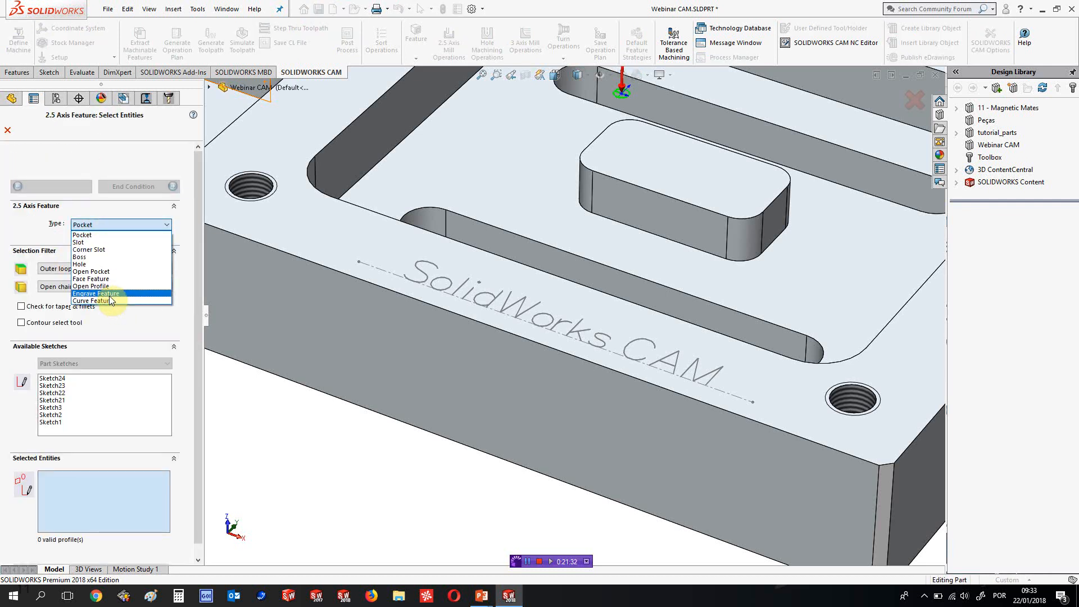
left_click(109, 294)
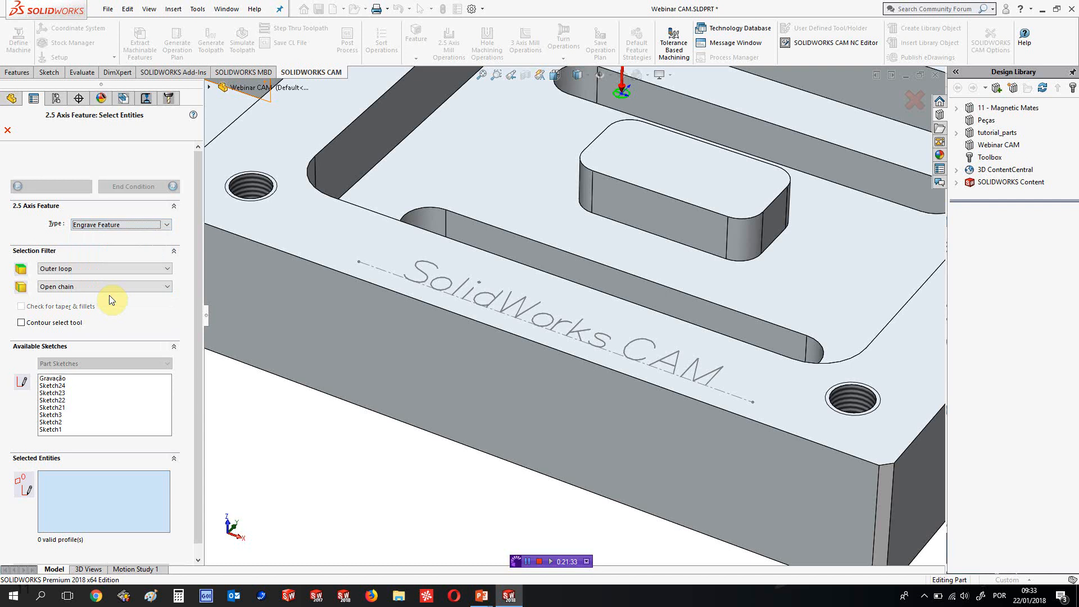
left_click(53, 380)
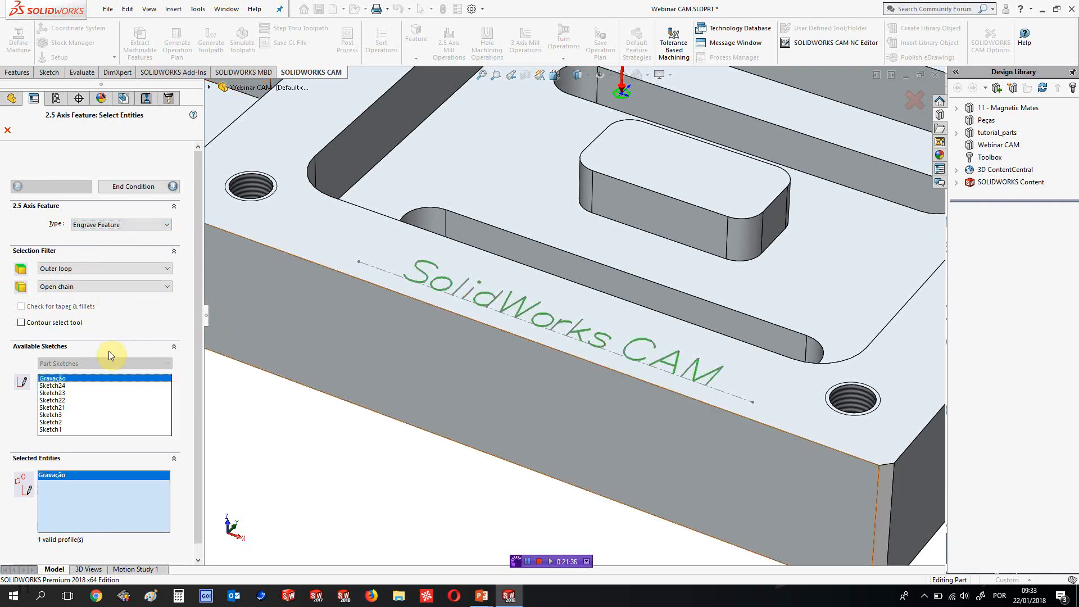
left_click(140, 187)
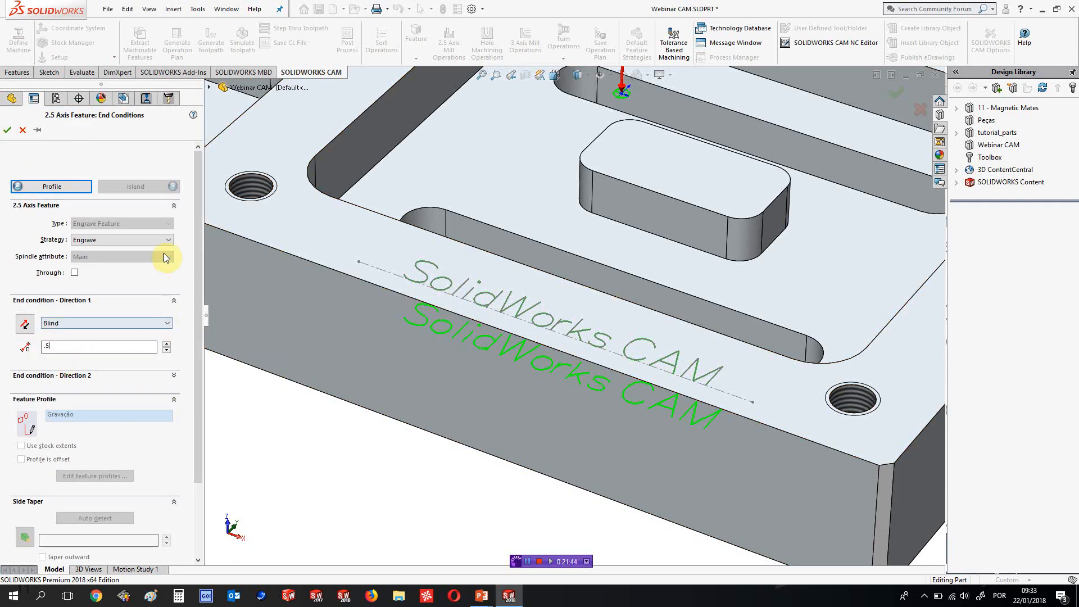
left_click(7, 131)
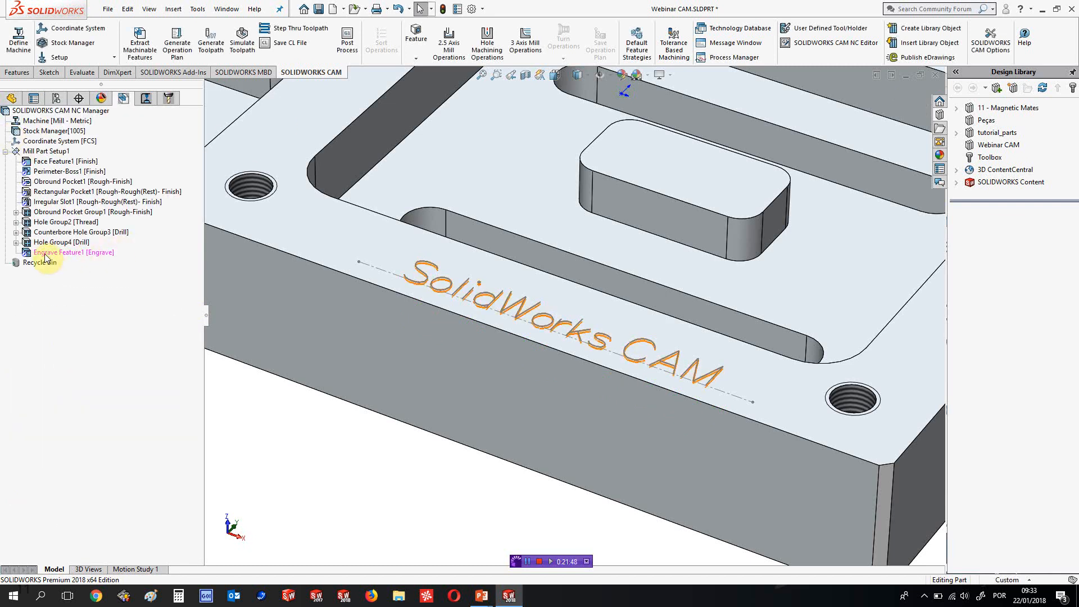
Generate the operation plan for the new engrave feature only
left_click(45, 253)
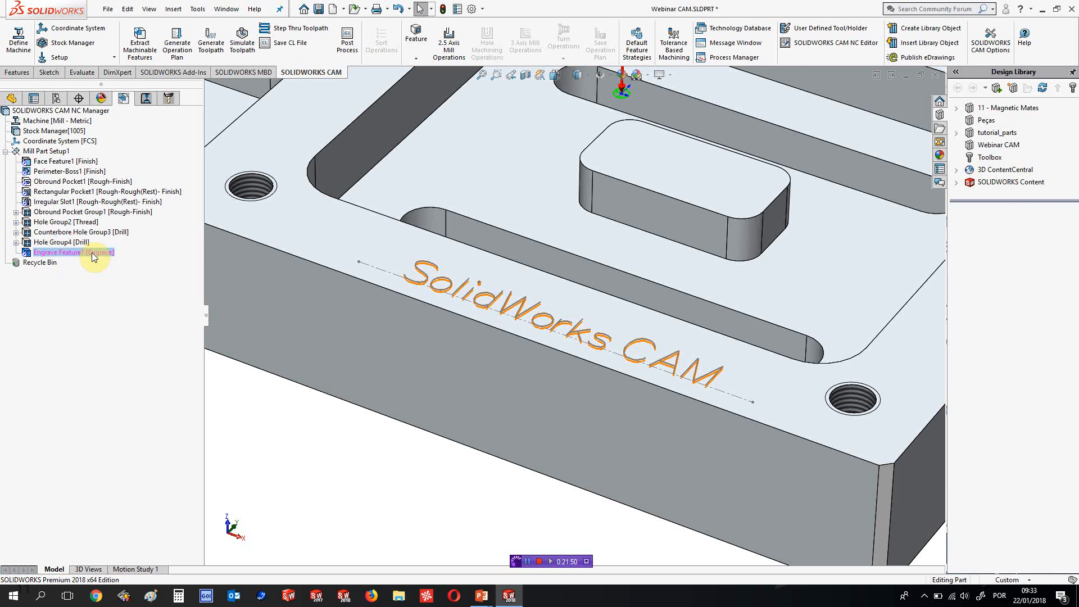
right_click(94, 254)
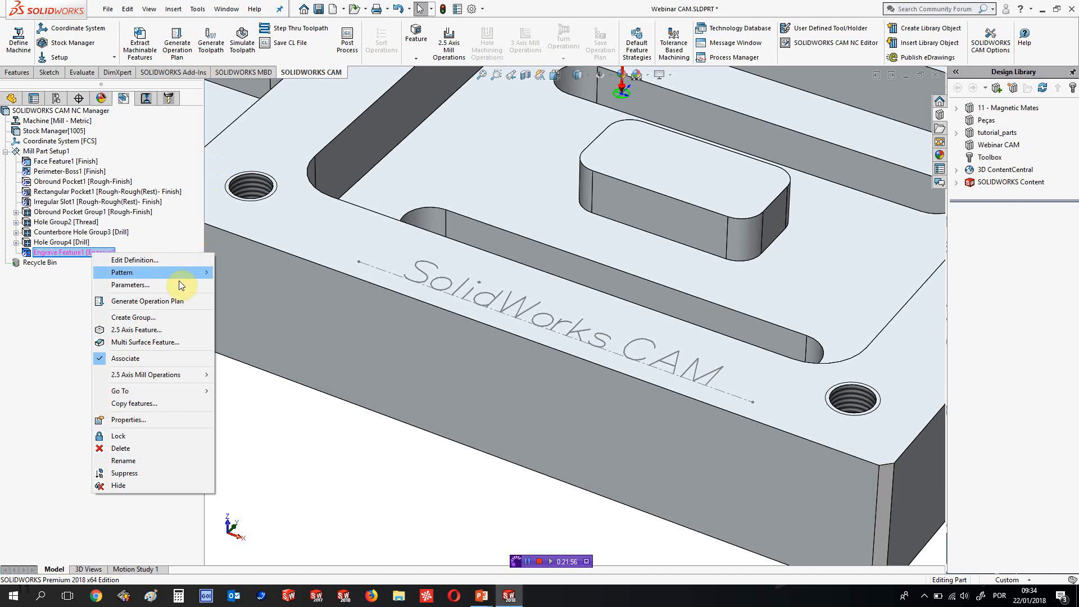
left_click(141, 302)
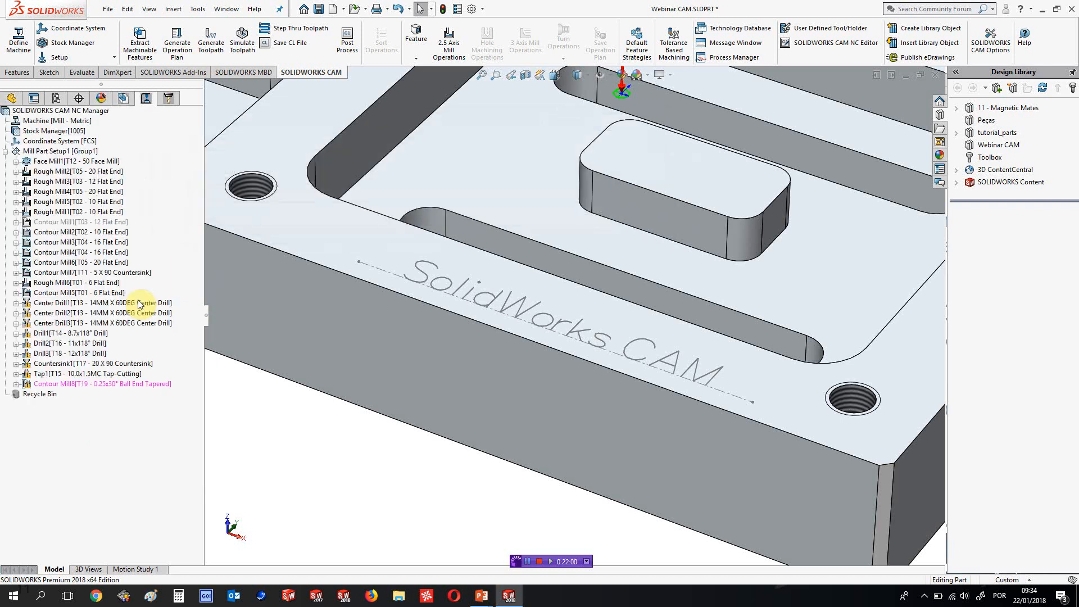
Review the engraving operation's mill holder and the tool crib's 5 mm 90-degree countersink, keeping the assigned tool
left_click(61, 386)
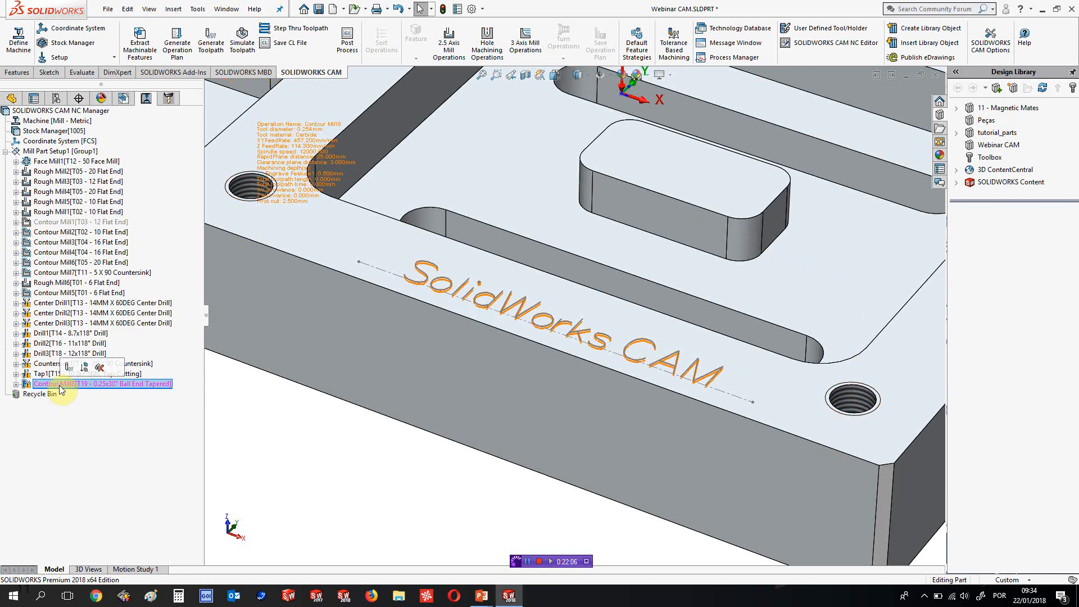
double_click(136, 385)
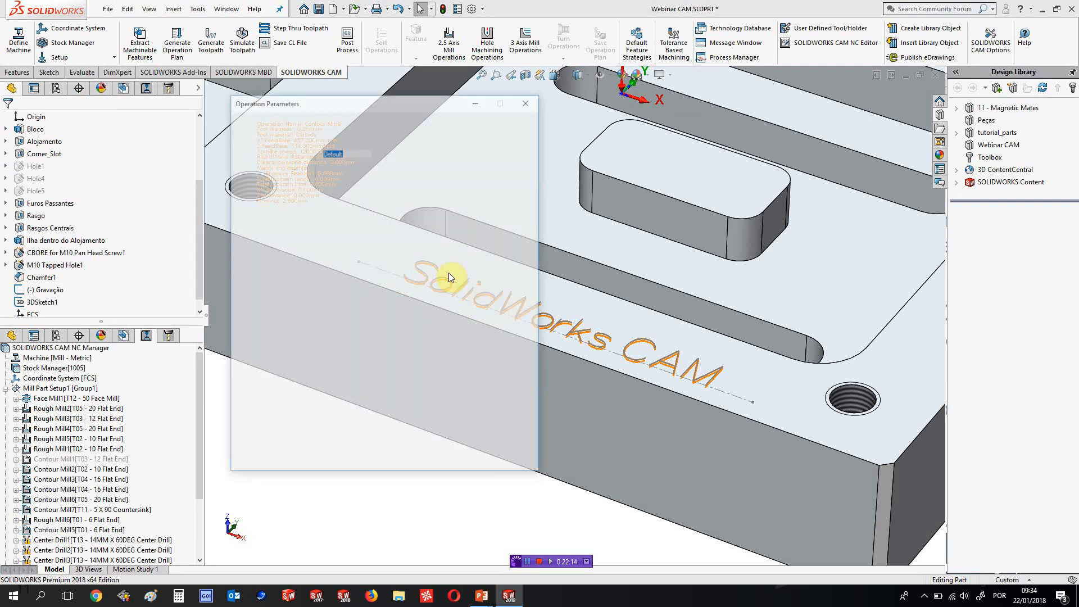
scroll(452, 267, "up", 8)
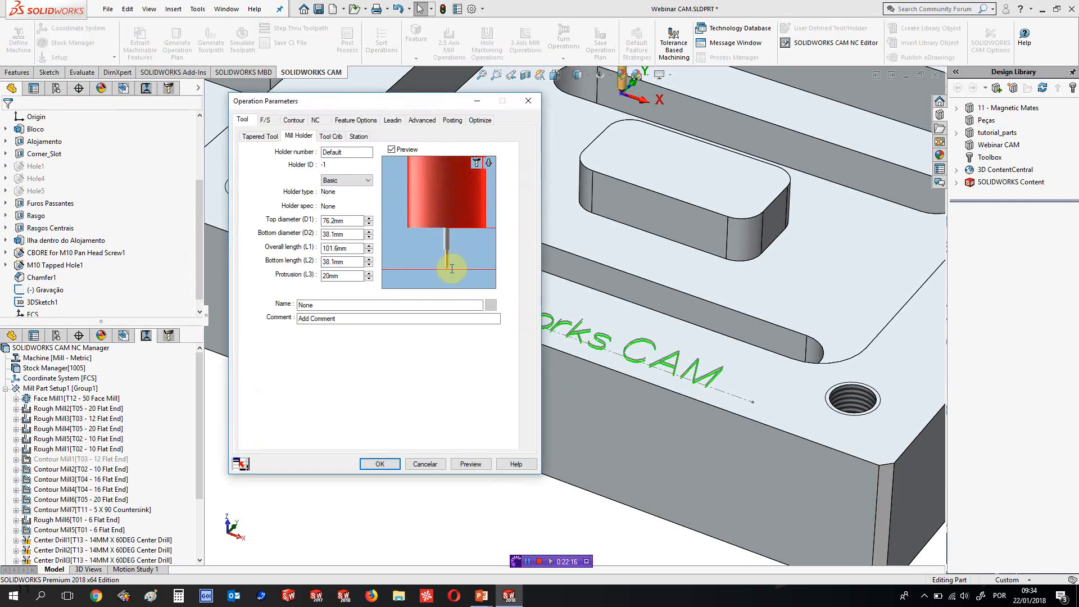
scroll(452, 269, "down", 5)
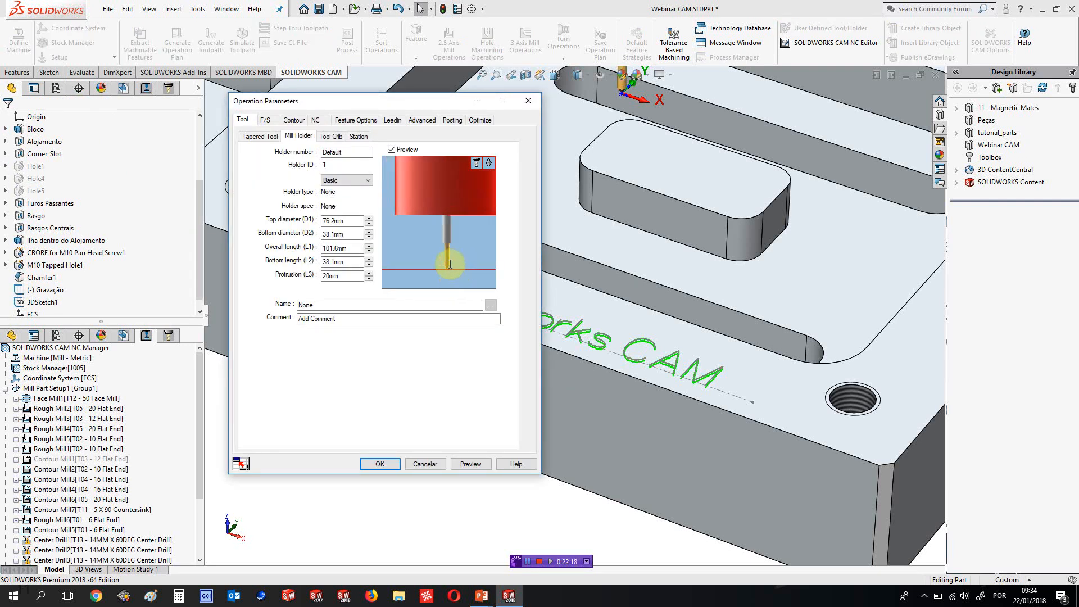
left_click(328, 138)
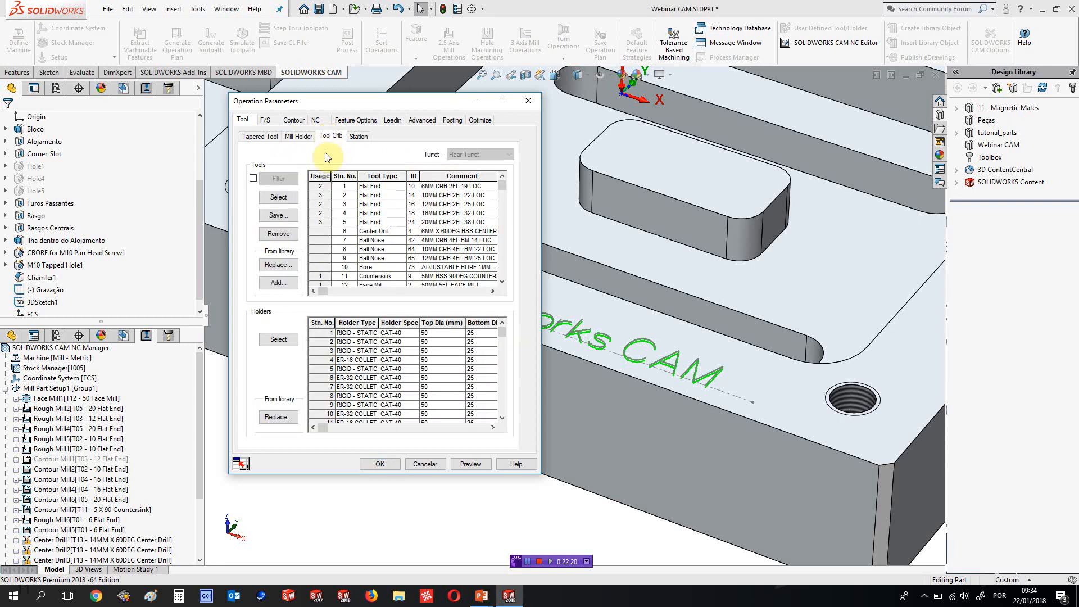
double_click(316, 275)
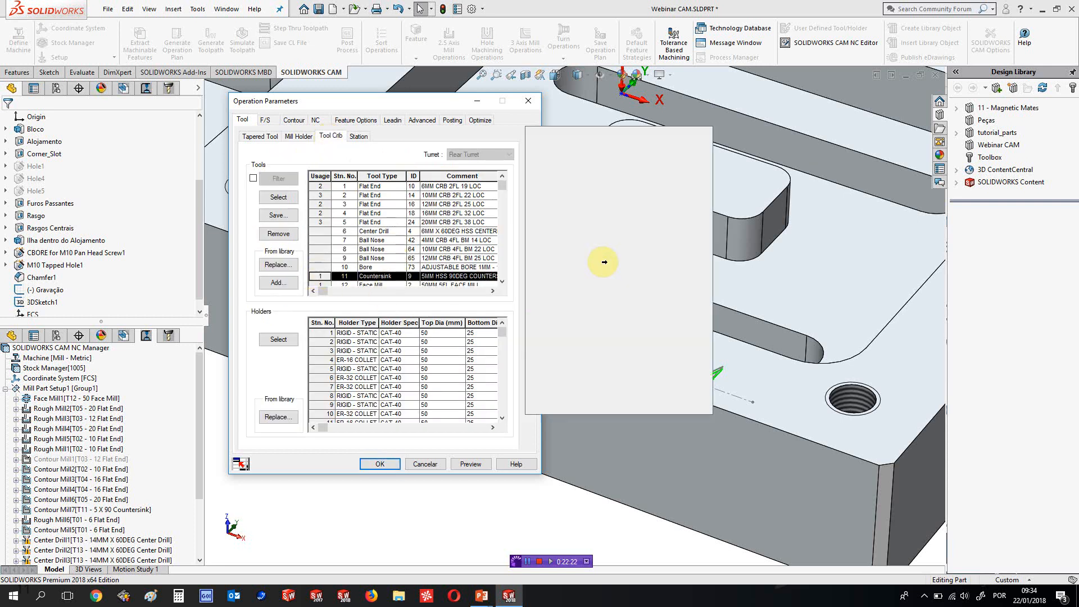
scroll(623, 349, "up", 4)
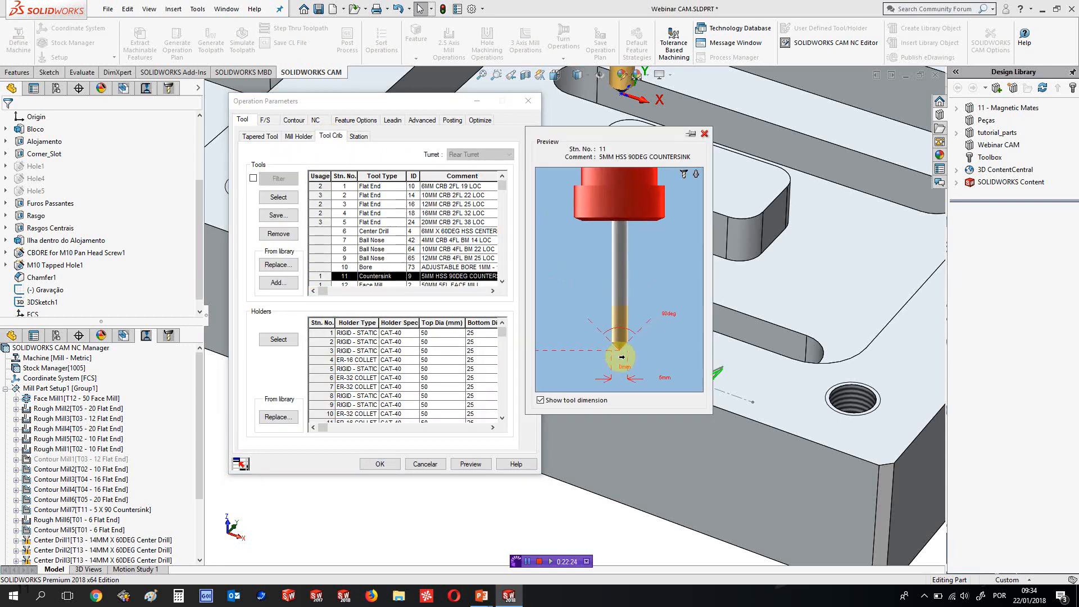
left_click(376, 465)
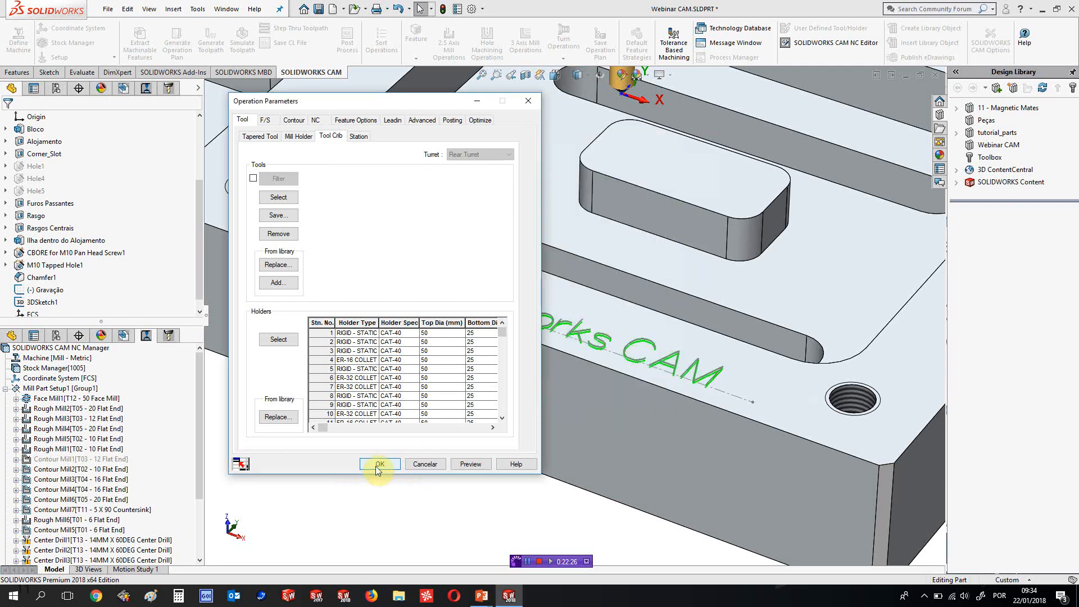
left_click(378, 463)
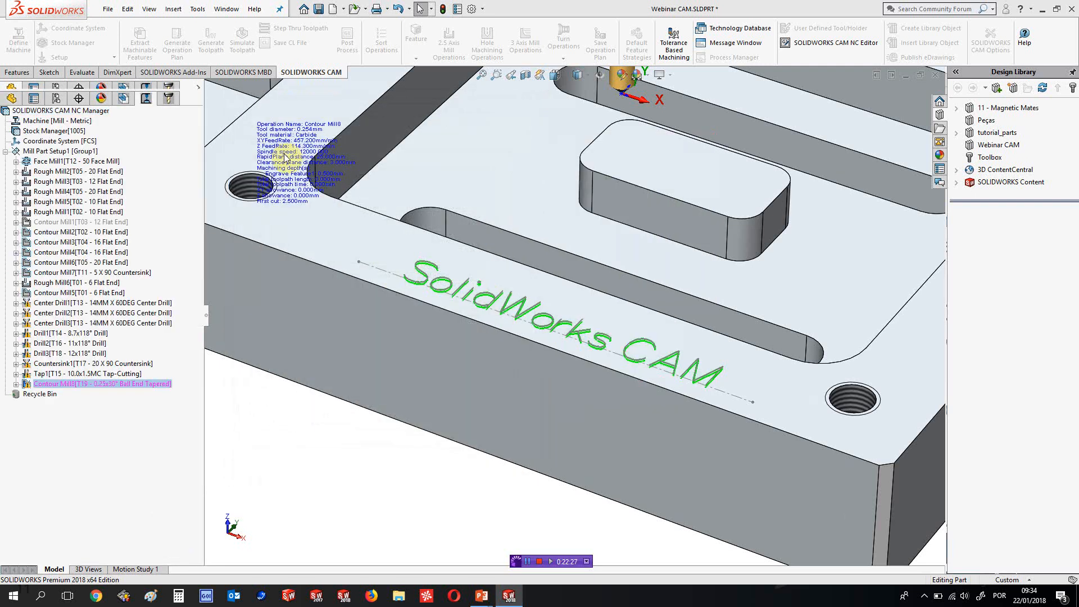
Generate the toolpath of the engraving contour mill operation and inspect it on the text
right_click(73, 386)
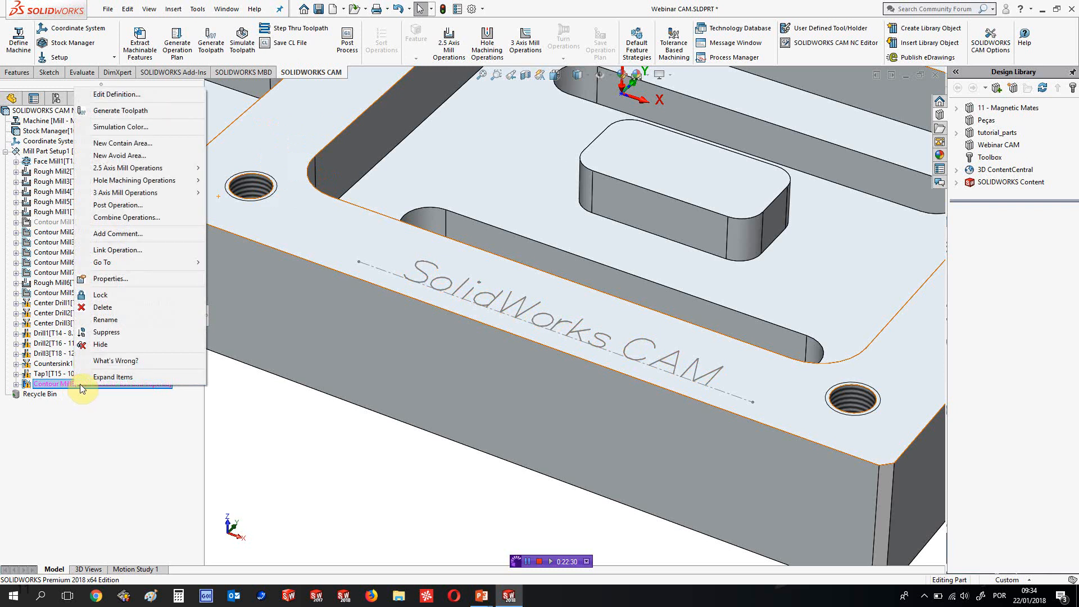
left_click(99, 111)
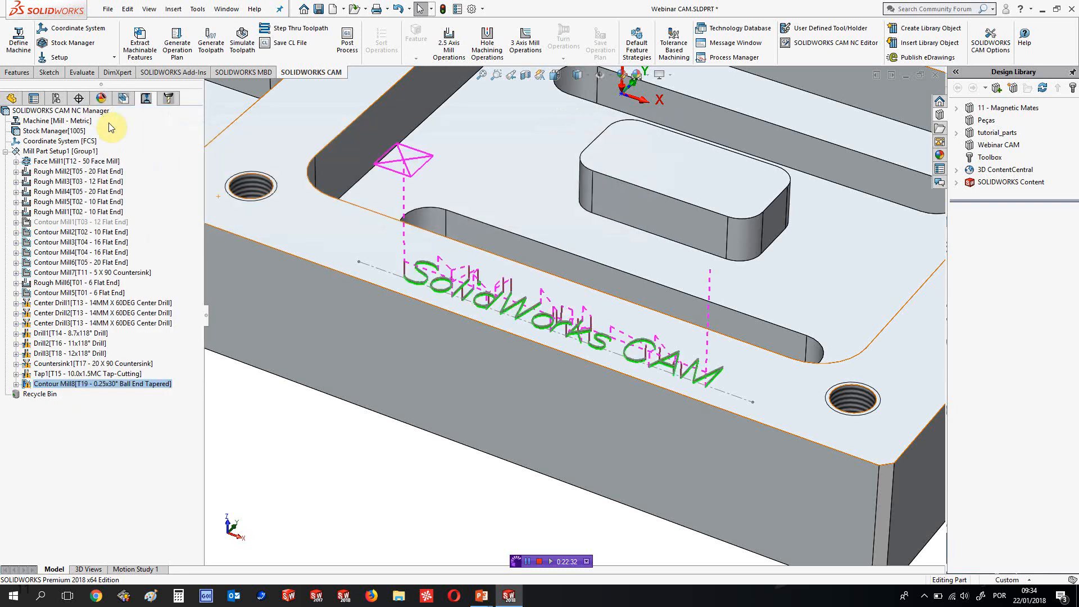
scroll(476, 296, "down", 4)
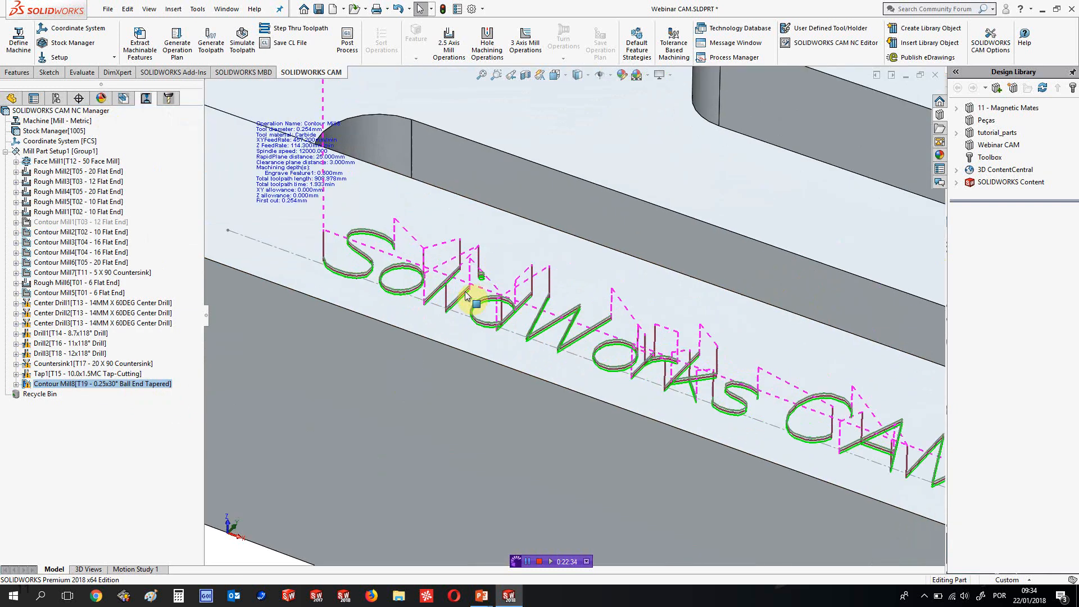
mouse_move(433, 296)
middle_mouse_down()
mouse_move(423, 226)
mouse_move(419, 363)
mouse_move(420, 295)
middle_mouse_up()
scroll(421, 299, "up", 1)
scroll(421, 299, "up", 6)
scroll(485, 310, "down", 2)
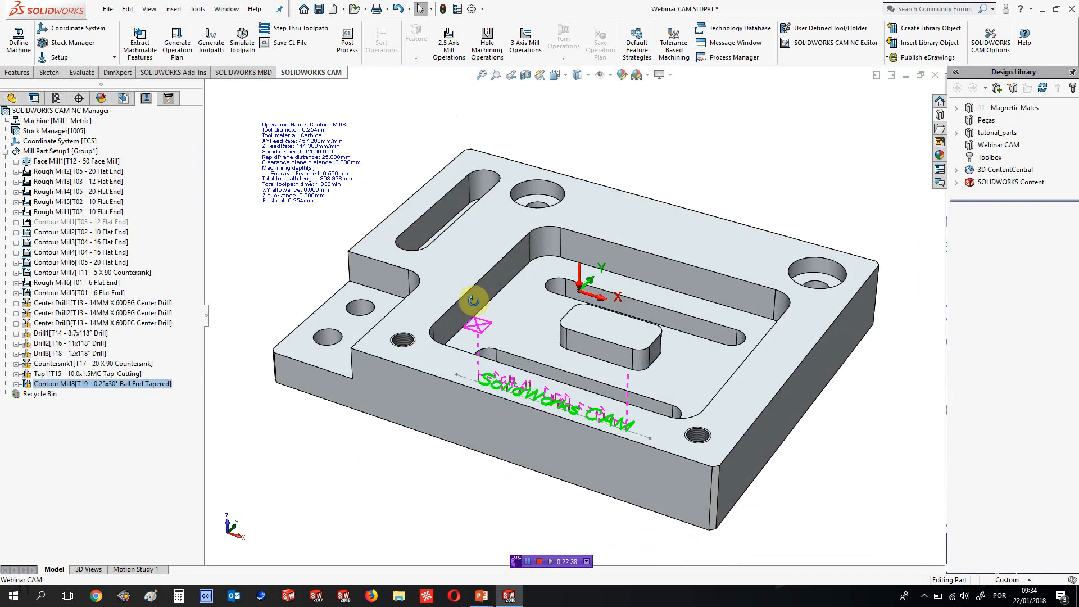
scroll(520, 409, "down", 2)
Simulate the Contour Mill8 engraving toolpath on the raw stock at increased playback speed, inspect the engraved text and close the simulation
right_click(53, 384)
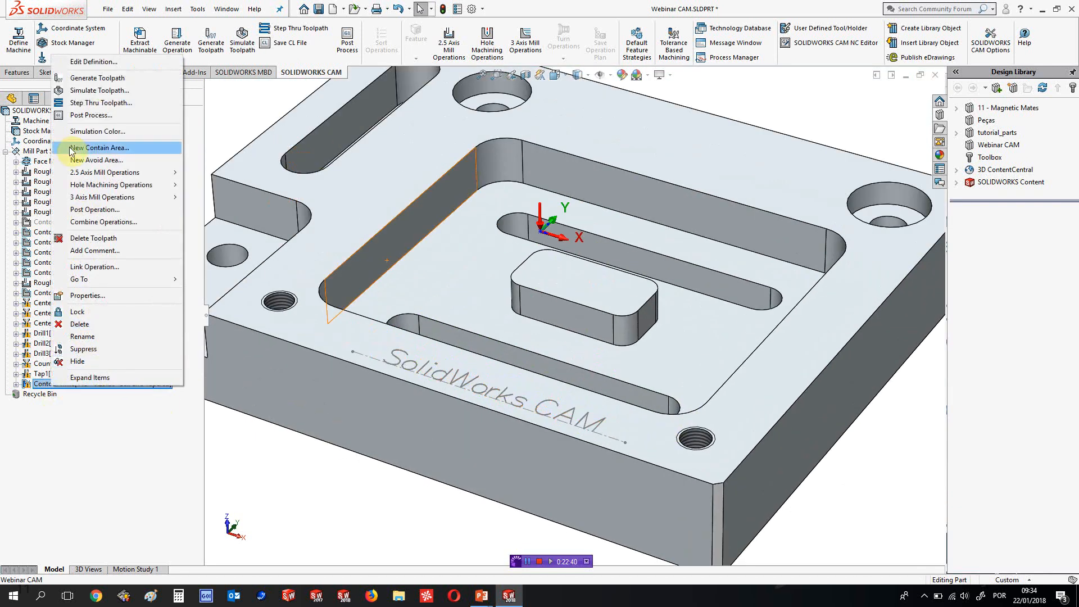
left_click(67, 96)
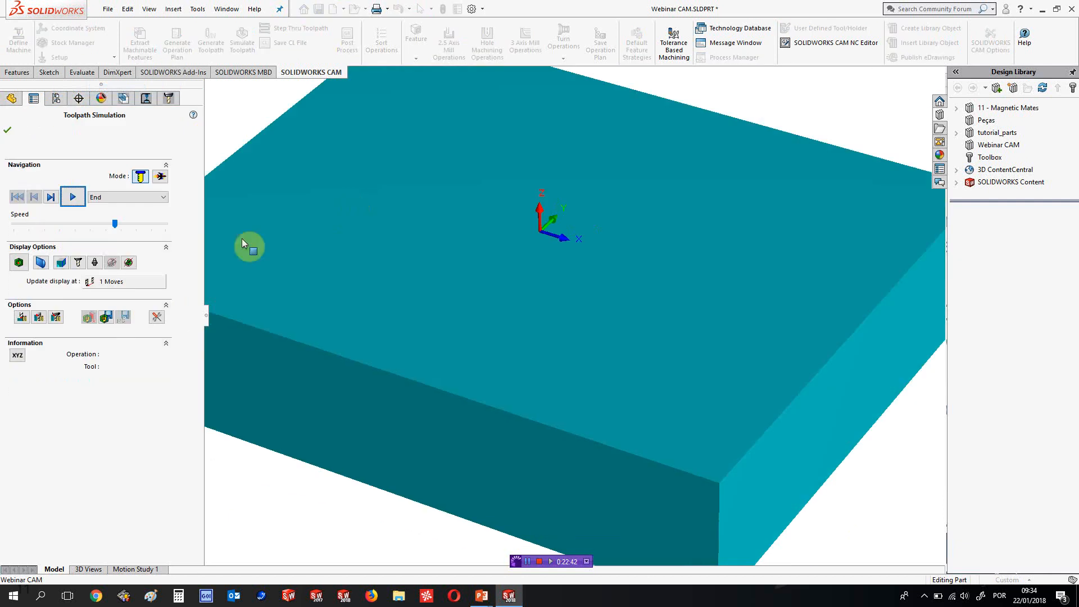
left_click(54, 202)
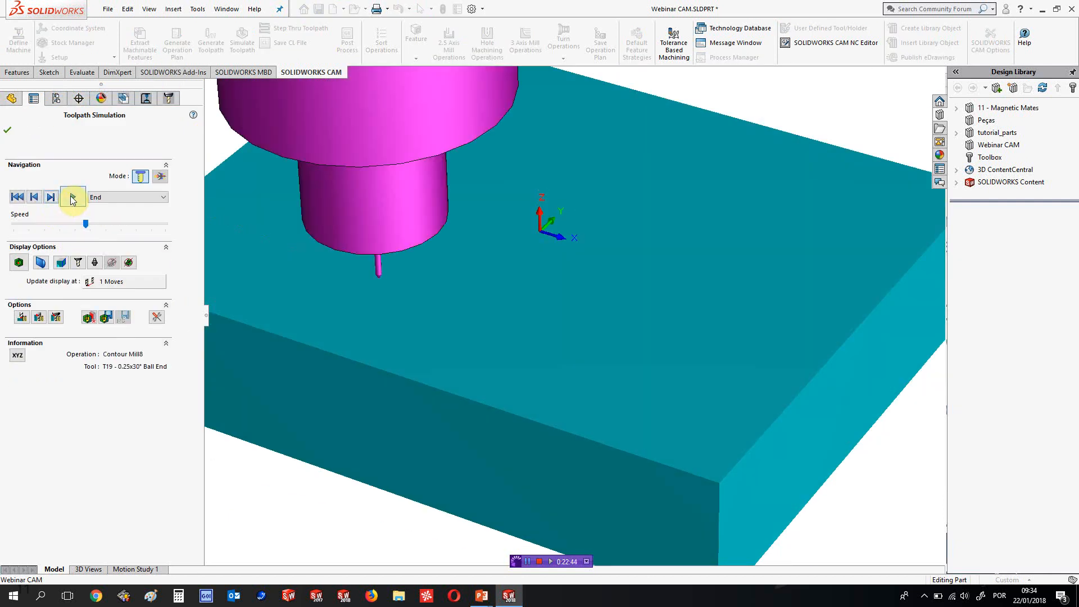
left_click(73, 198)
left_click_drag(85, 224, 155, 228)
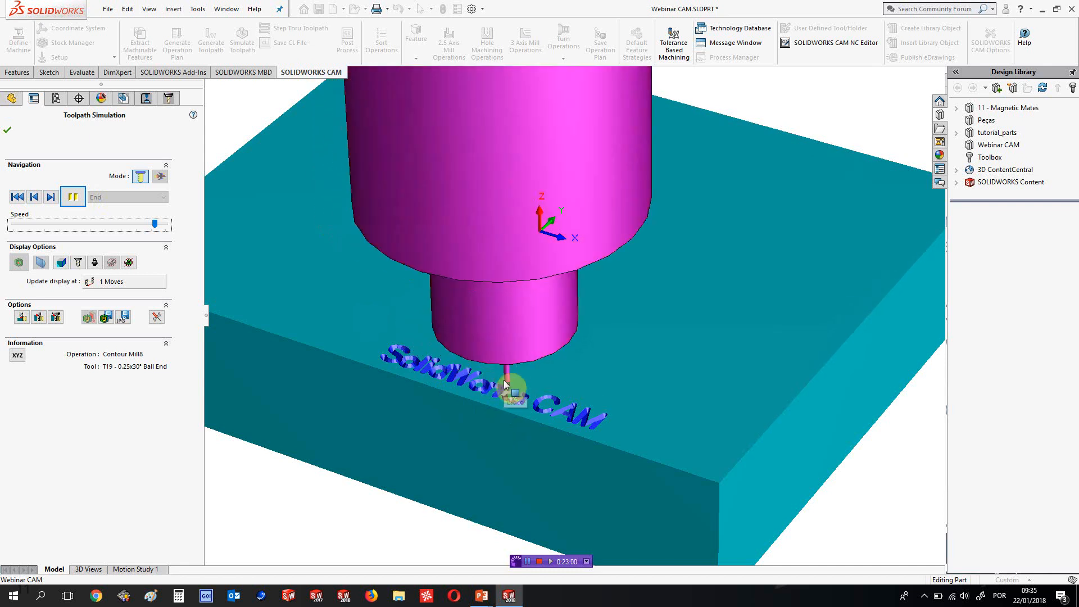
left_click(72, 197)
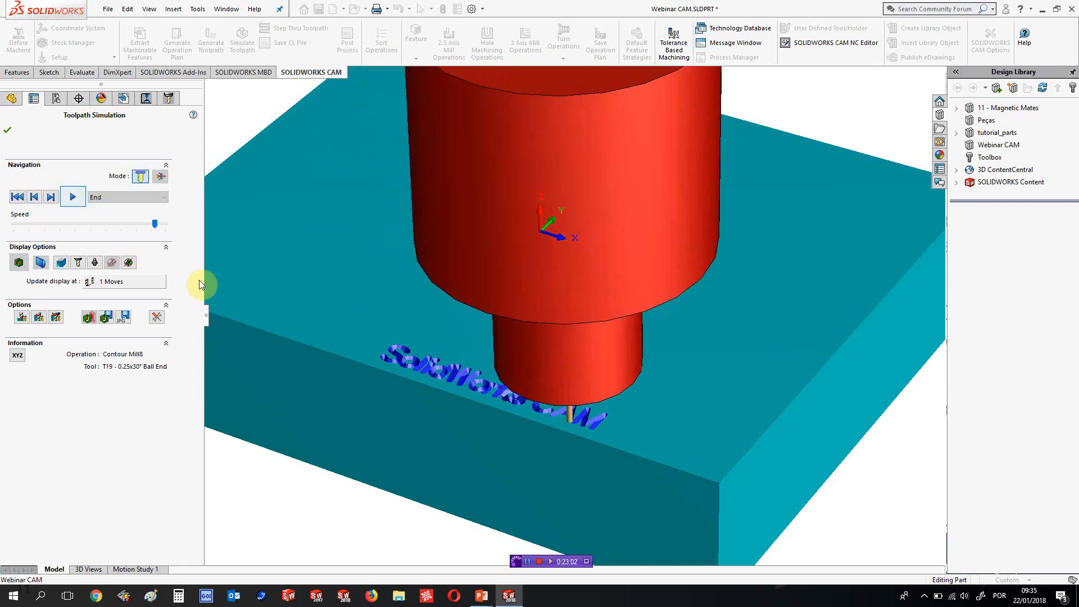
middle_click_drag(511, 436, 416, 343)
scroll(415, 342, "down", 3)
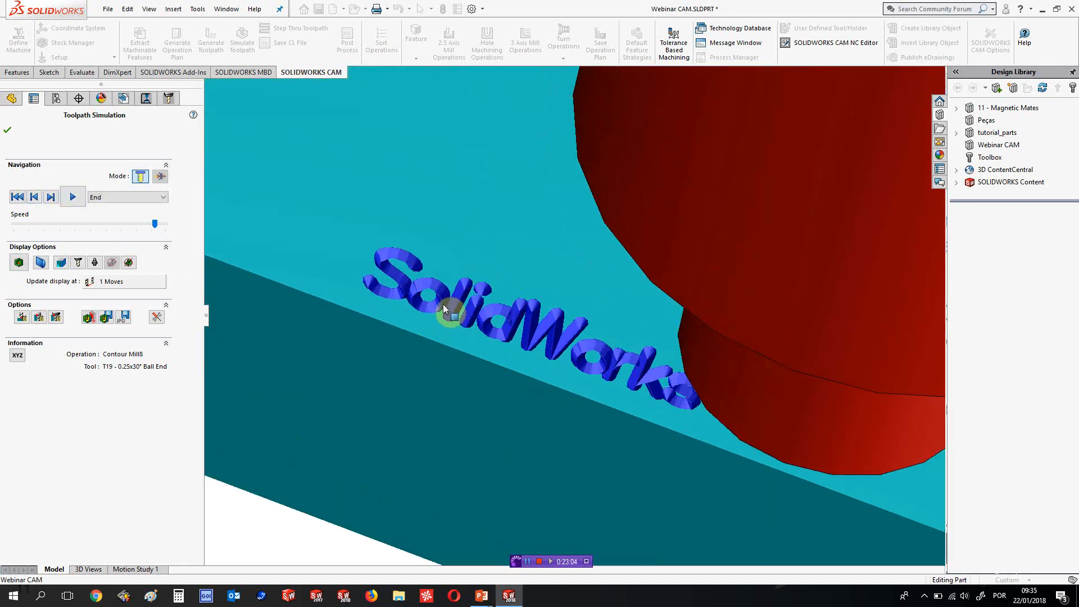
left_click(7, 130)
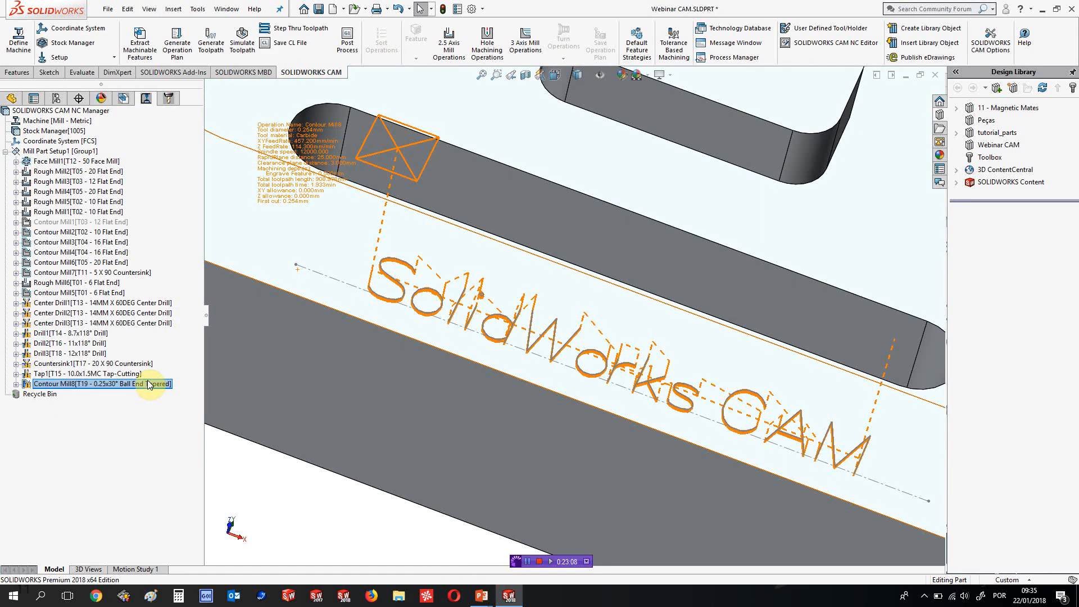
Simulate the Contour Mill8 engraving again on WIP computed from all operations at Coarse quality, and close the simulation
middle_click_drag(469, 325, 316, 306)
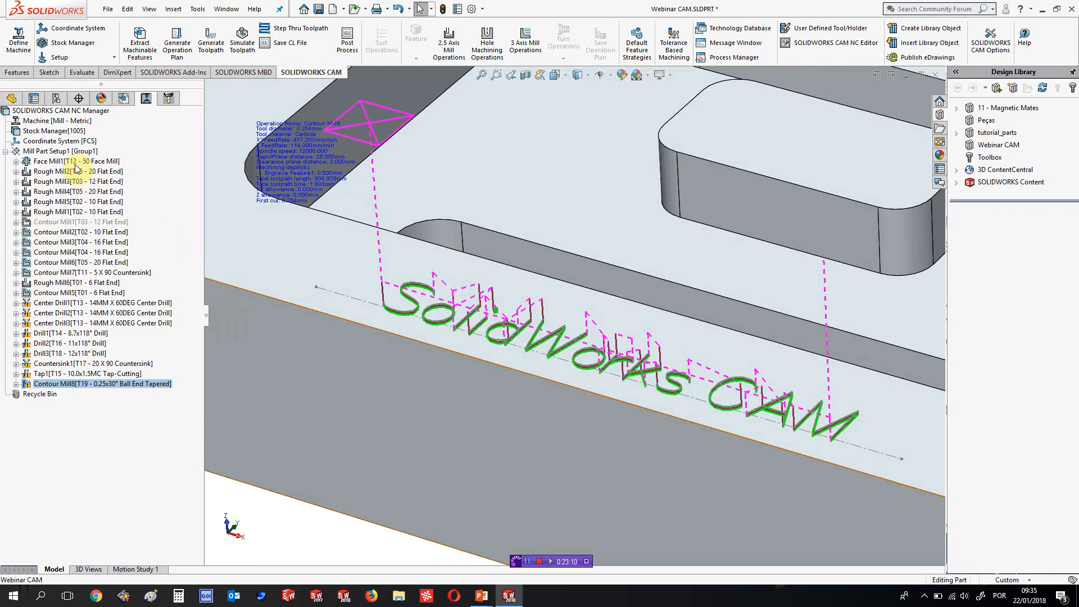
scroll(441, 446, "up", 5)
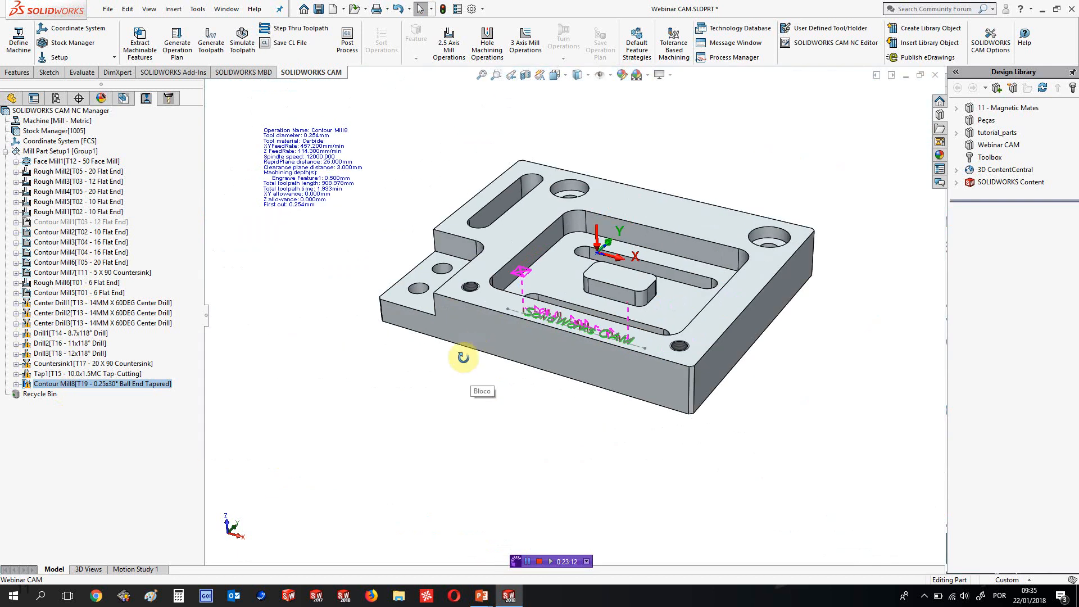
middle_click_drag(465, 356, 481, 350)
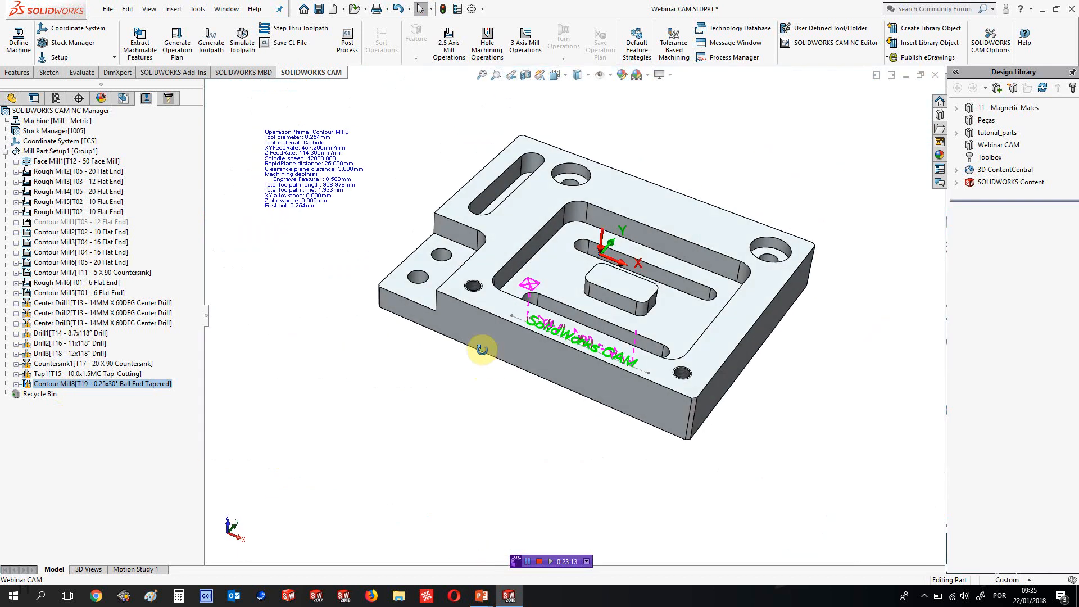
left_click(663, 75)
left_click(688, 131)
middle_click_drag(361, 278, 294, 332)
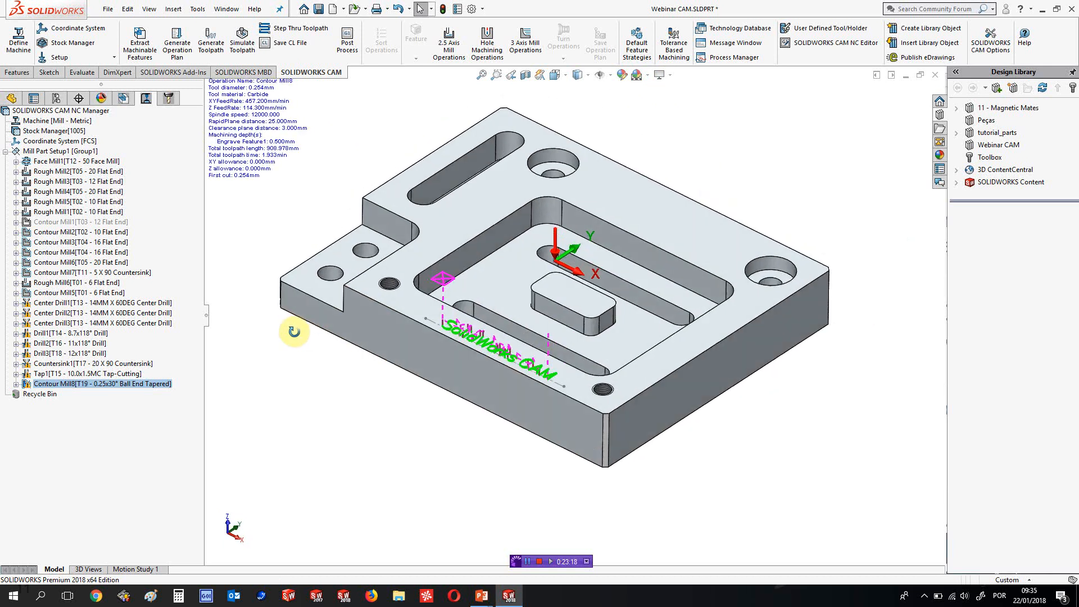
right_click(46, 386)
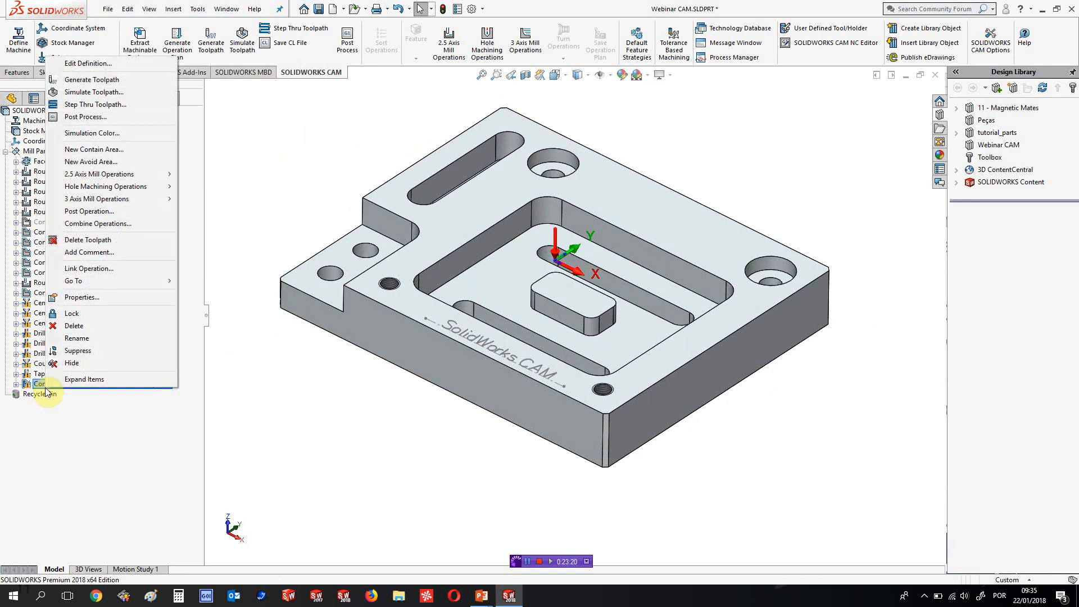
left_click(86, 93)
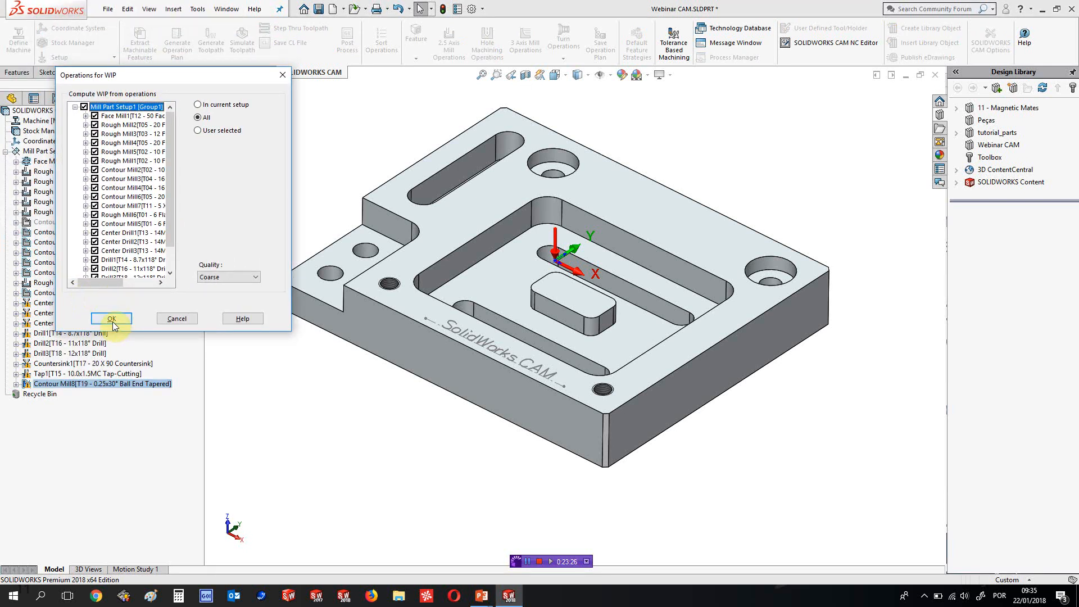
left_click(111, 319)
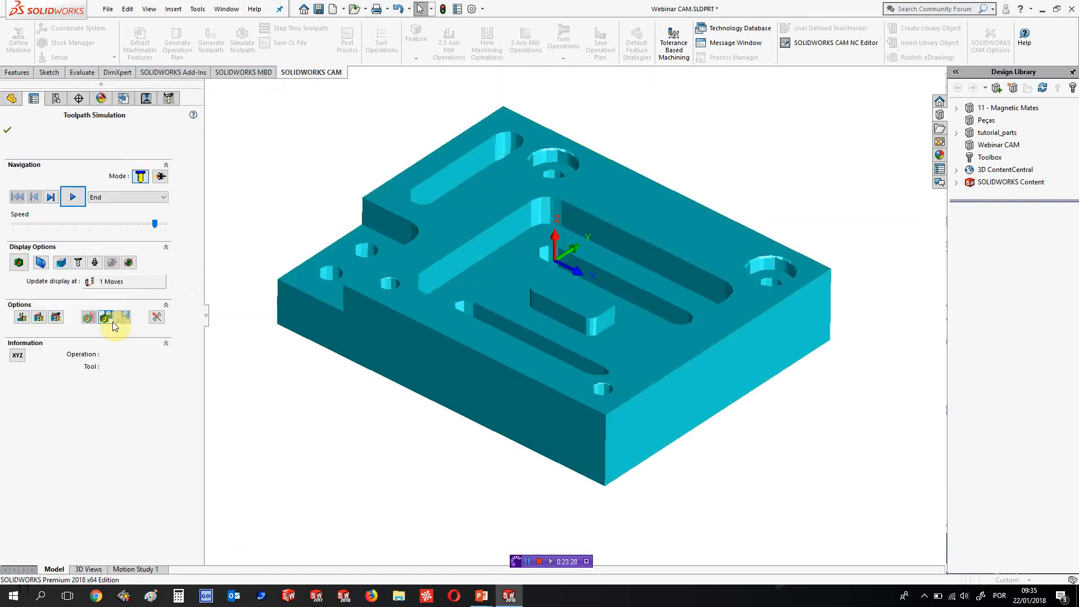
scroll(513, 352, "down", 3)
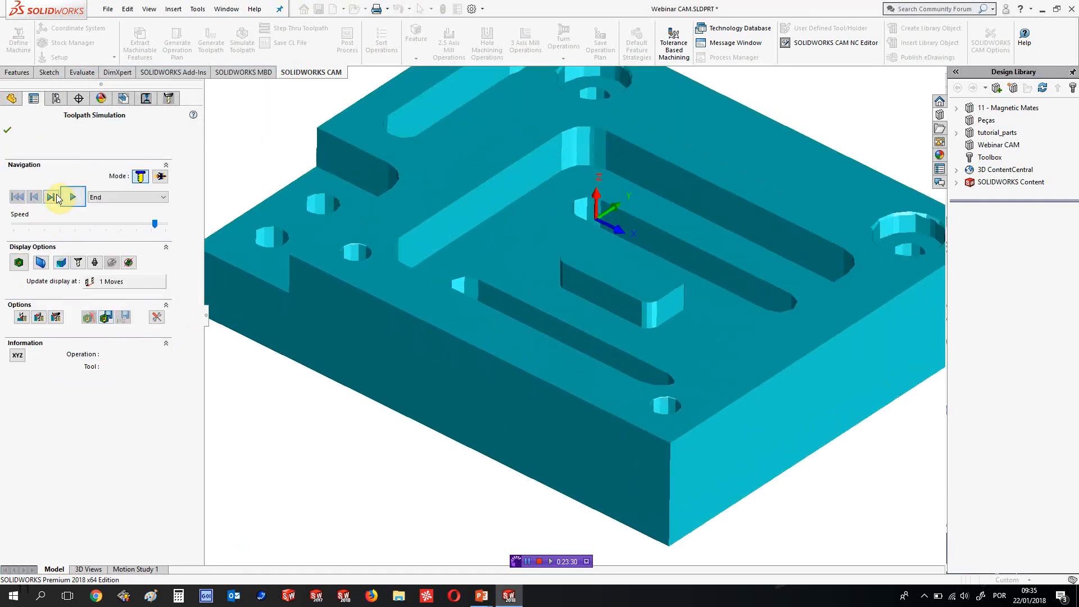
left_click(70, 198)
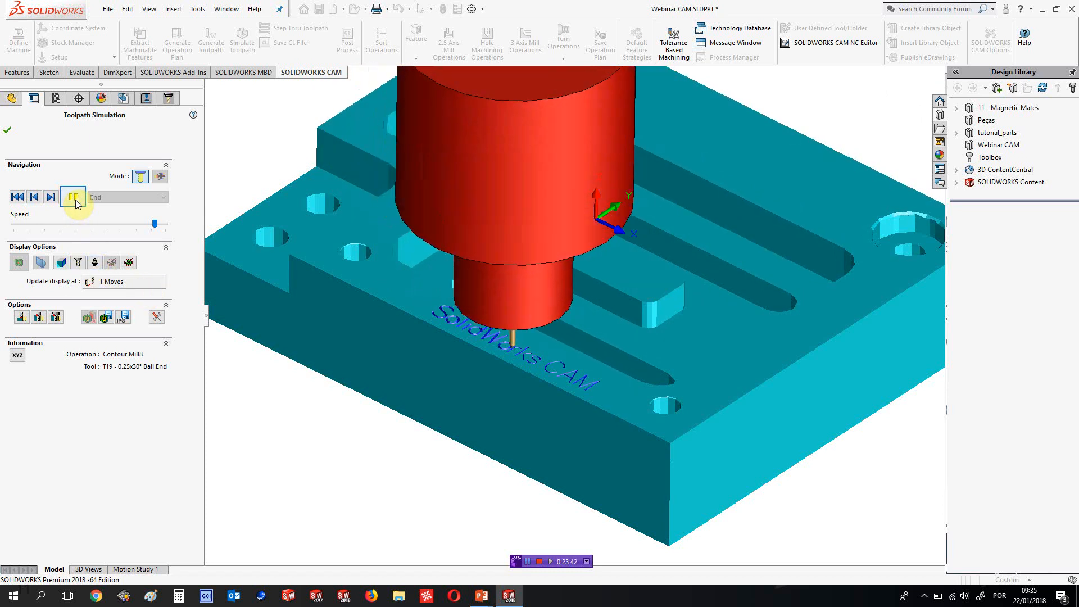
left_click(8, 131)
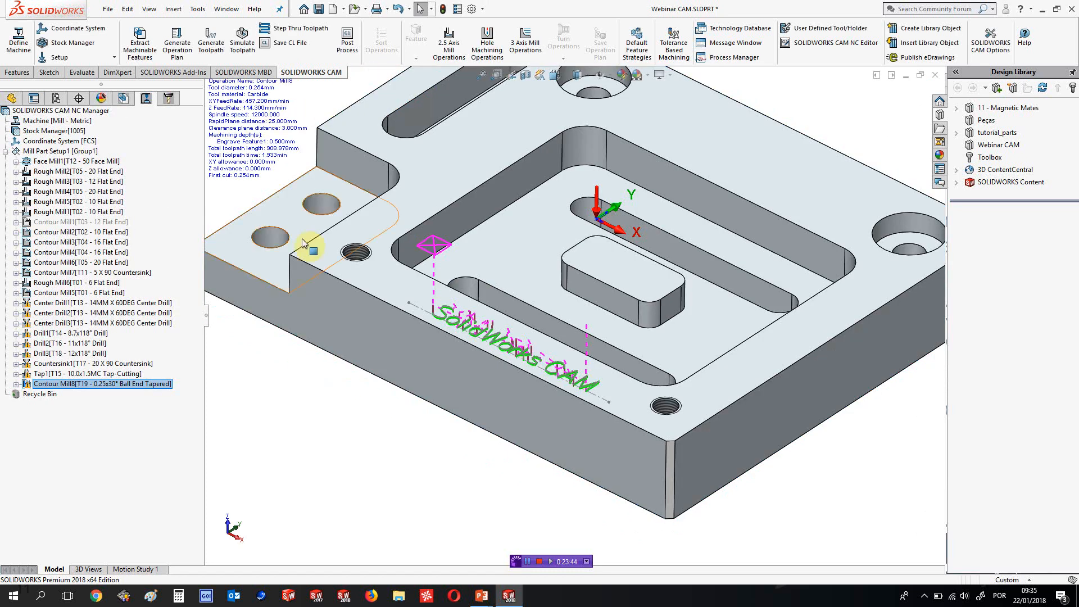
Save the part and generate setup sheets for Mill Part Setup1 with the mill operations style sheet, part and tool images, viewed on save
scroll(360, 251, "up", 3)
mouse_move(367, 253)
middle_mouse_down()
mouse_move(358, 235)
mouse_move(364, 281)
mouse_move(352, 257)
middle_mouse_up()
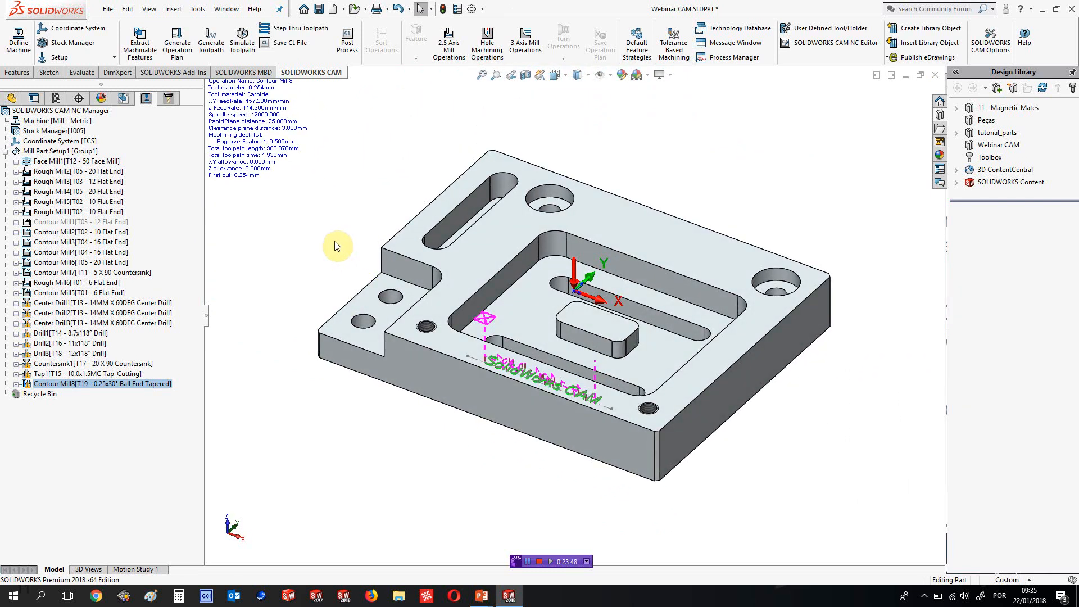
left_click(321, 11)
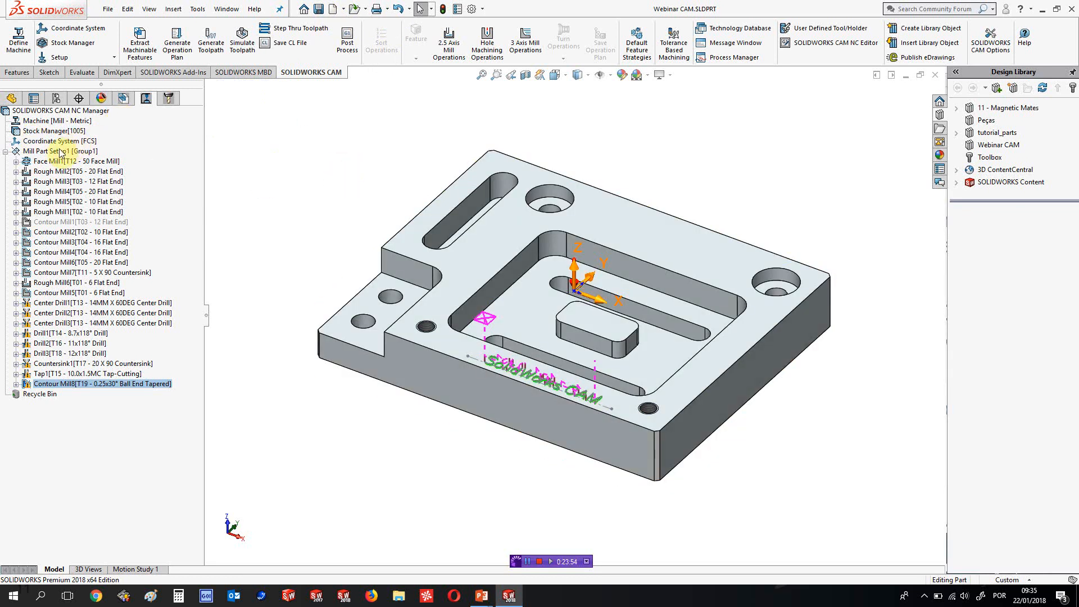
right_click(41, 151)
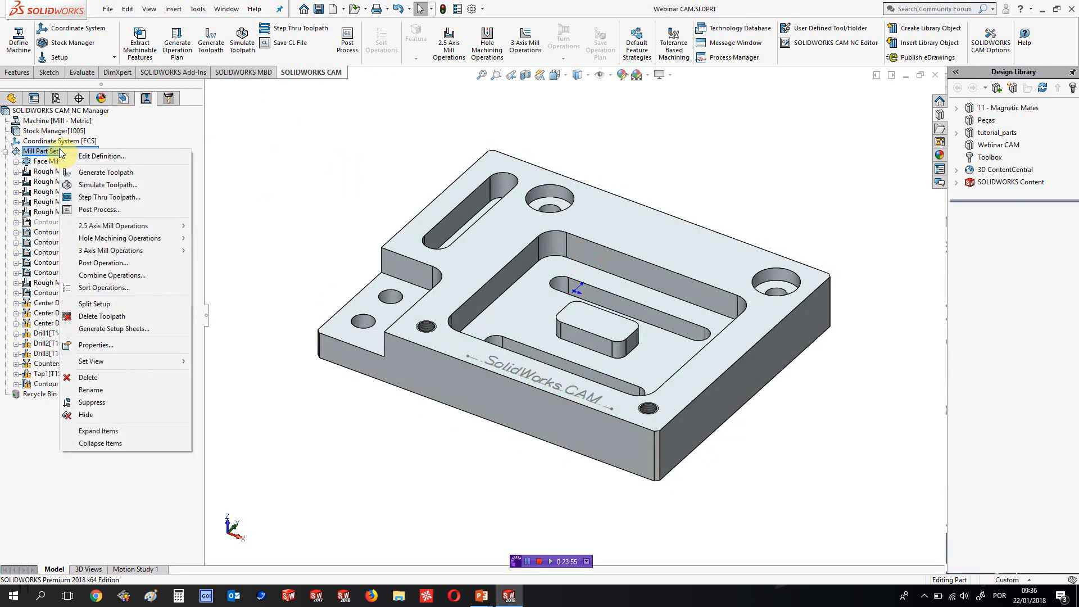
left_click(120, 330)
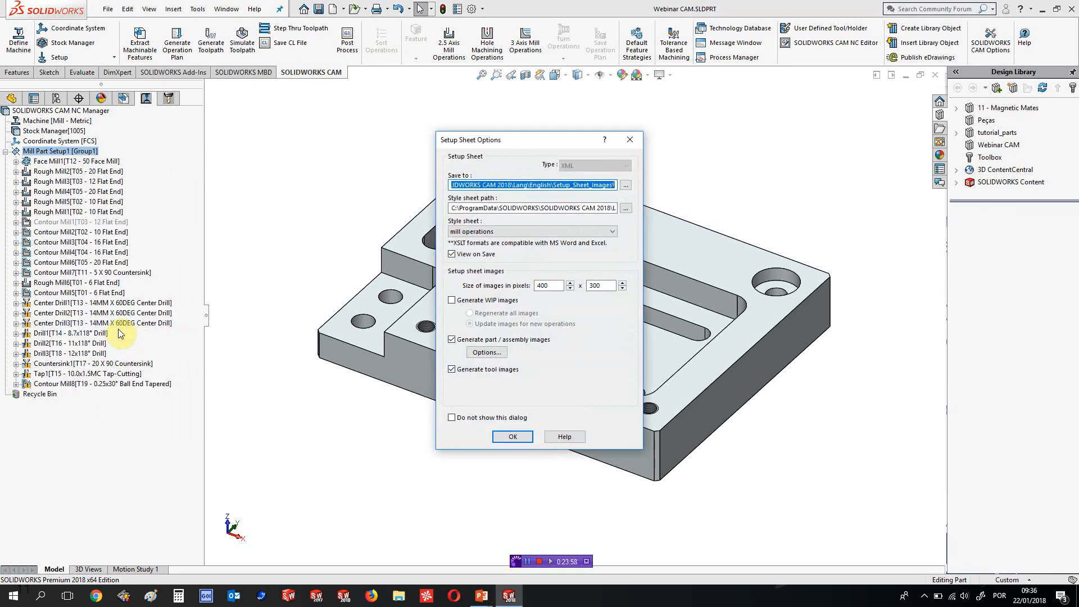
left_click_drag(550, 145, 437, 151)
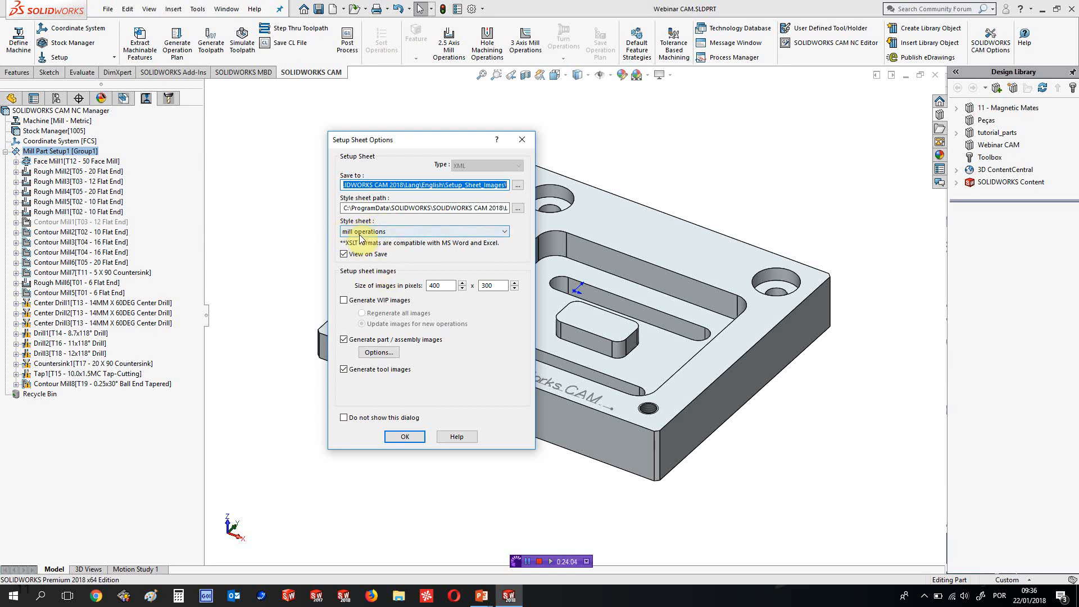
left_click(408, 437)
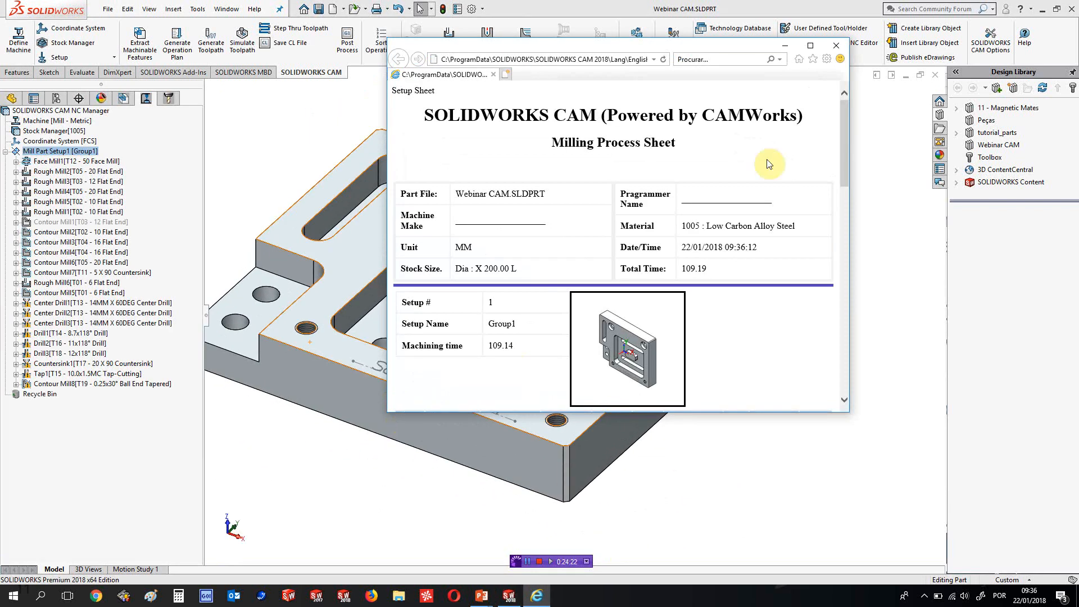
Review the operations table and total time in the maximized Milling Process Sheet, and close the sheet
left_click_drag(733, 48, 635, 79)
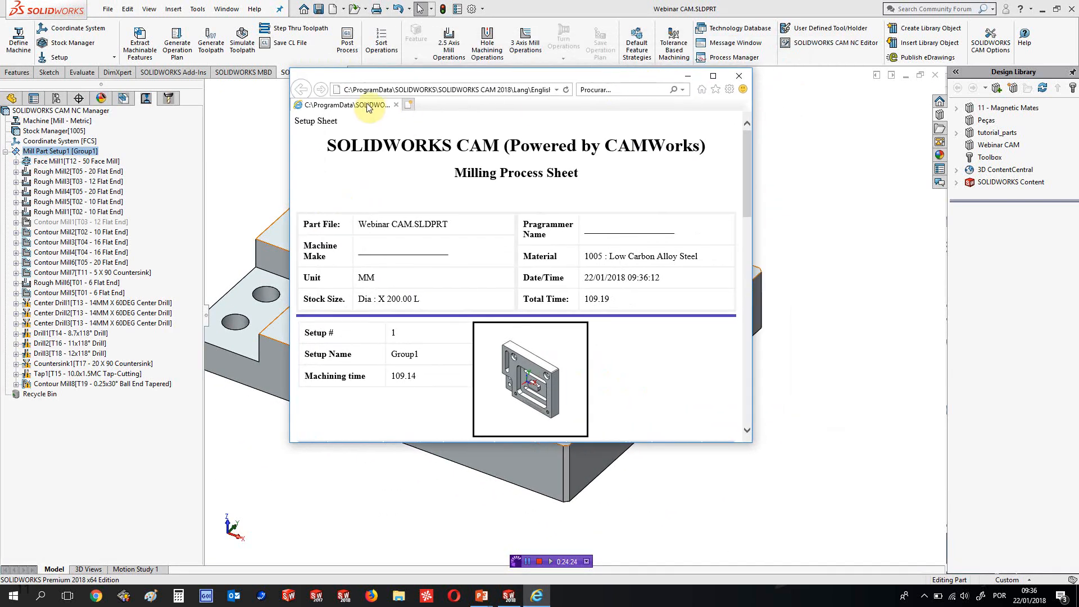
left_click(712, 76)
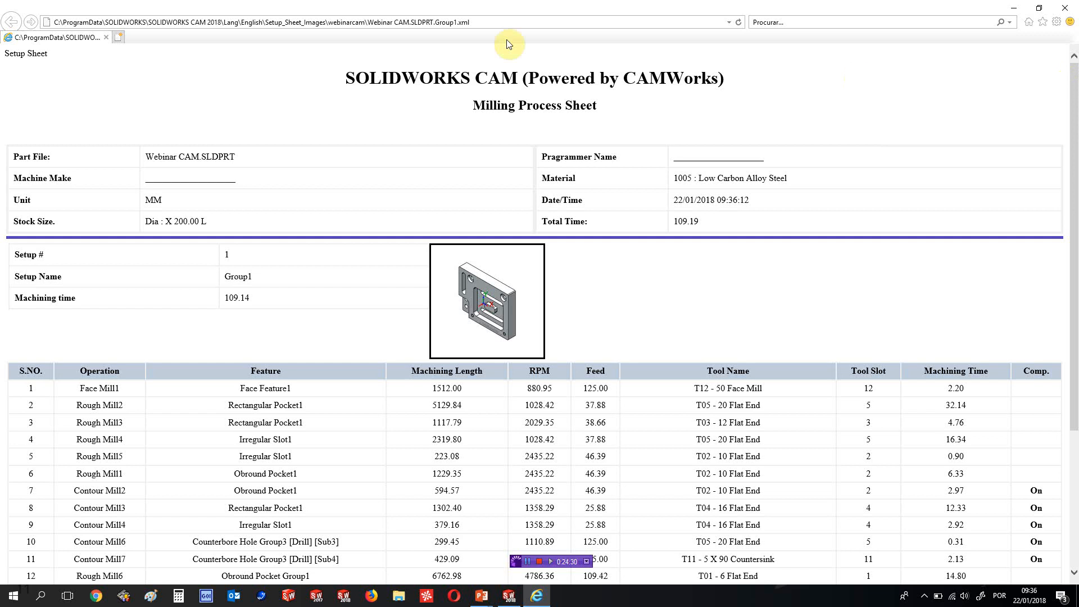
left_click_drag(1074, 84, 1071, 203)
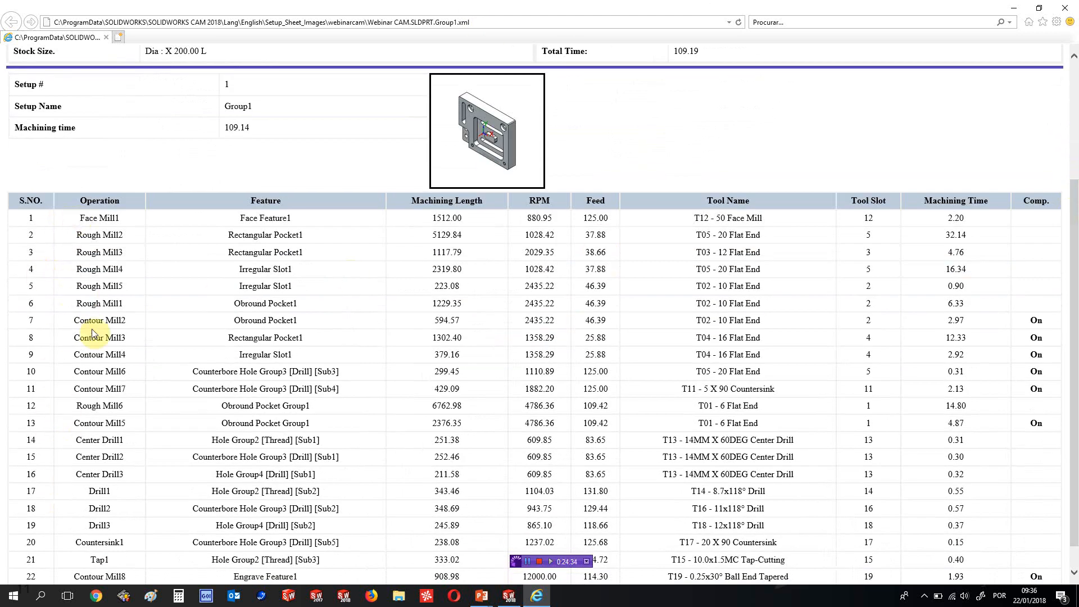
left_click_drag(1077, 254, 1050, 110)
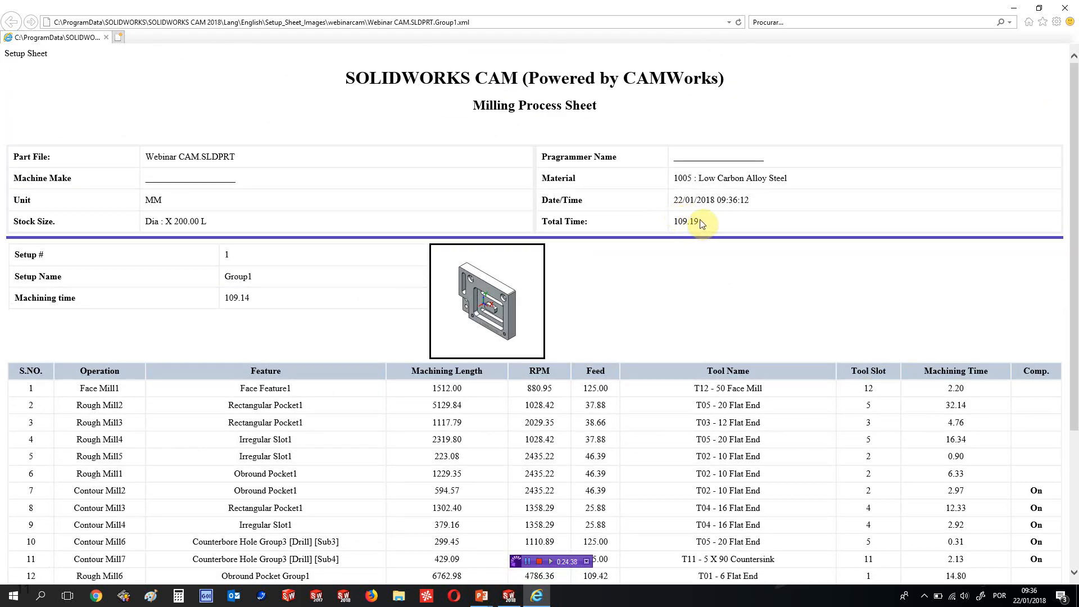
left_click_drag(702, 223, 673, 223)
left_click(1065, 7)
middle_click_drag(614, 168, 649, 171)
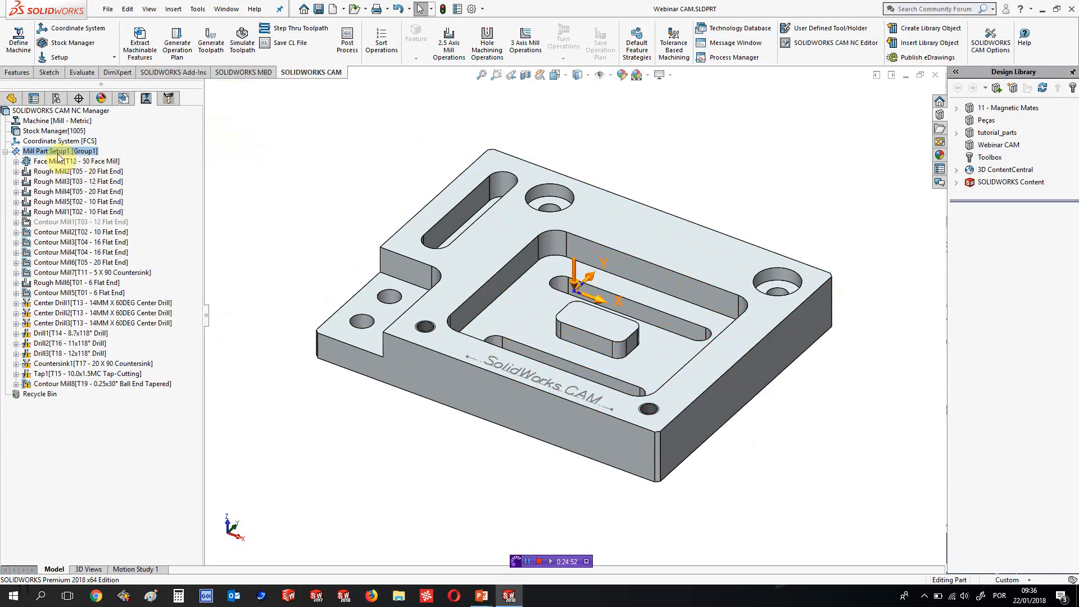
Open the 699-1004 part from the Webinar CAM folder of the design library
mouse_move(57, 160)
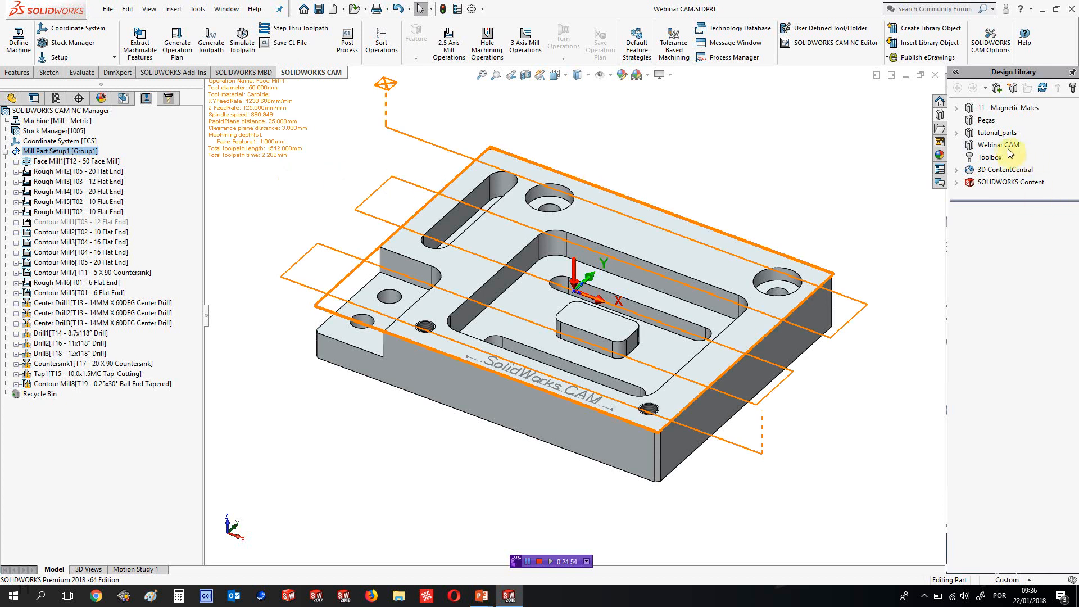
left_click(999, 144)
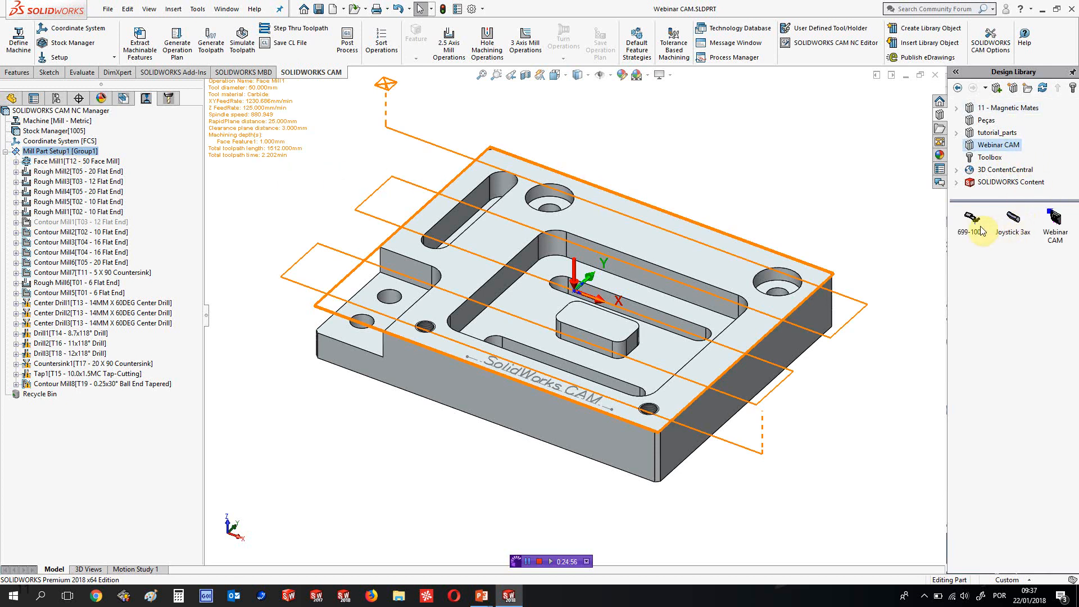
left_click_drag(979, 230, 398, 213)
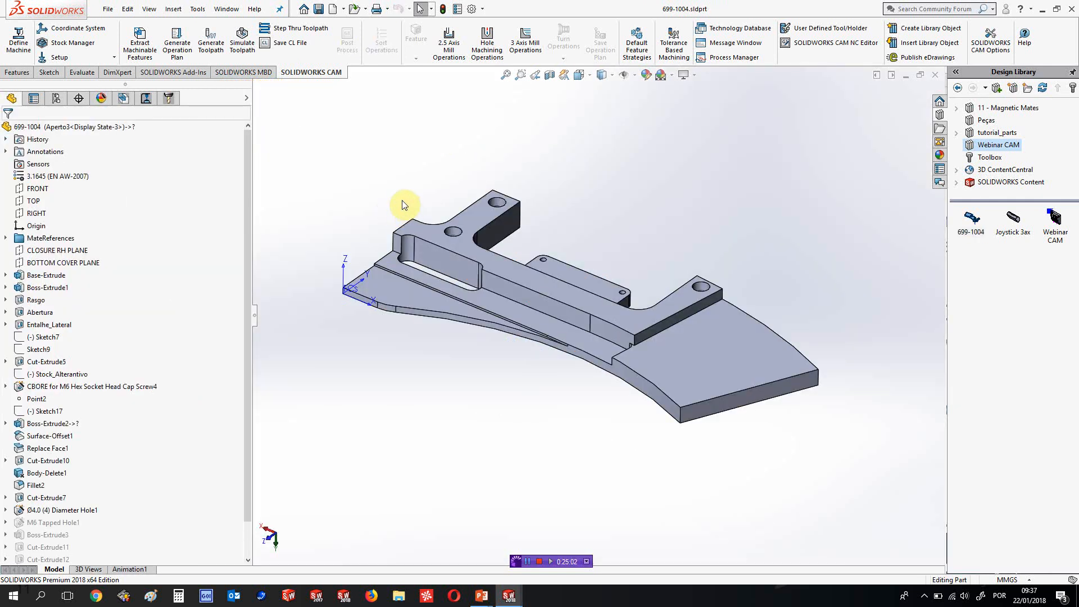
Examine the part's machinable features and operations, including the Area Clearance toolpath in the 3 eixos setup
left_click(127, 100)
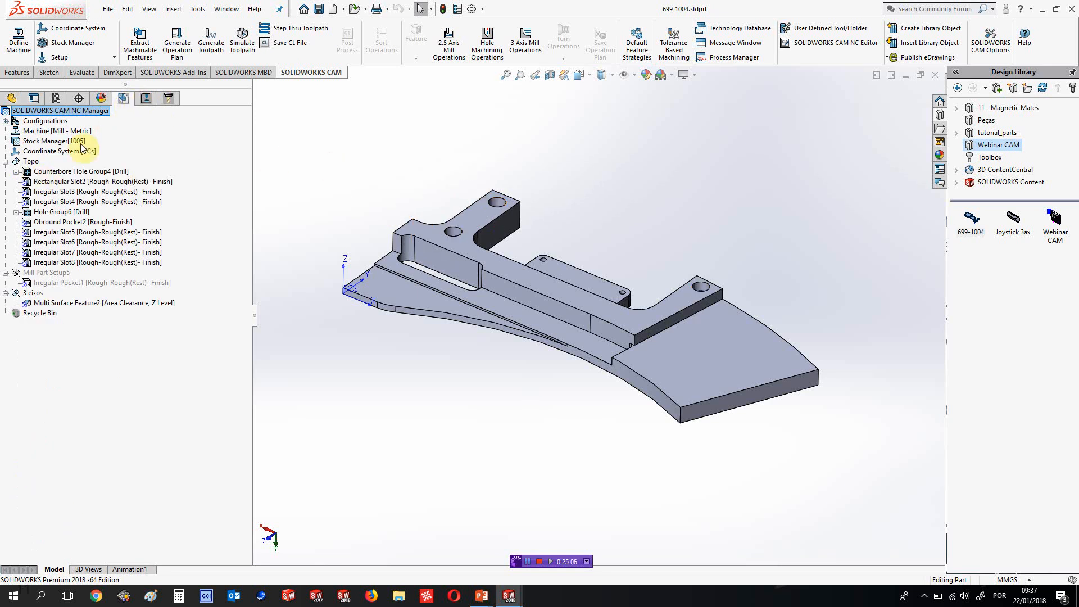
left_click(145, 100)
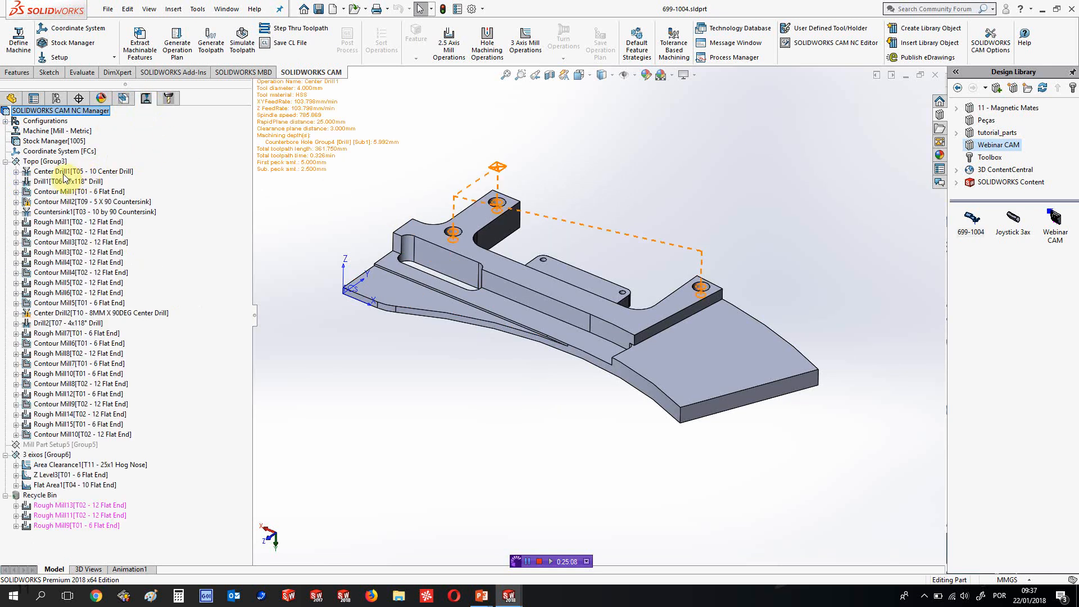
left_click(47, 455)
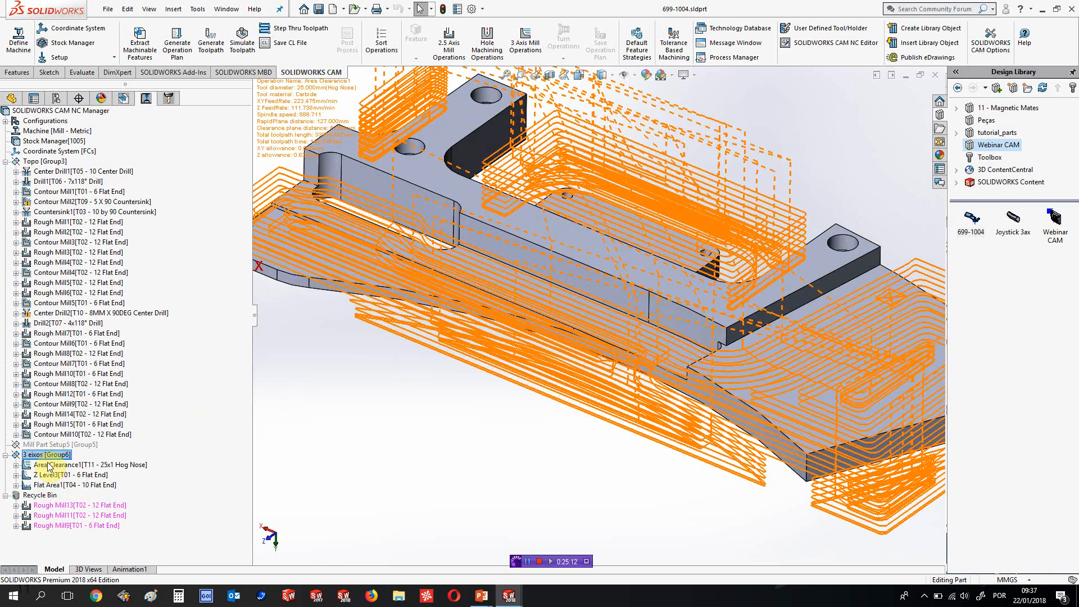
scroll(552, 371, "up", 2)
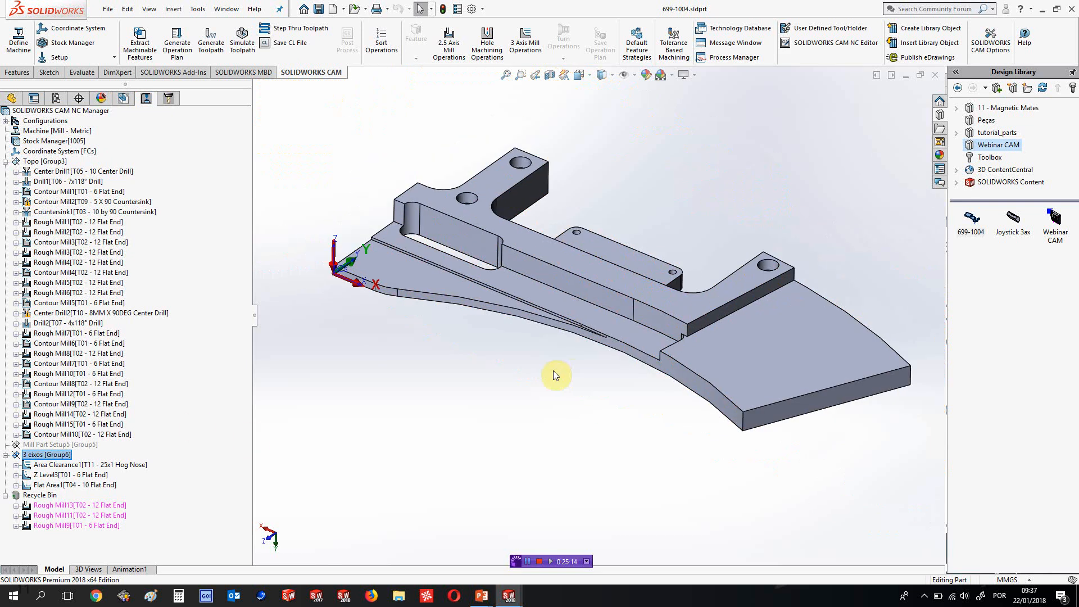
Review the Multi Surface Feature2 under the 3 eixos setup in the feature tree, along with the Mill Setup option for the part's top face
left_click(124, 100)
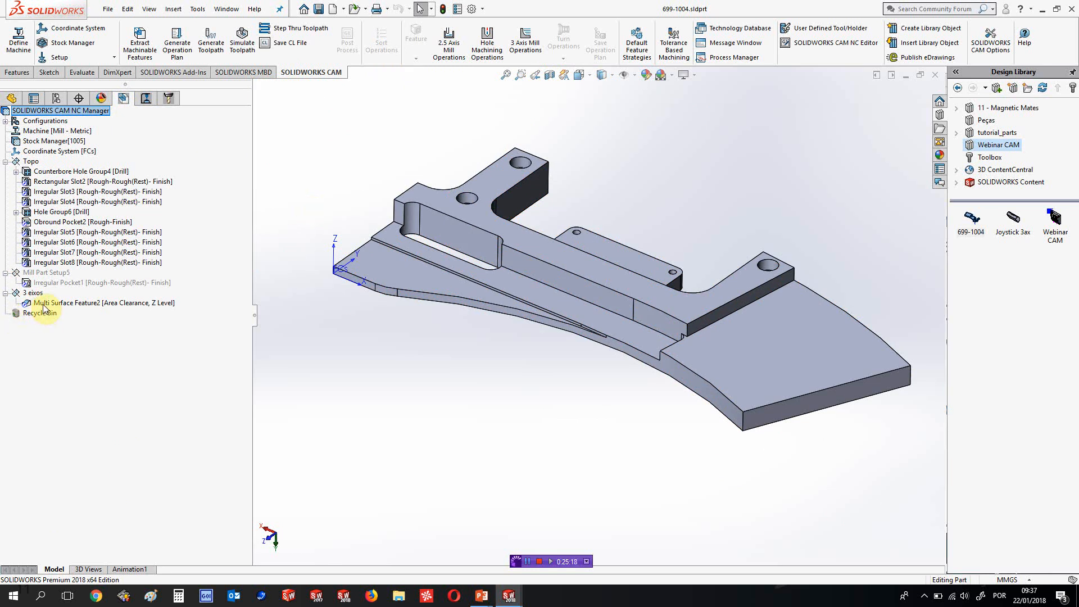
left_click(65, 304)
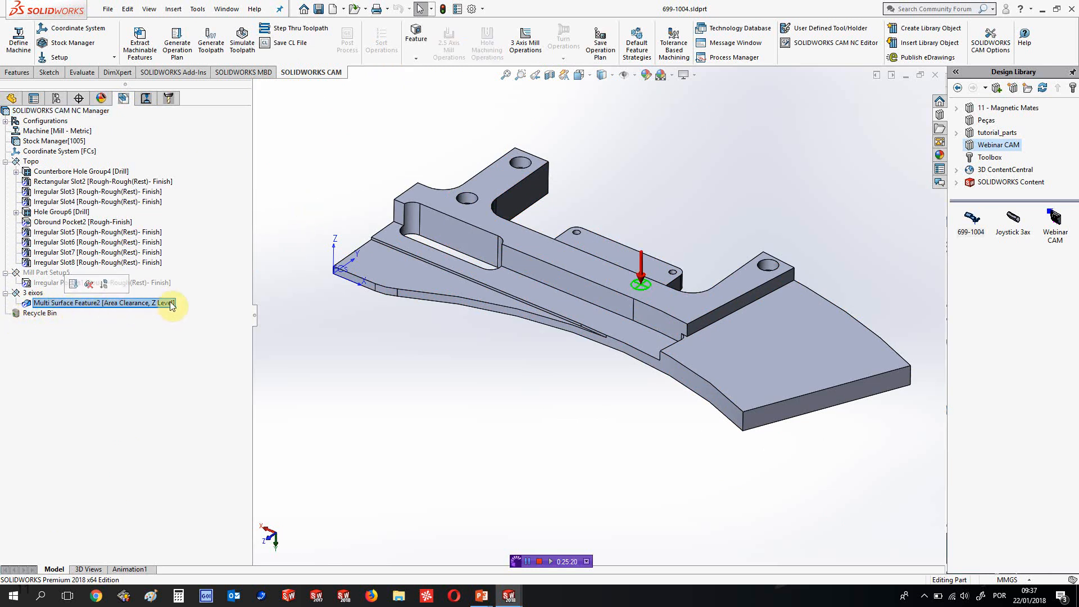
left_click(440, 199)
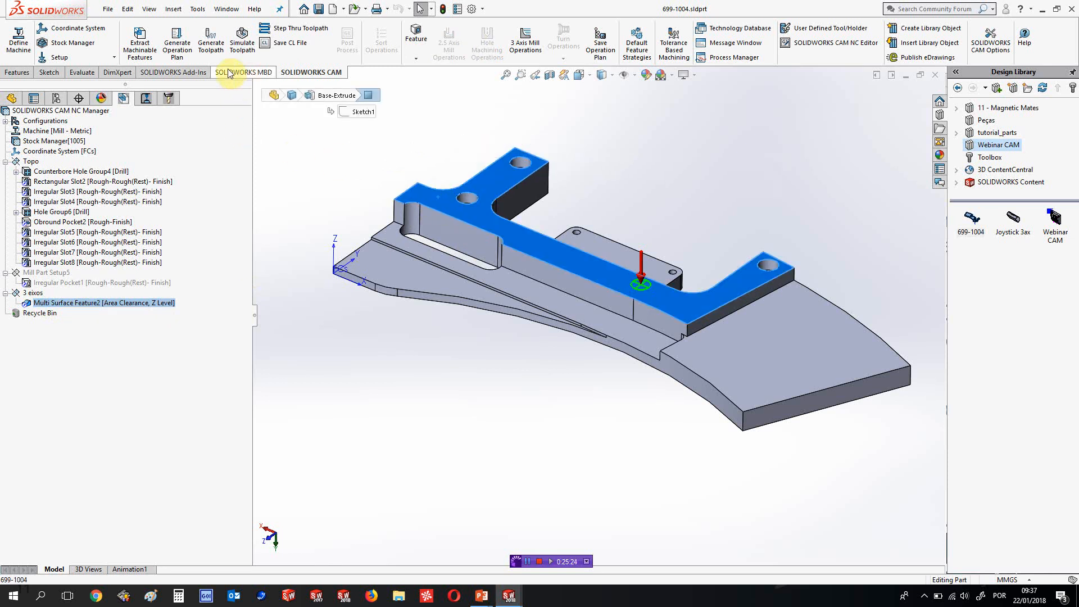
left_click(115, 58)
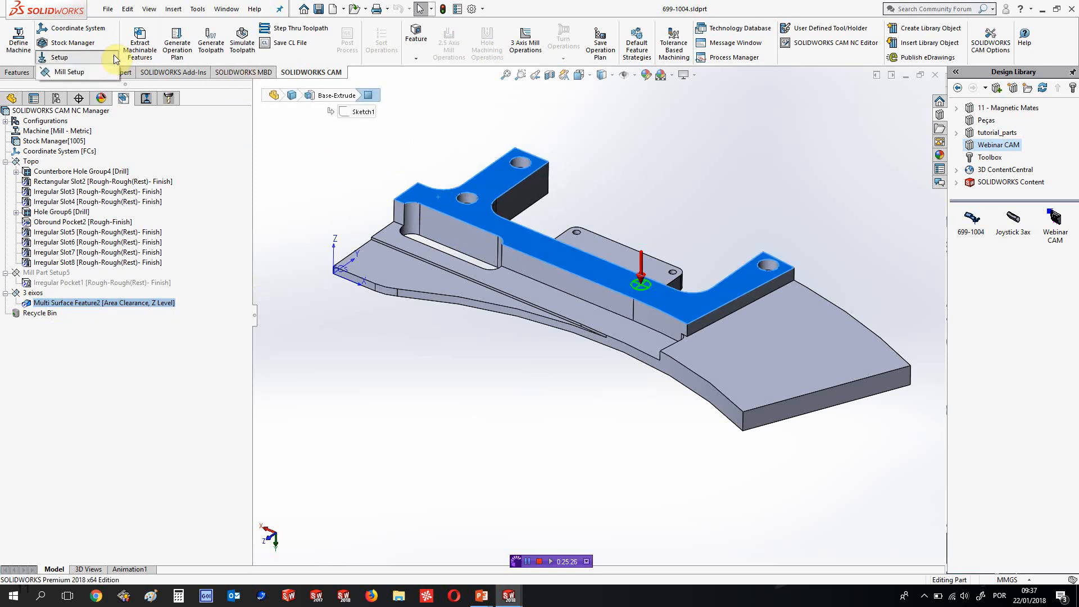
left_click(68, 72)
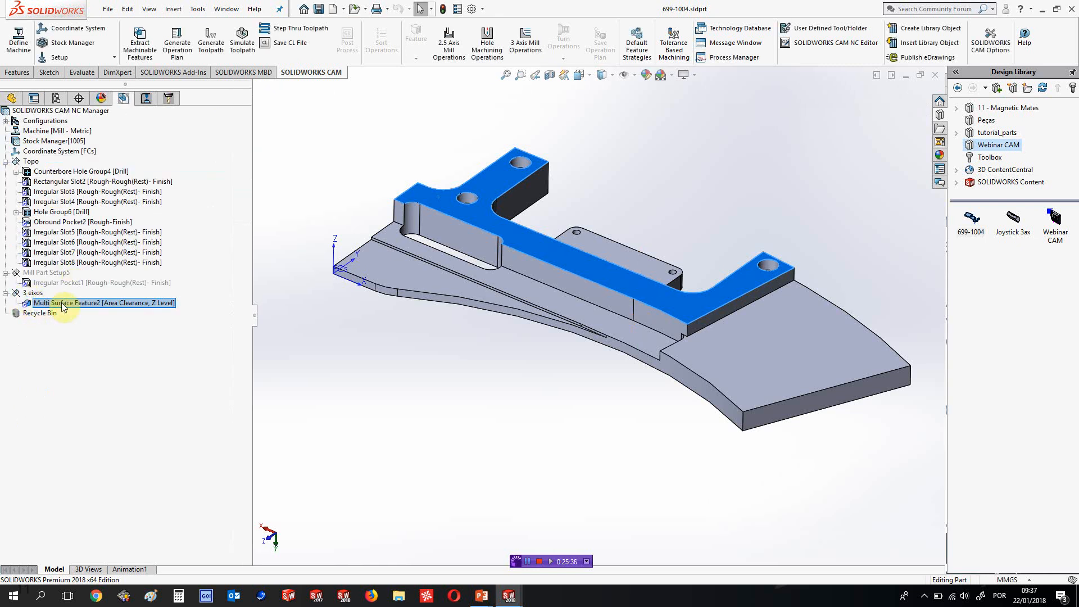
left_click(24, 294)
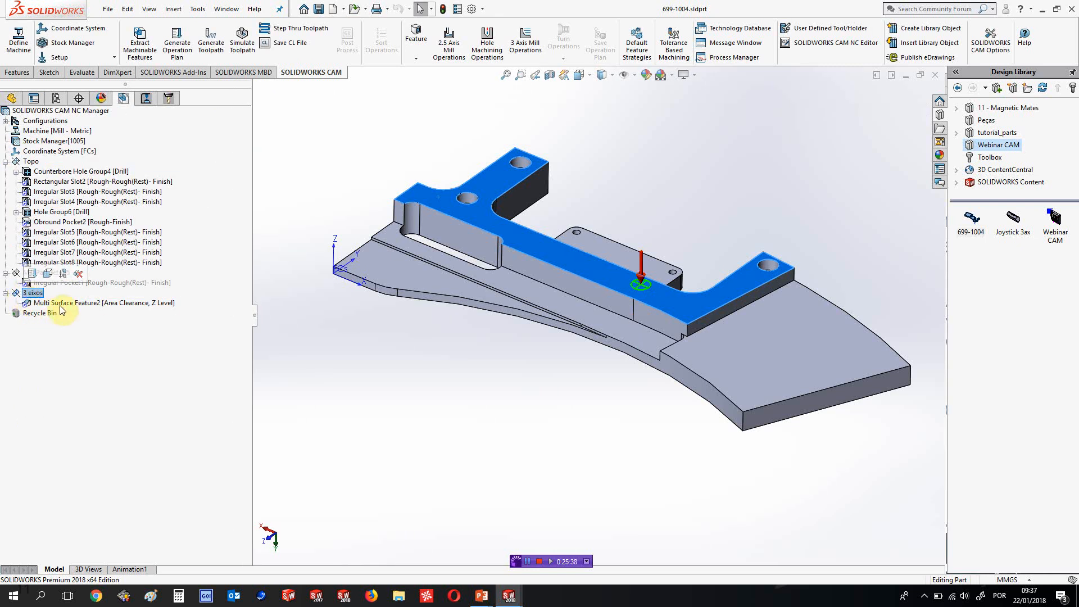
left_click(126, 304)
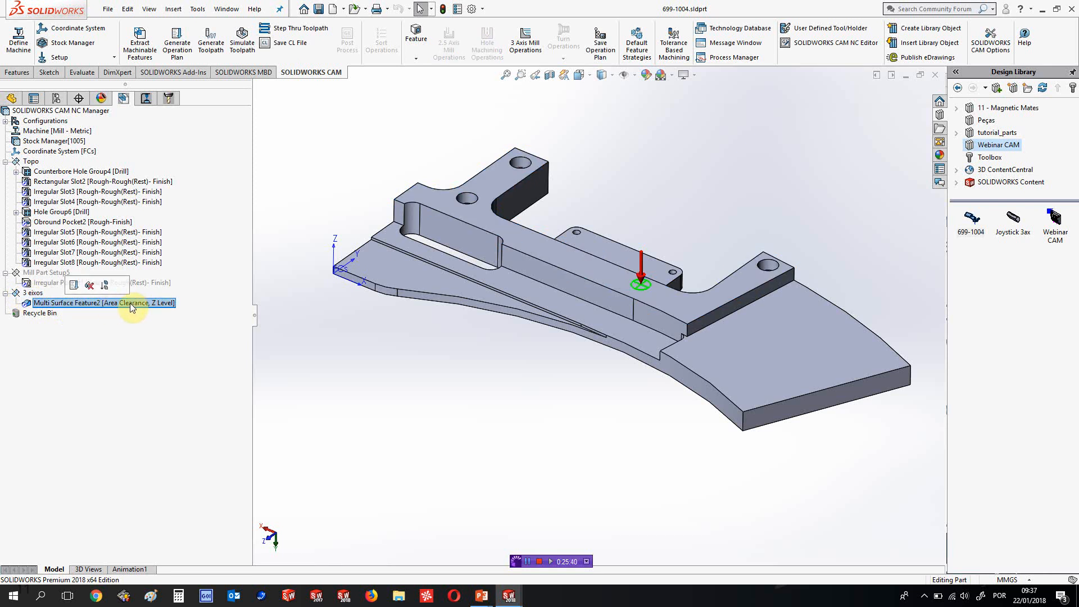
Examine the Area Clearance1, Z Level3 and Flat Area1 toolpaths of the 3 eixos setup on the part
left_click(146, 99)
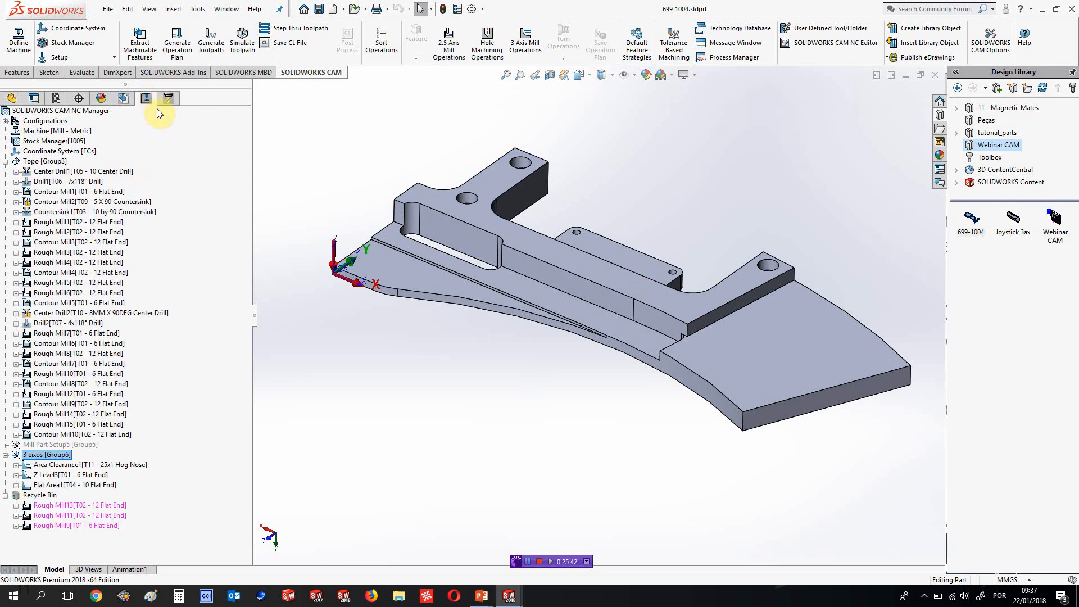
left_click(47, 466)
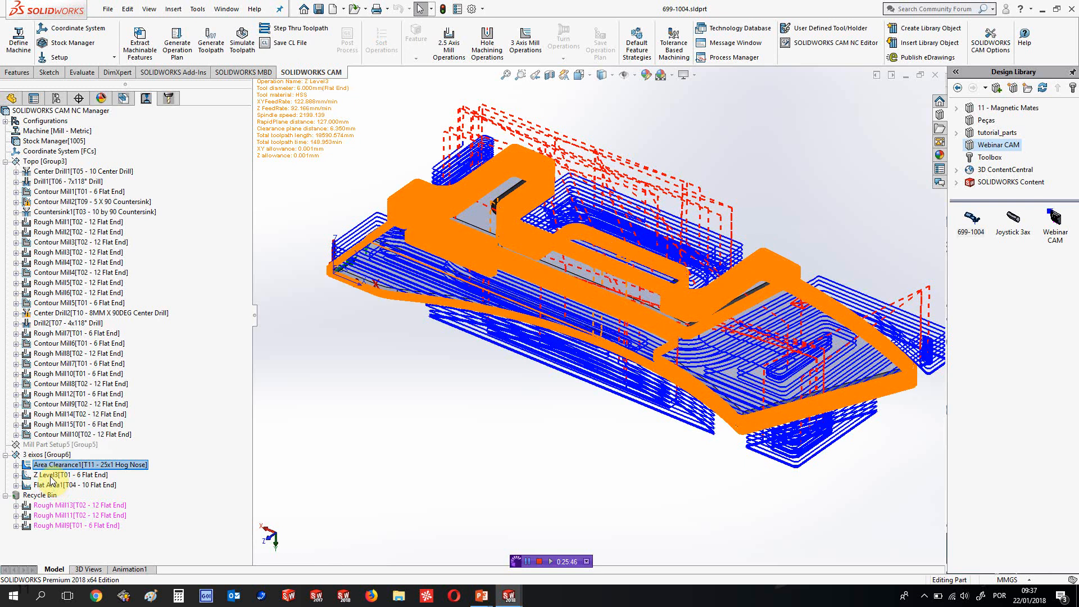
left_click(56, 477)
middle_click_drag(523, 340, 517, 368)
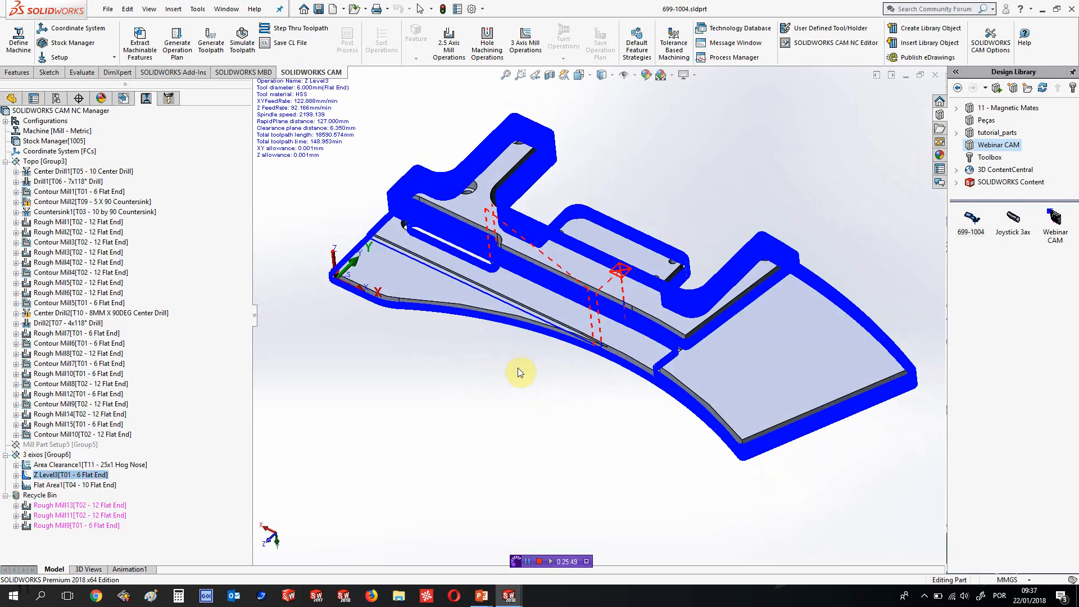
left_click(47, 485)
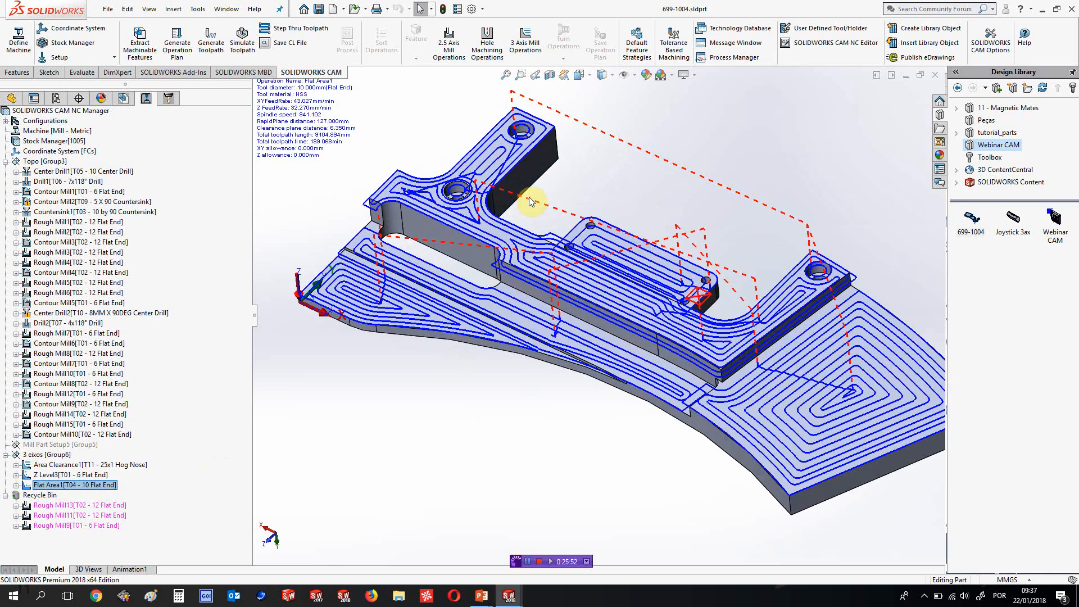
scroll(524, 194, "down", 3)
middle_click_drag(618, 207, 584, 151, "ctrl")
middle_click_drag(581, 190, 584, 168)
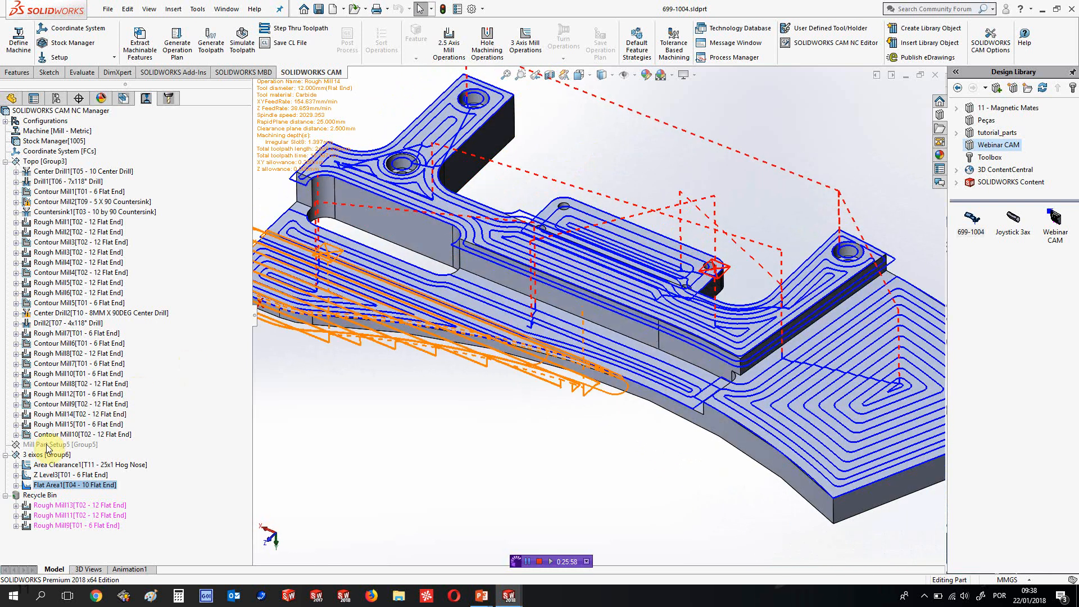
Open the toolpath simulation for the 3 eixos setup and set the first two collision options to ignore collisions
right_click(49, 454)
left_click(67, 202)
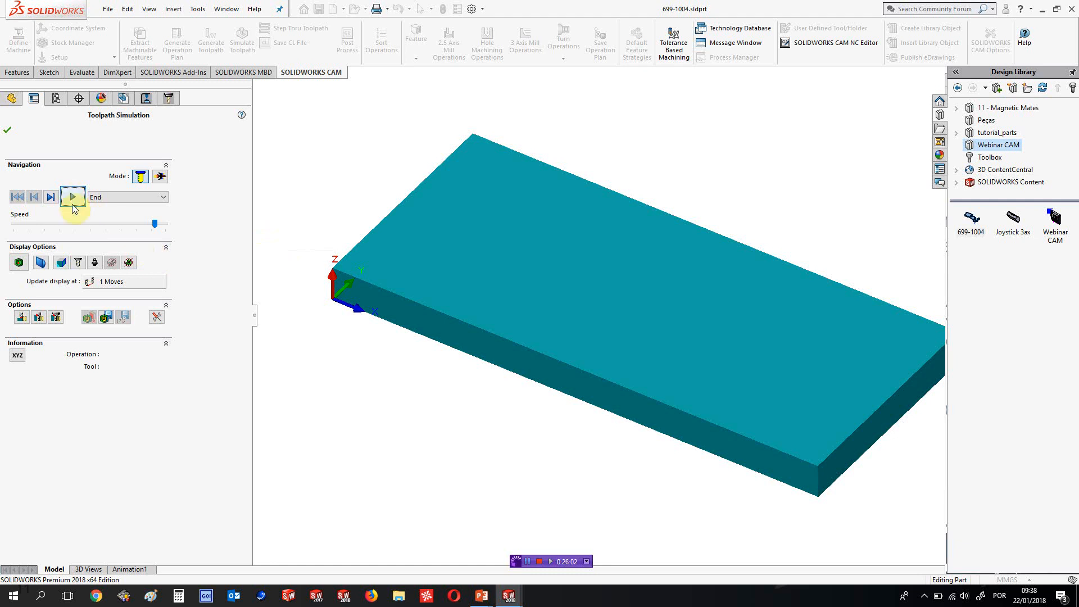
left_click(23, 319)
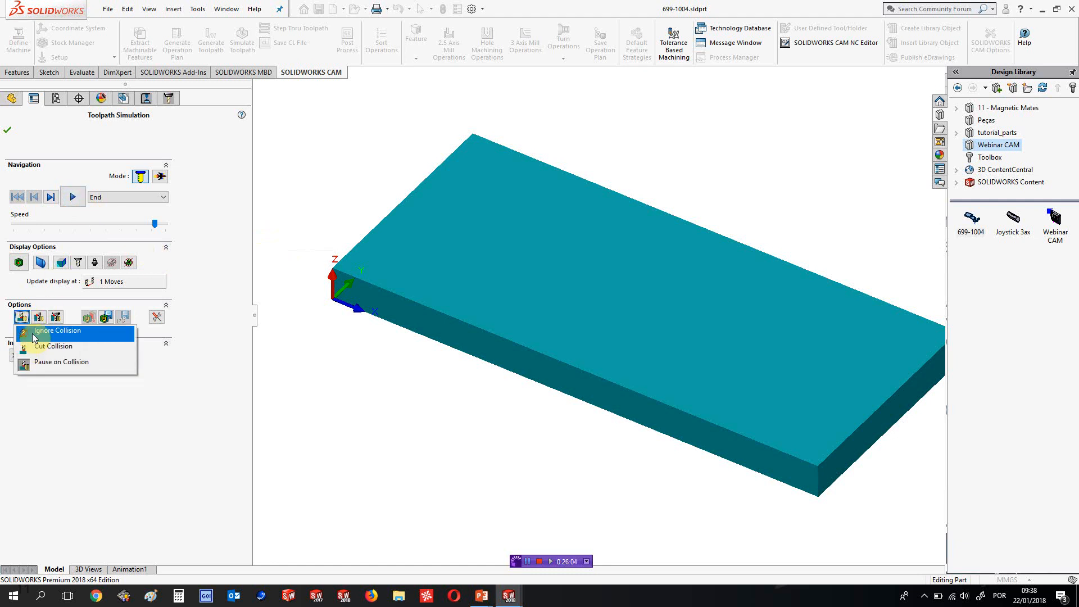
left_click(40, 332)
left_click(39, 318)
left_click(45, 332)
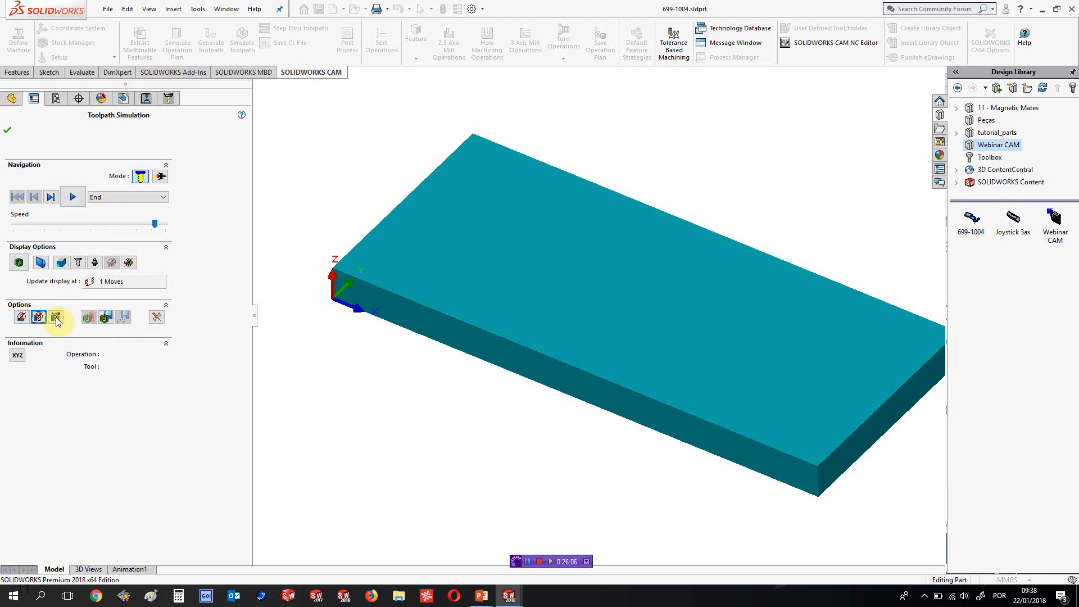
Run the simulation through to the end at maximum speed, compare the machined stock with the design part, and close the simulation
left_click(78, 200)
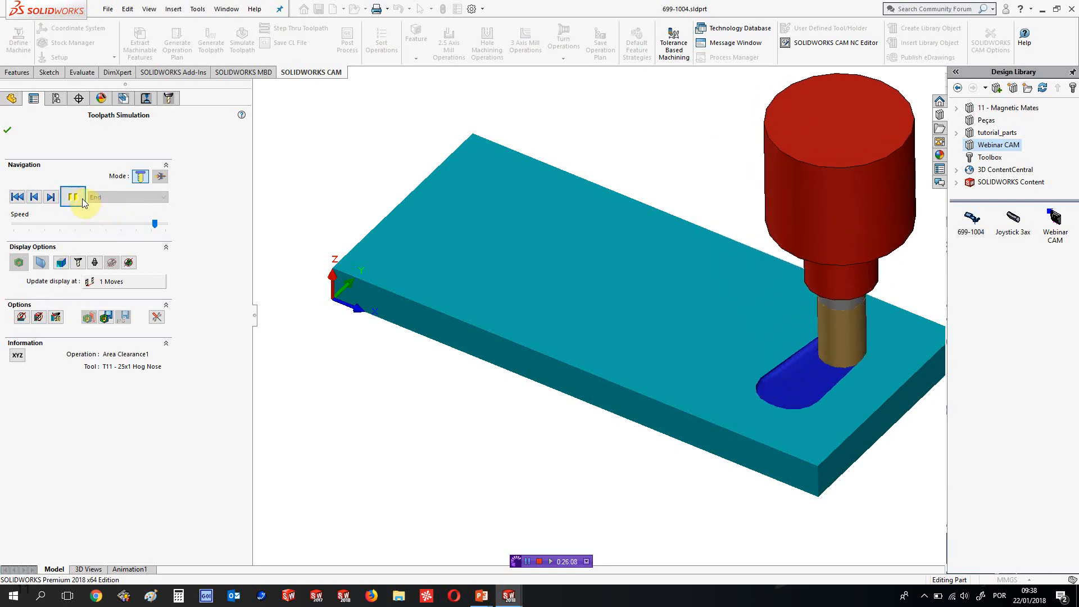
left_click(75, 199)
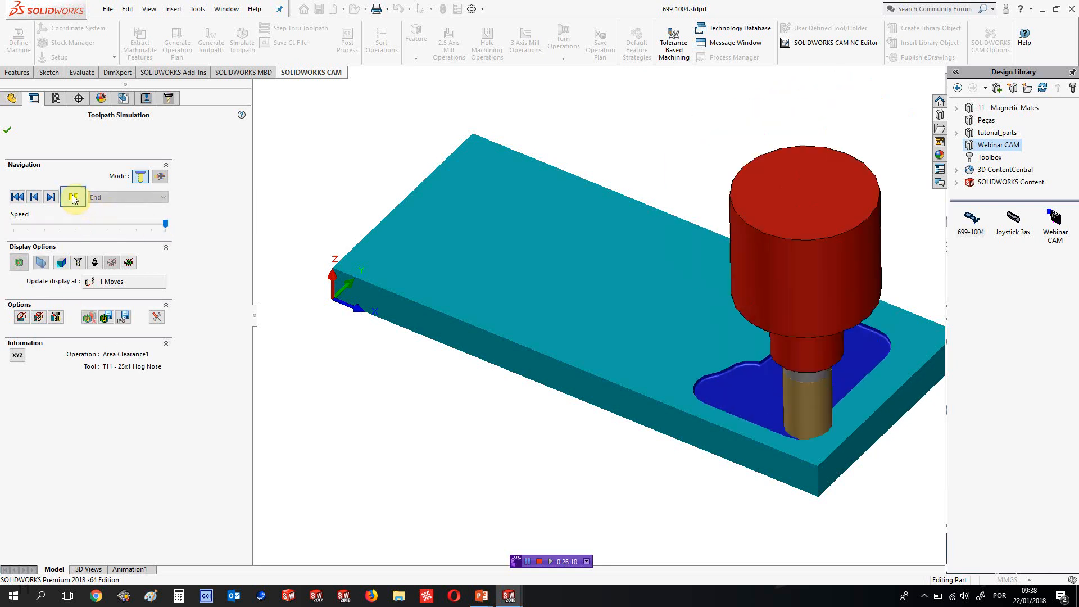
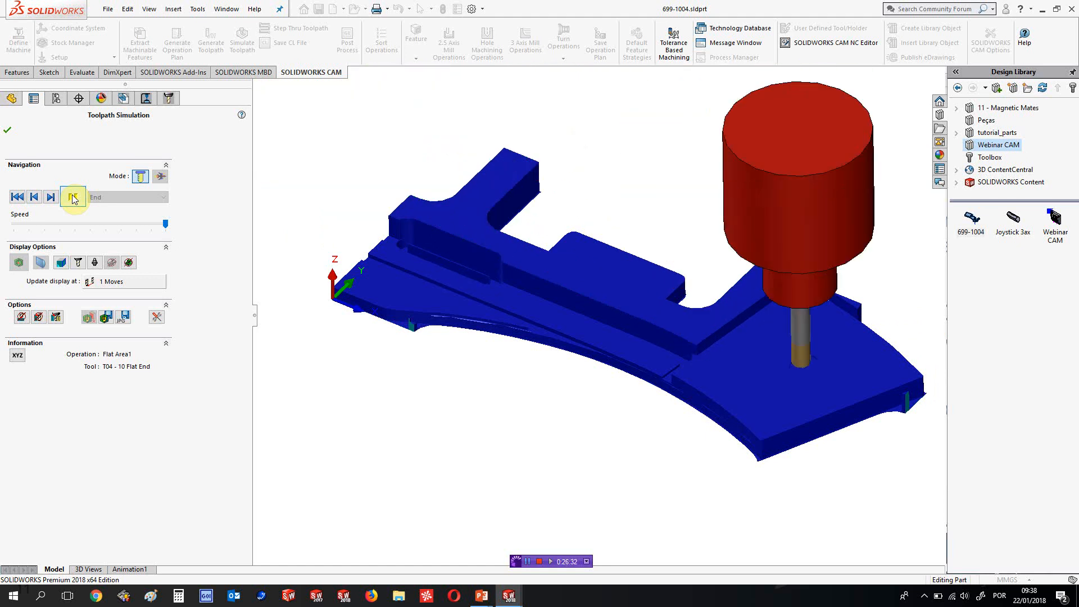
left_click(20, 262)
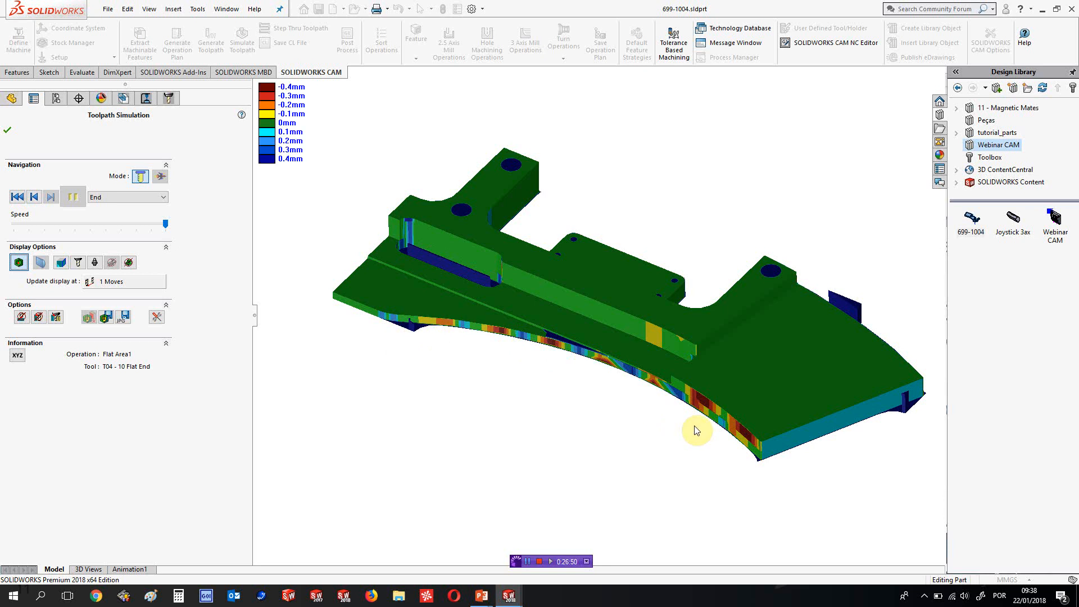
left_click(7, 133)
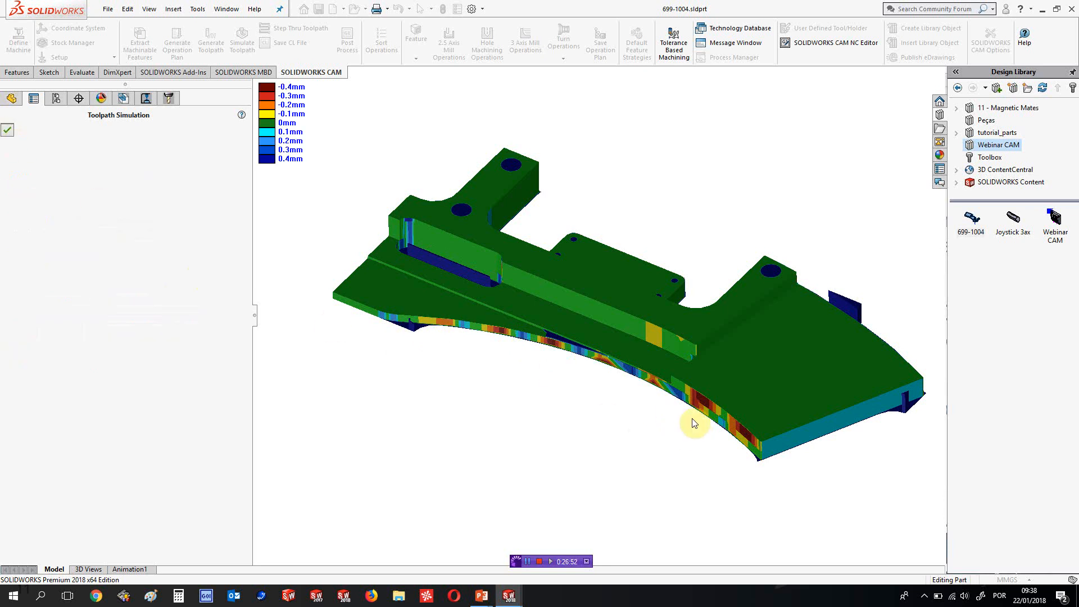
Examine the Area Clearance1 toolpath up close and around the whole part
scroll(719, 425, "down", 2)
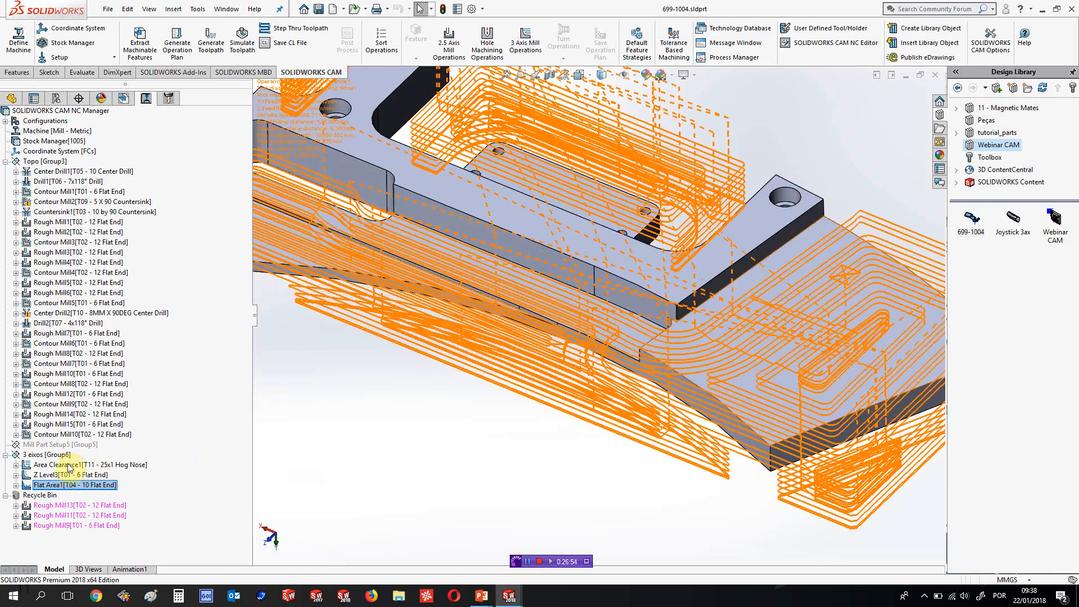
left_click(56, 465)
scroll(721, 470, "down", 2)
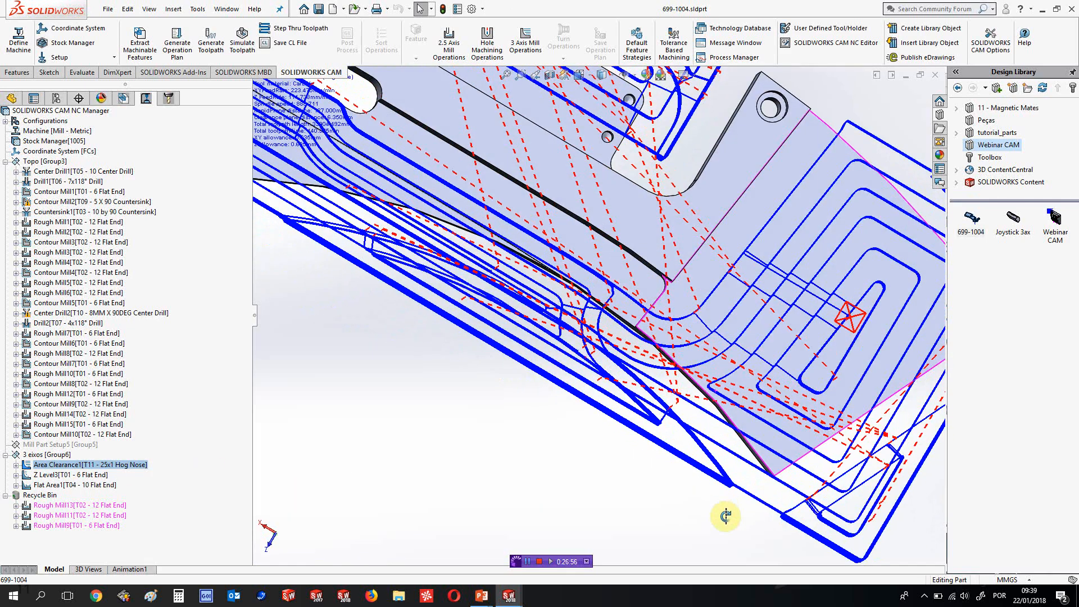
scroll(646, 366, "down", 1)
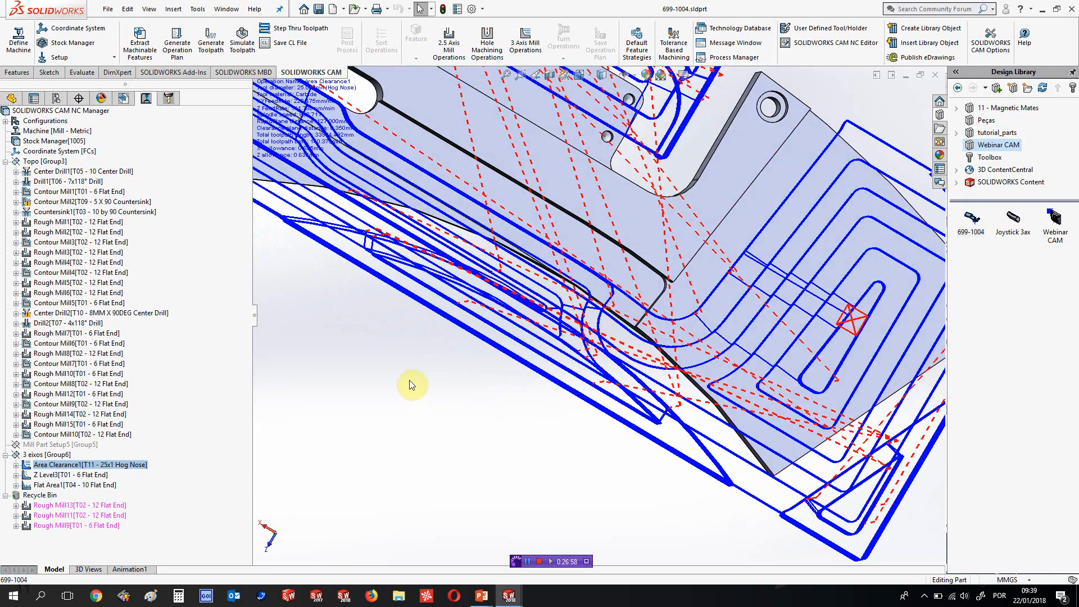
scroll(409, 384, "up", 3)
middle_click_drag(404, 366, 338, 229)
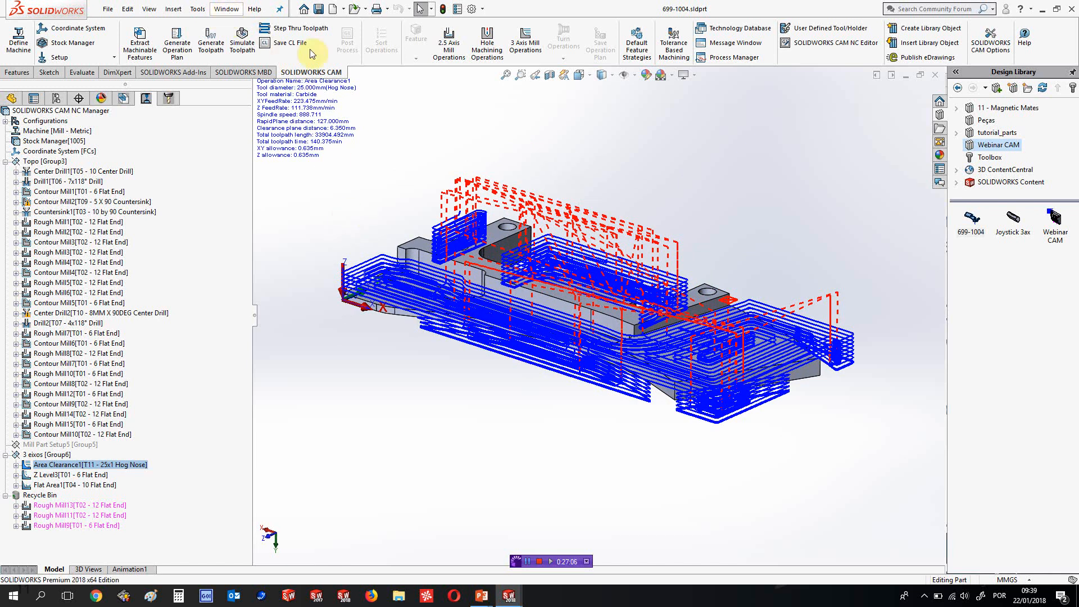
Switch to the PowerPoint slide show and advance to the slide "Programação CAM – Gama operatória"
mouse_move(482, 596)
left_click(518, 561)
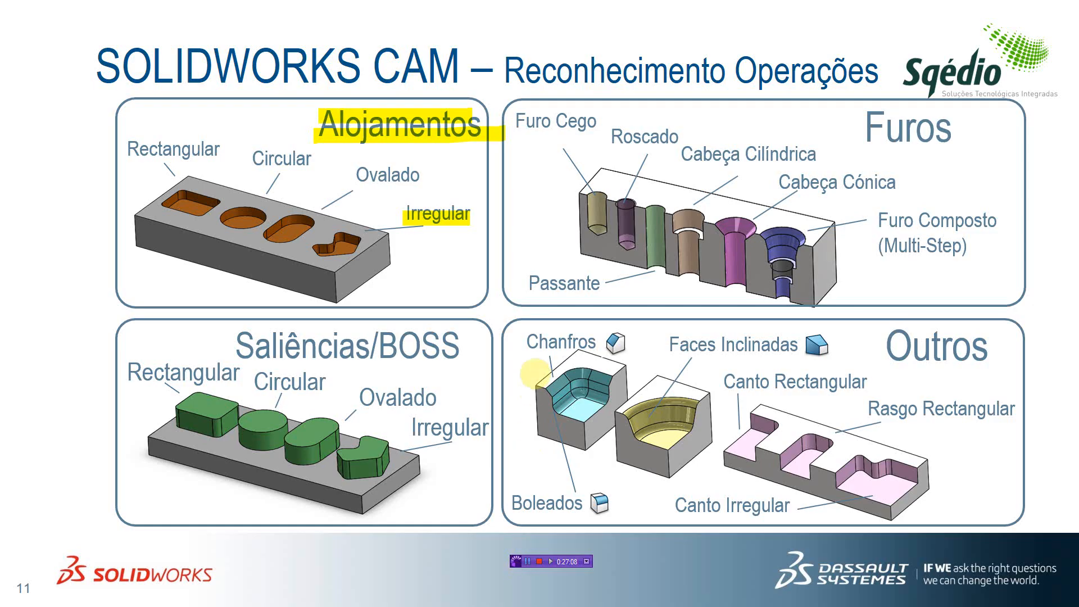
left_click(535, 373)
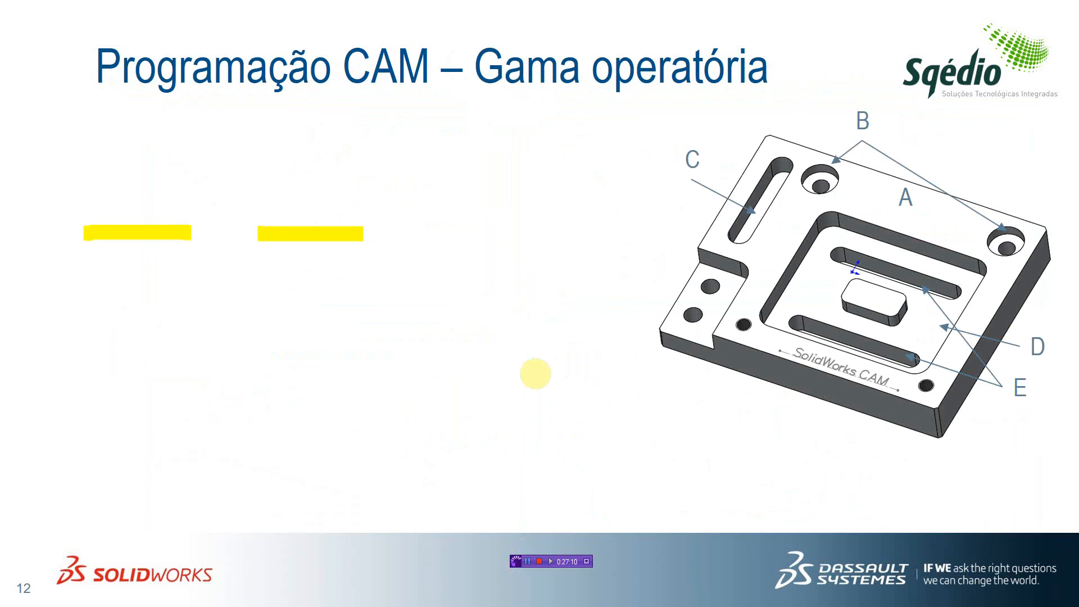